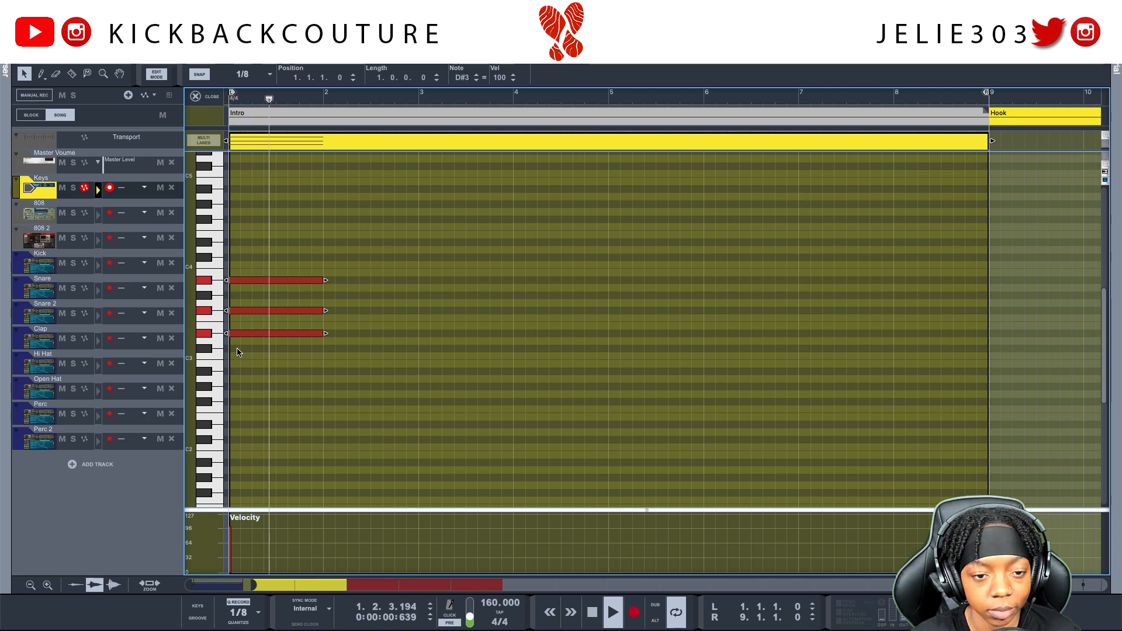
Transpose the three-note chord in bar 1 down one octave and audition it.
key("space")
key("shift+Down")
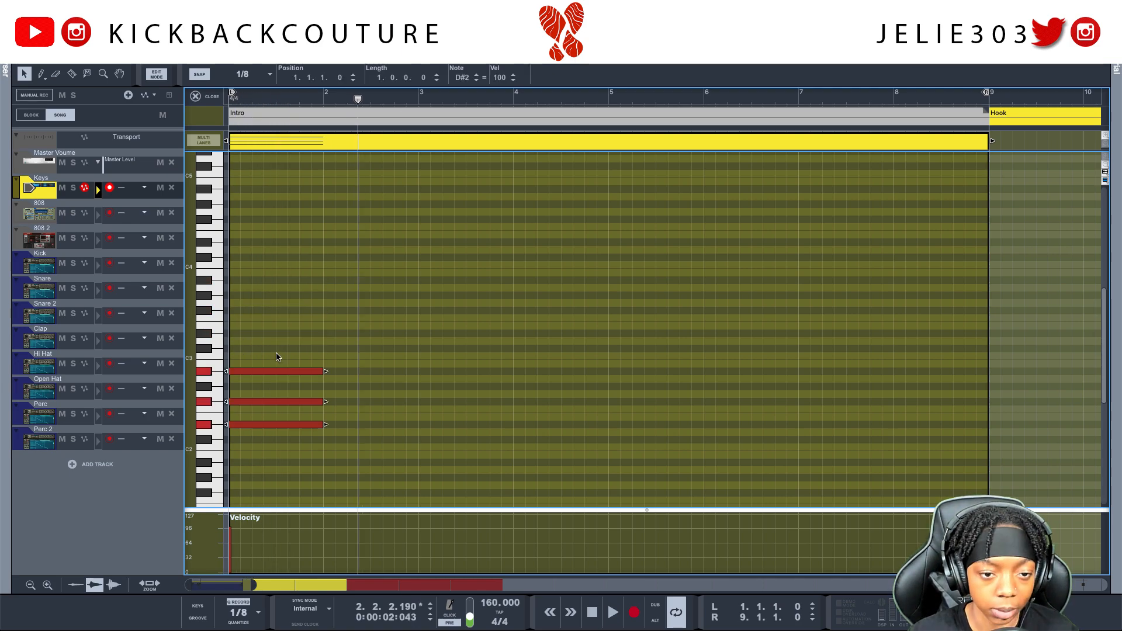
key("space")
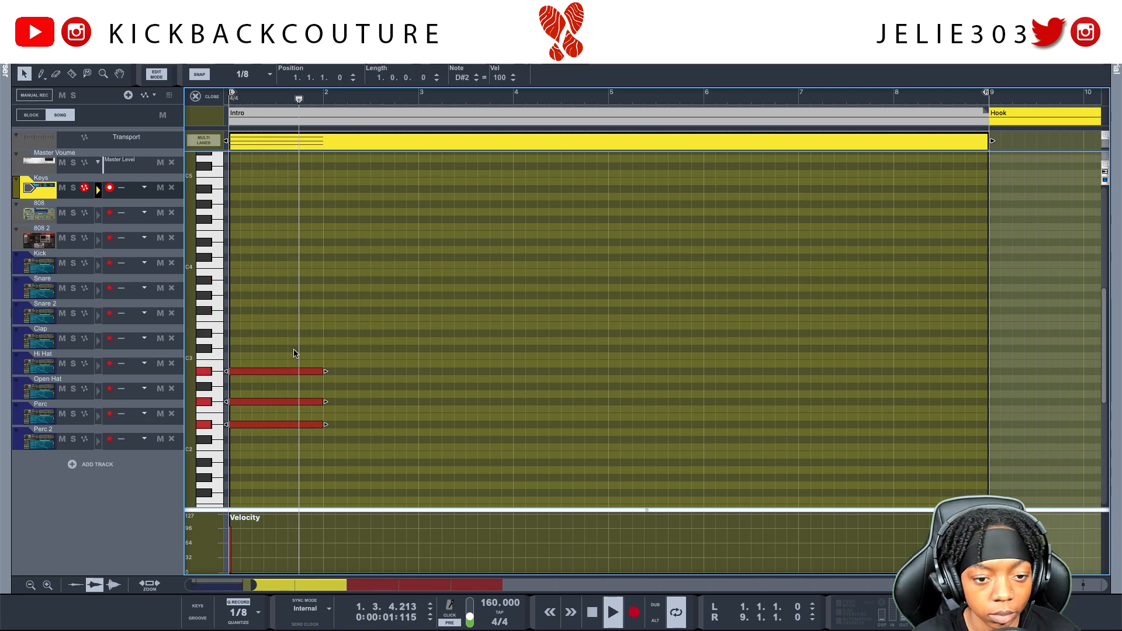
key("space")
Duplicate the chord into bar 2, lower the copy's middle note to F2, and play from the start.
left_click(322, 414)
left_click_drag(314, 361, 278, 432)
key("ctrl+d")
left_click(395, 387)
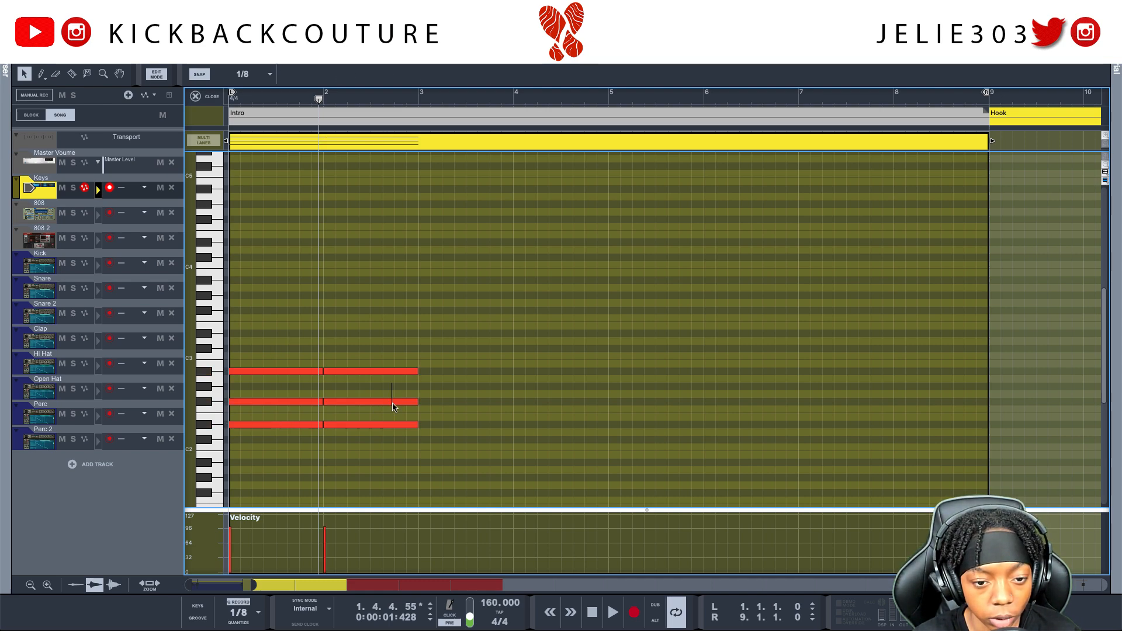
left_click(395, 402)
left_click_drag(395, 403, 393, 411)
key("Home")
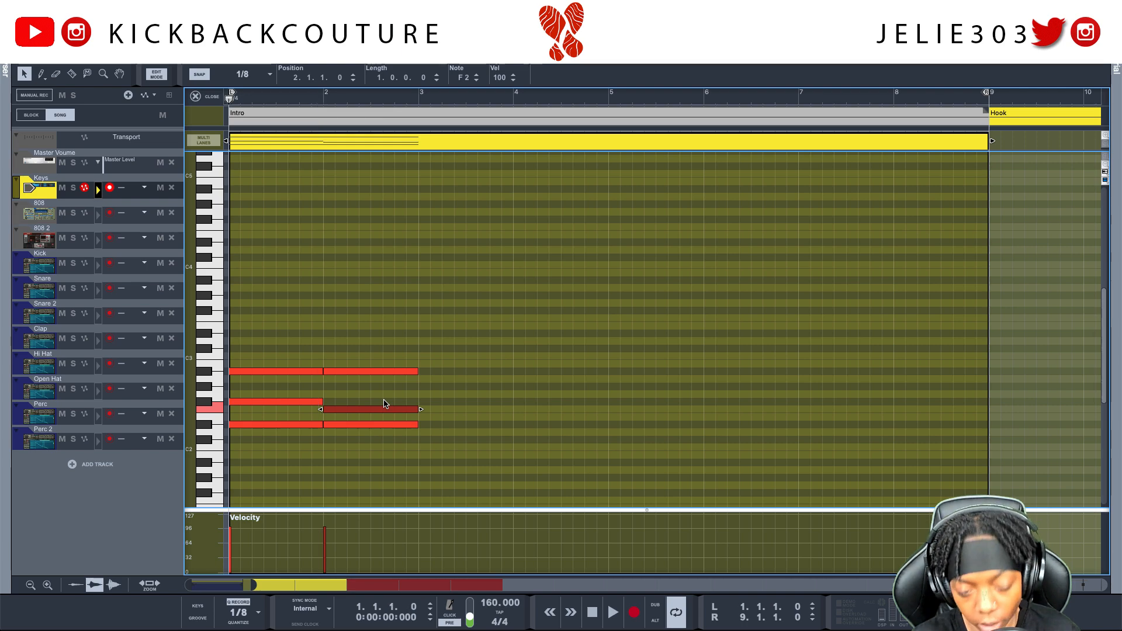
key("space")
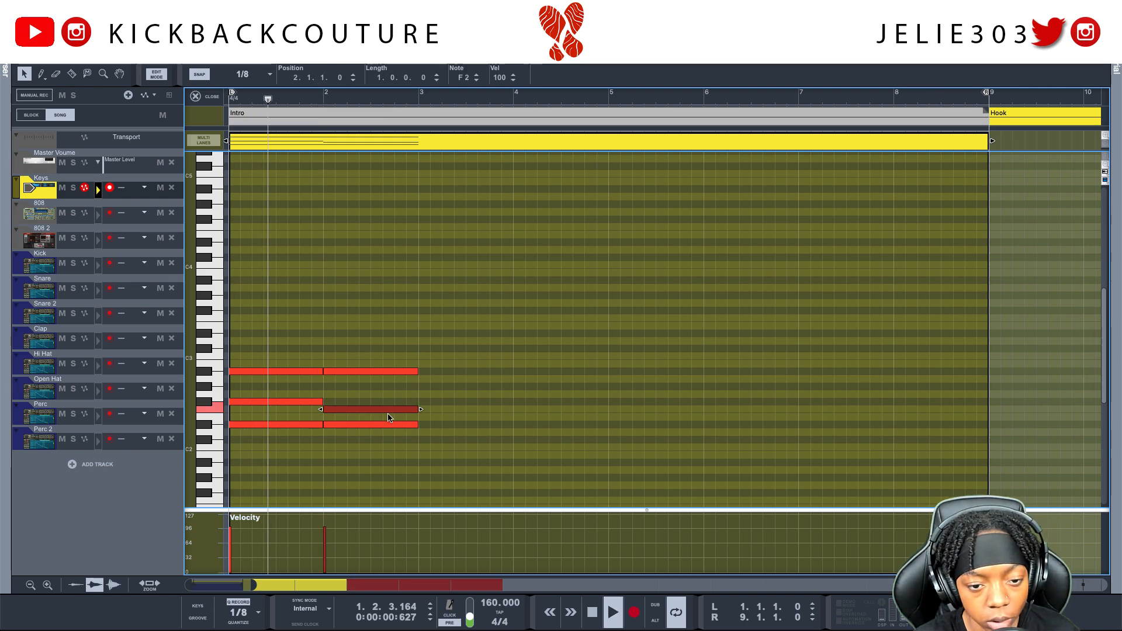
Duplicate the two chords of bars 1 and 2 into bars 3 and 4.
left_click_drag(406, 328, 337, 411)
key("space")
key("ctrl+d")
left_click(459, 327)
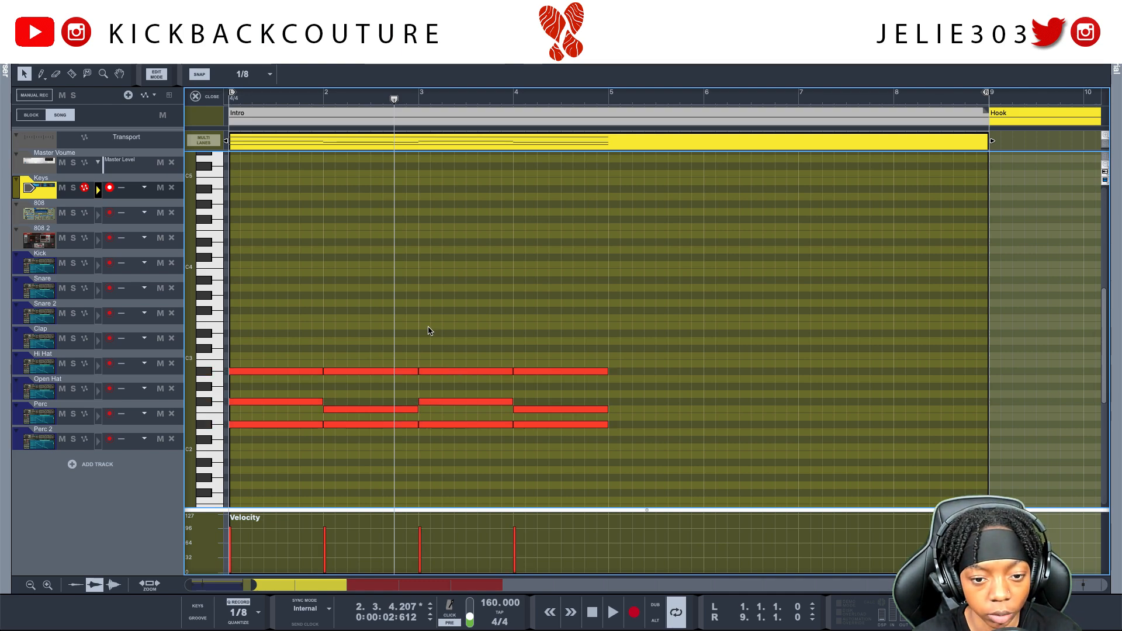
Lower the top note of the bar 3 chord two semitones to G#2 and play the progression.
left_click(442, 372)
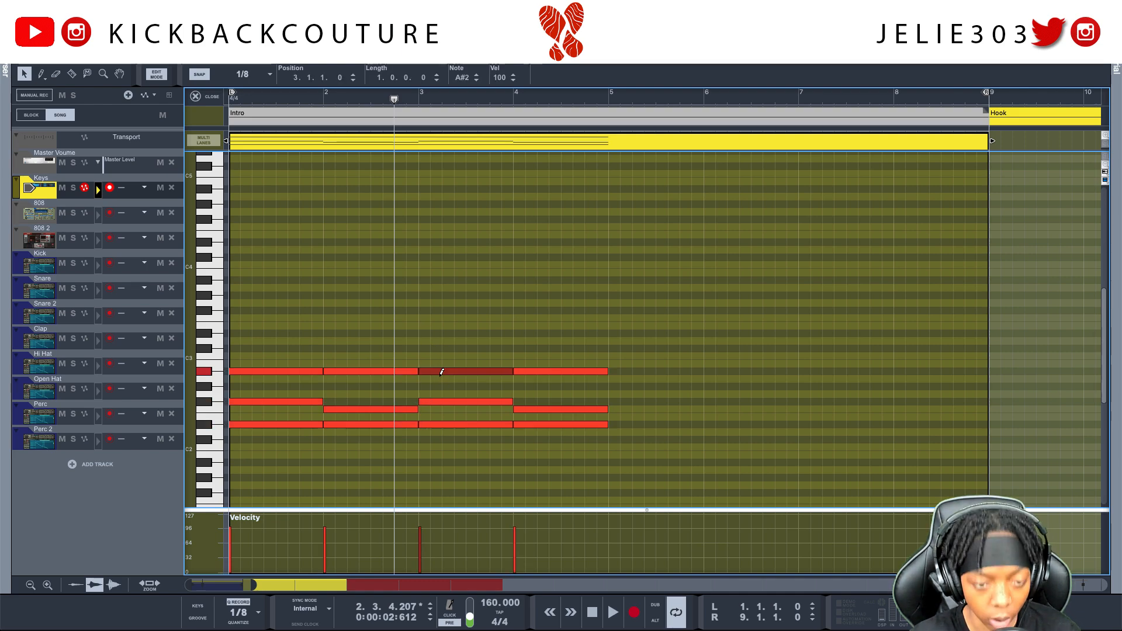
key("Down")
key("Down")
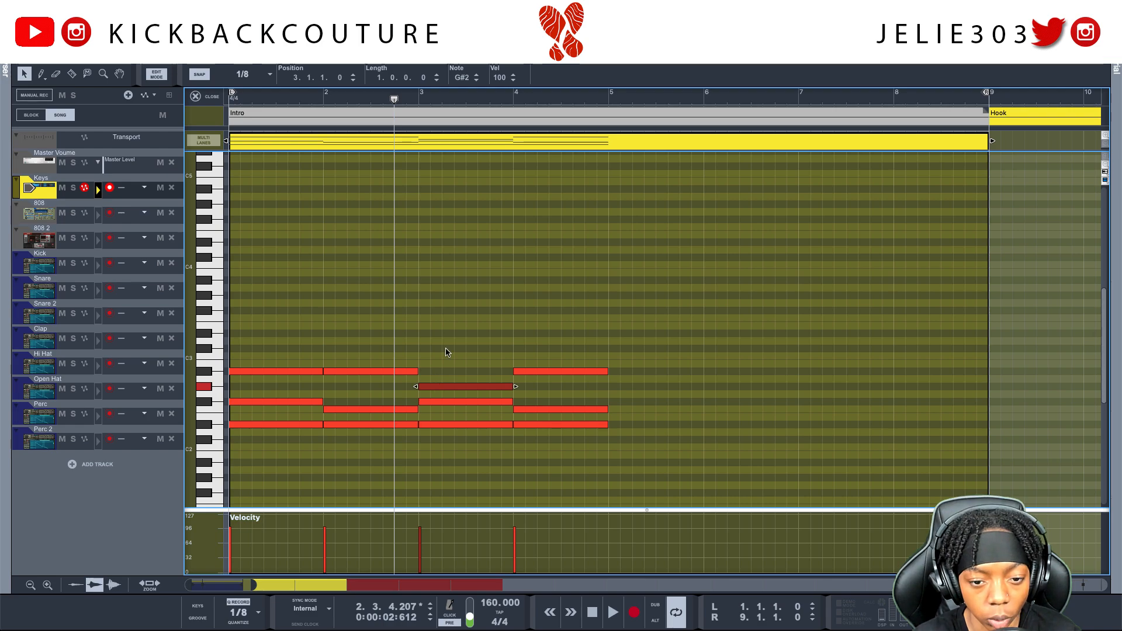
key("space")
key("Return")
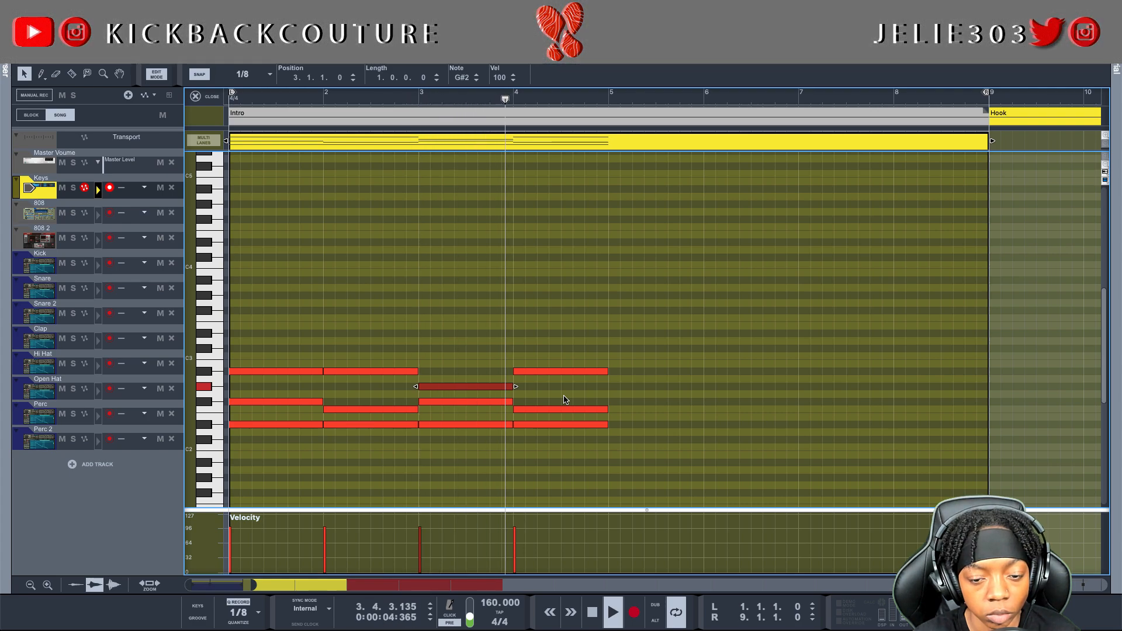
Lower the top note of the bar 4 chord to G#2 and audition the last two chords.
left_click(554, 372)
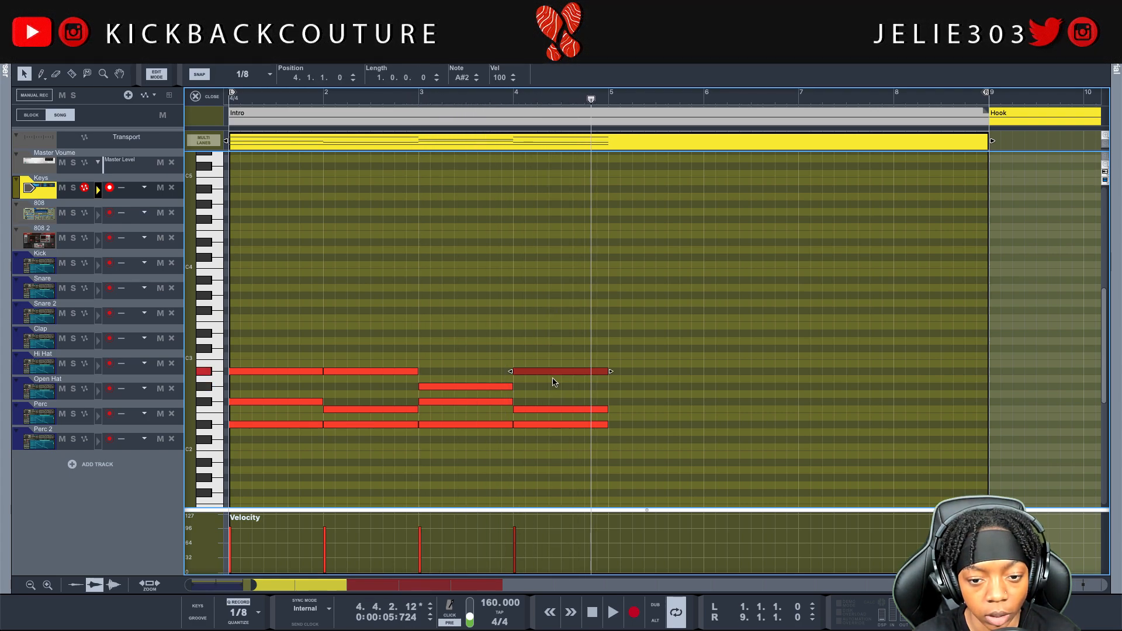
left_click_drag(554, 374, 553, 382)
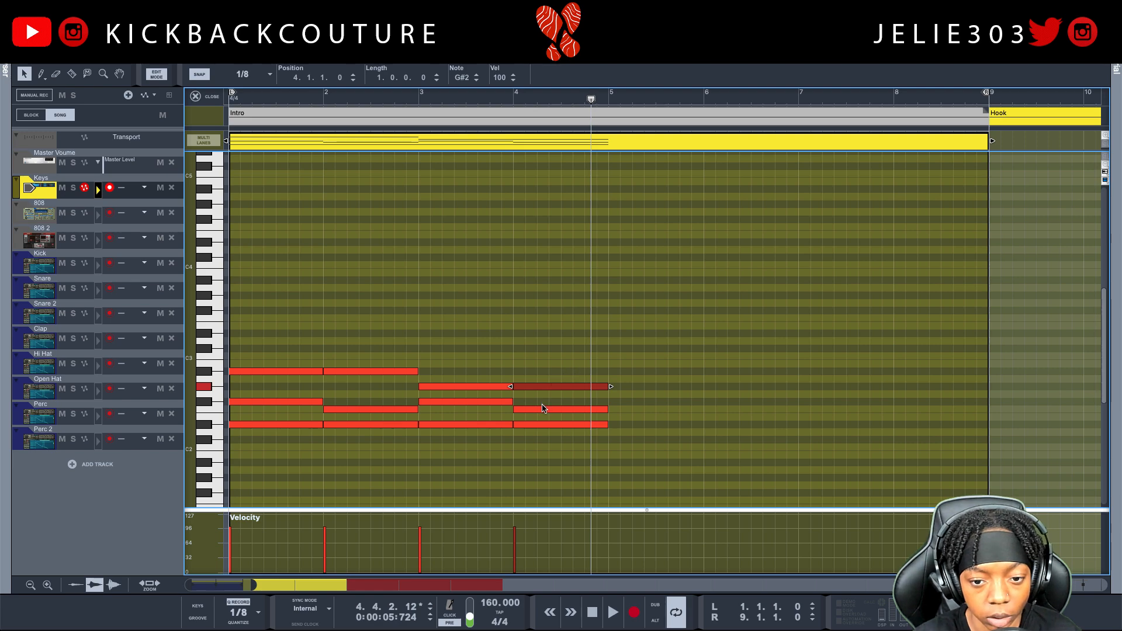
left_click(406, 94)
key("space")
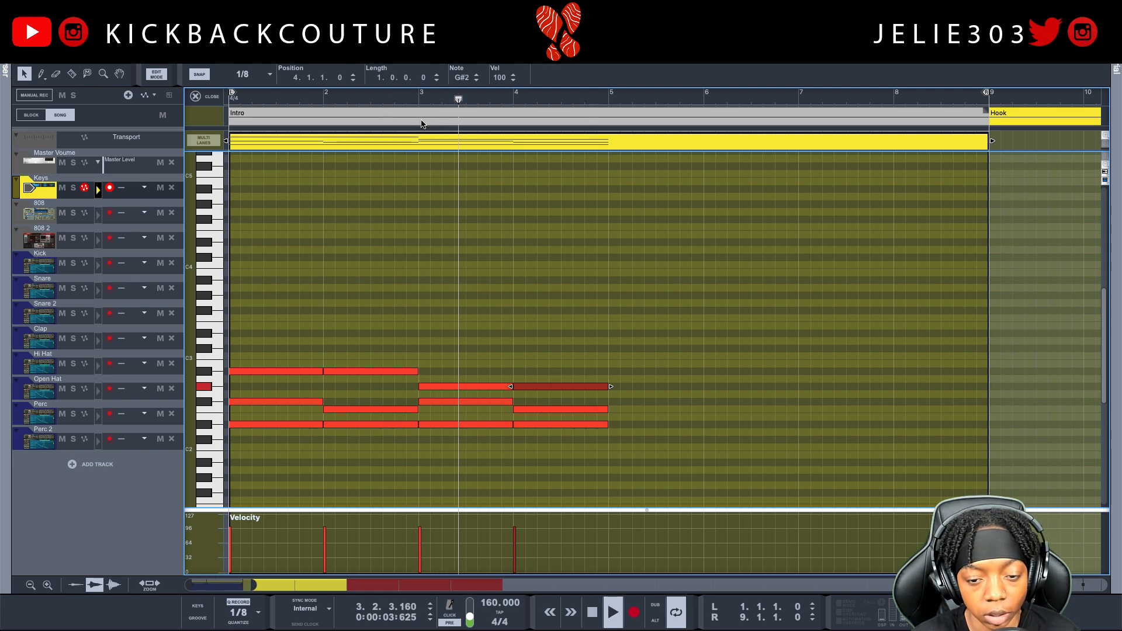
key("space")
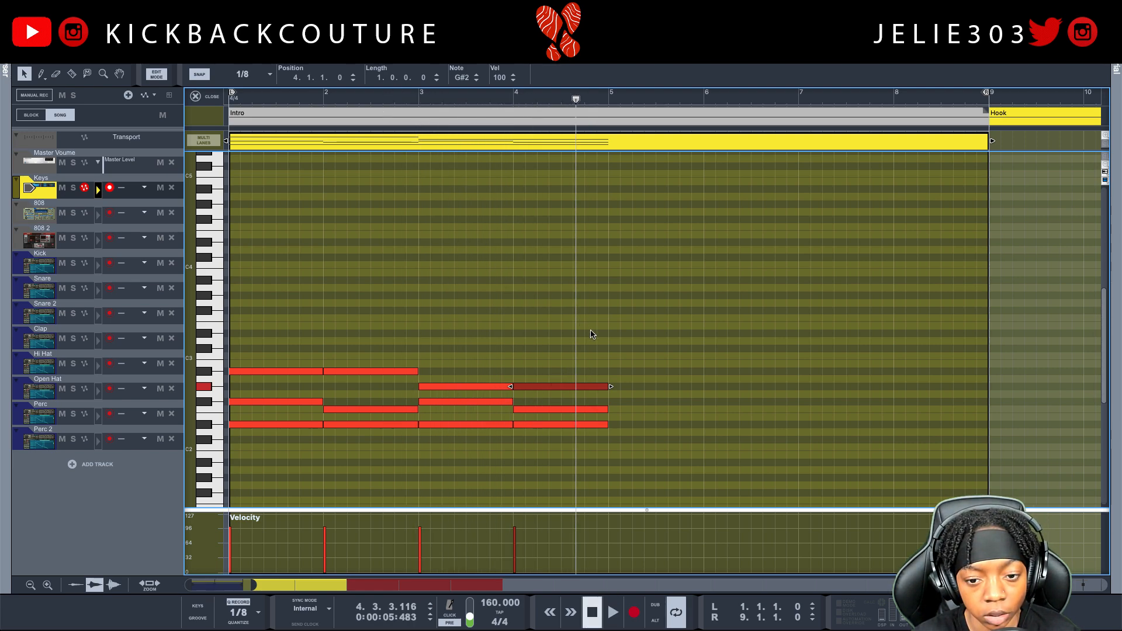
Duplicate the whole four-bar chord progression to fill bars 5 to 8, and play it back.
left_click_drag(607, 353, 61, 475)
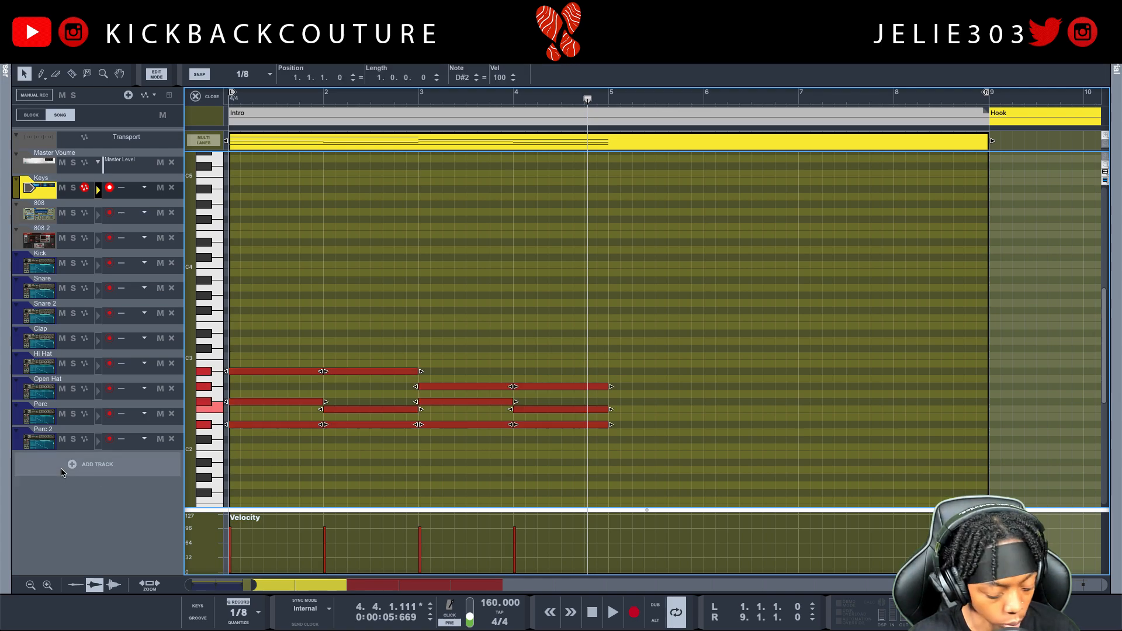
key("d")
key("space")
left_click(267, 269)
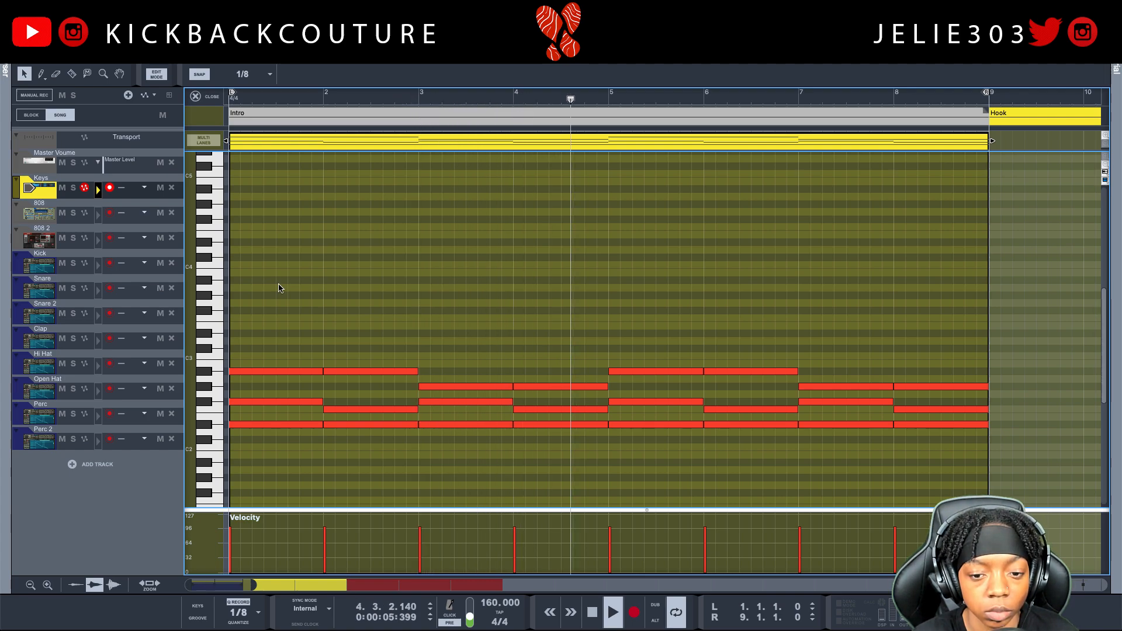
key("space")
Insert the Cableguys HalfTime effect on the Keys mix channel in the rack.
key("F6")
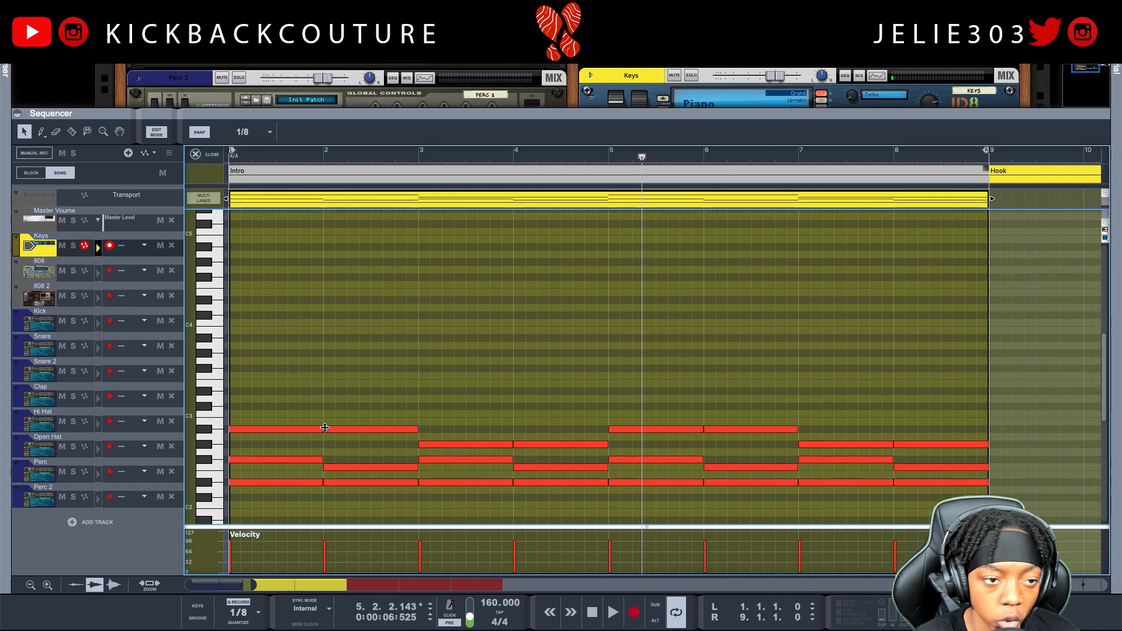
scroll(597, 434, "right", 5)
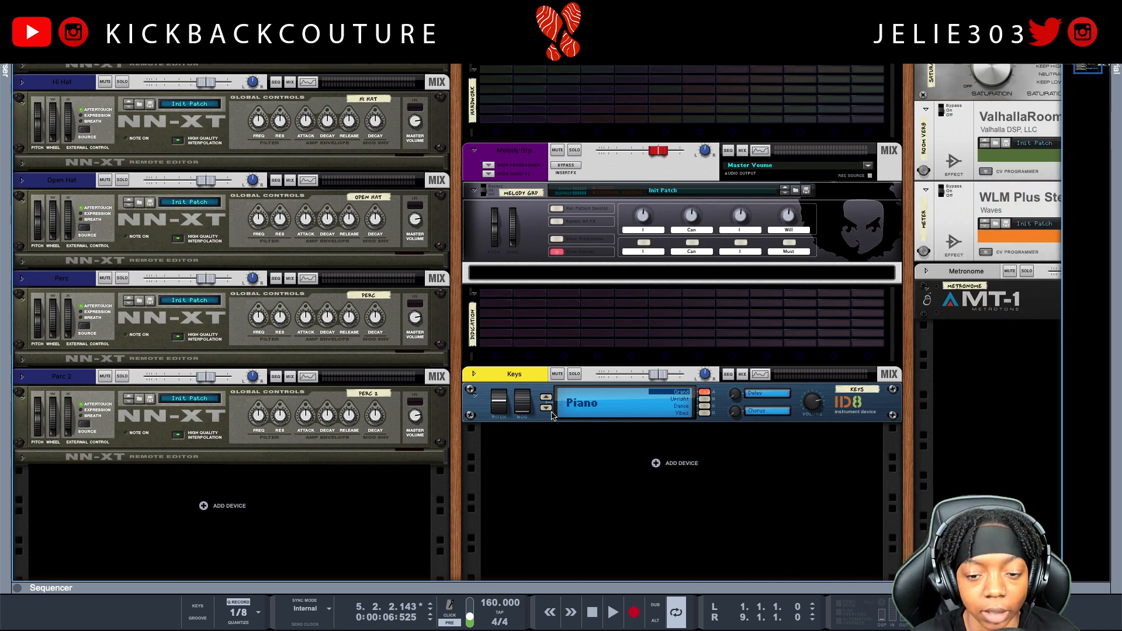
scroll(446, 463, "right", 6)
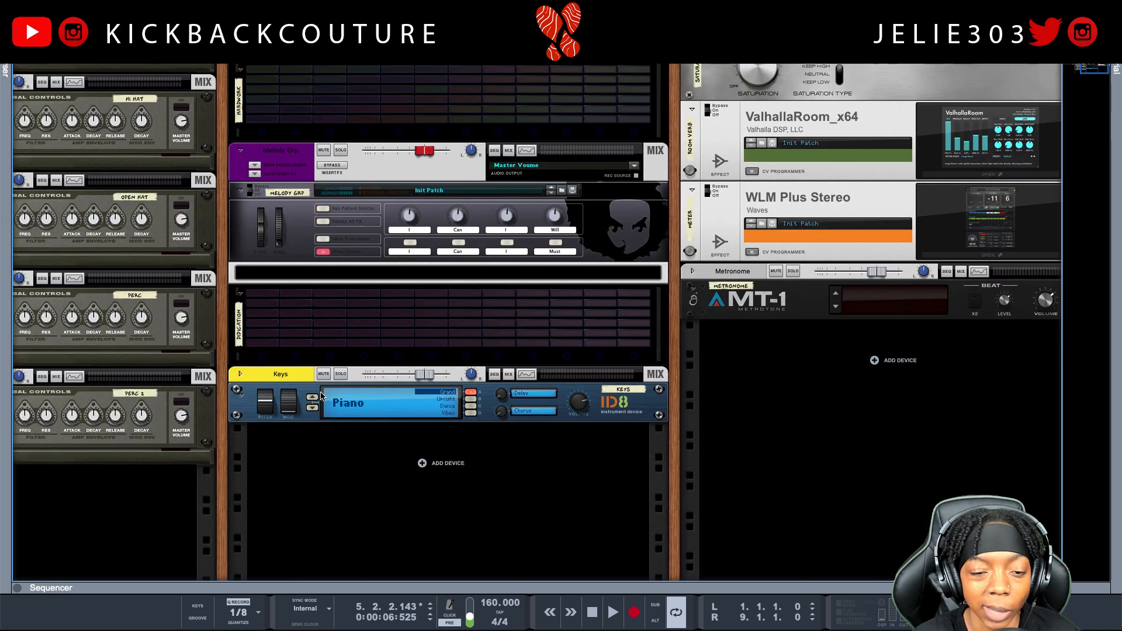
left_click(238, 375)
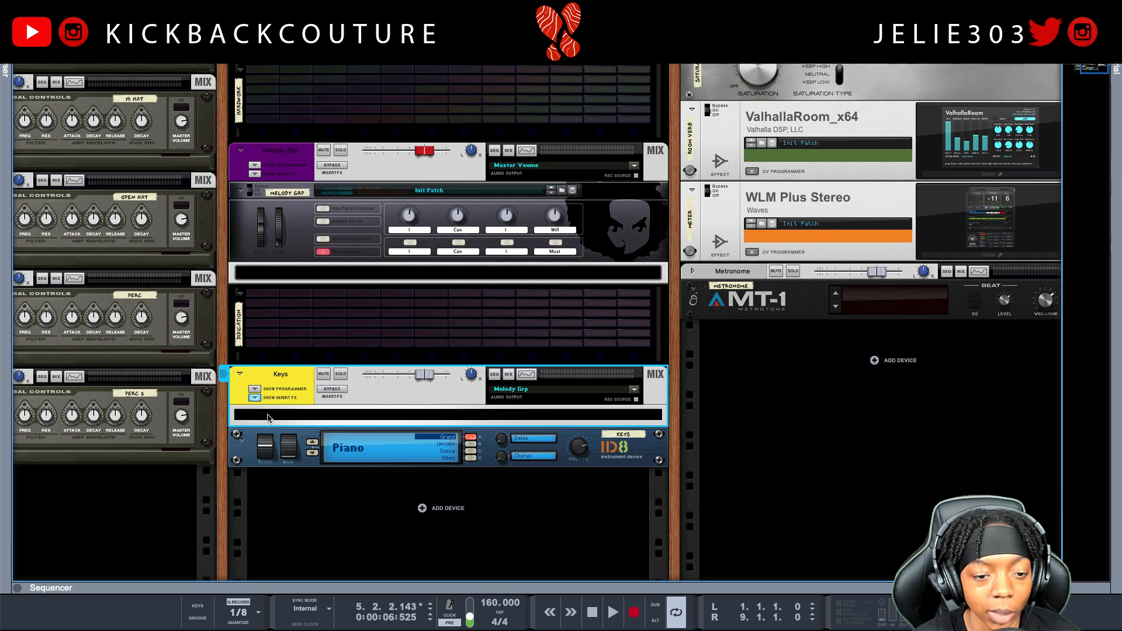
right_click(288, 381)
mouse_move(319, 386)
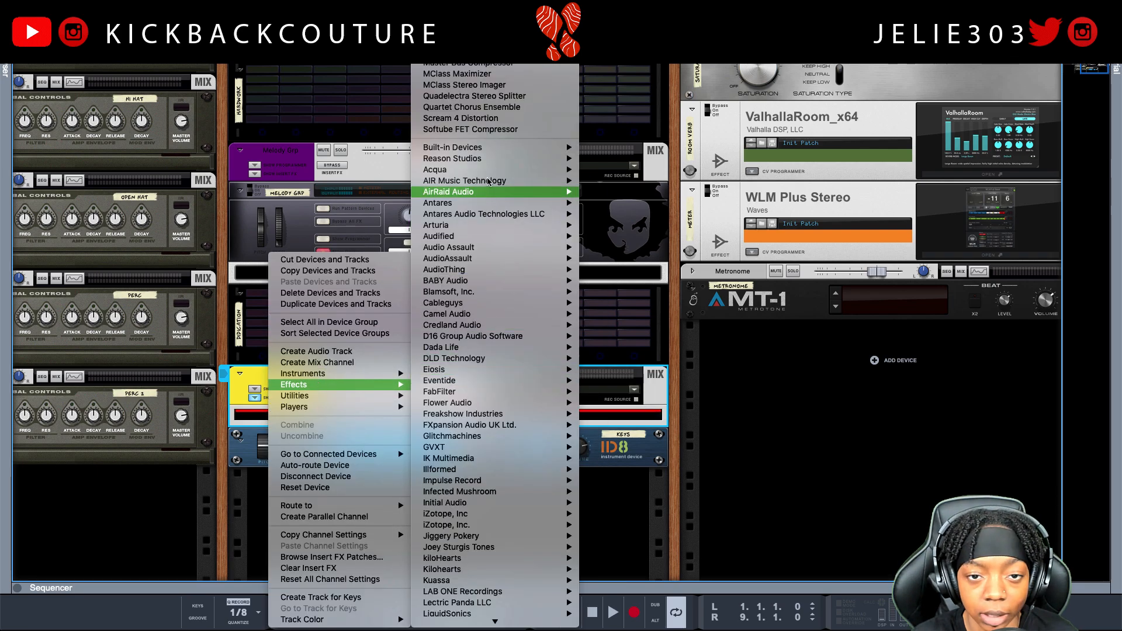
mouse_move(493, 186)
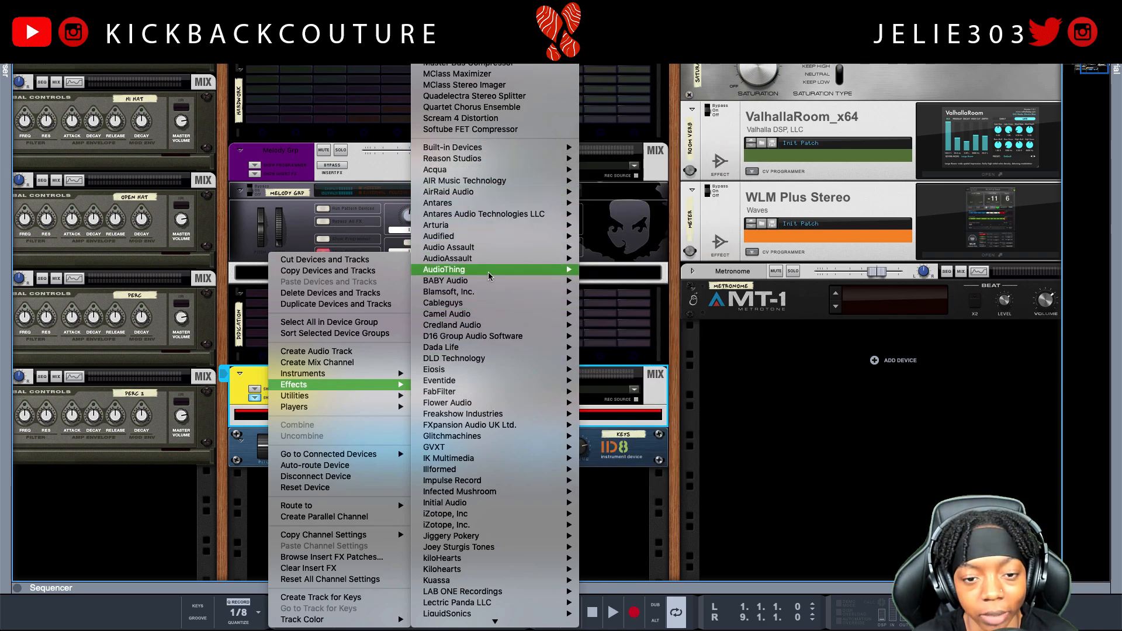
mouse_move(491, 277)
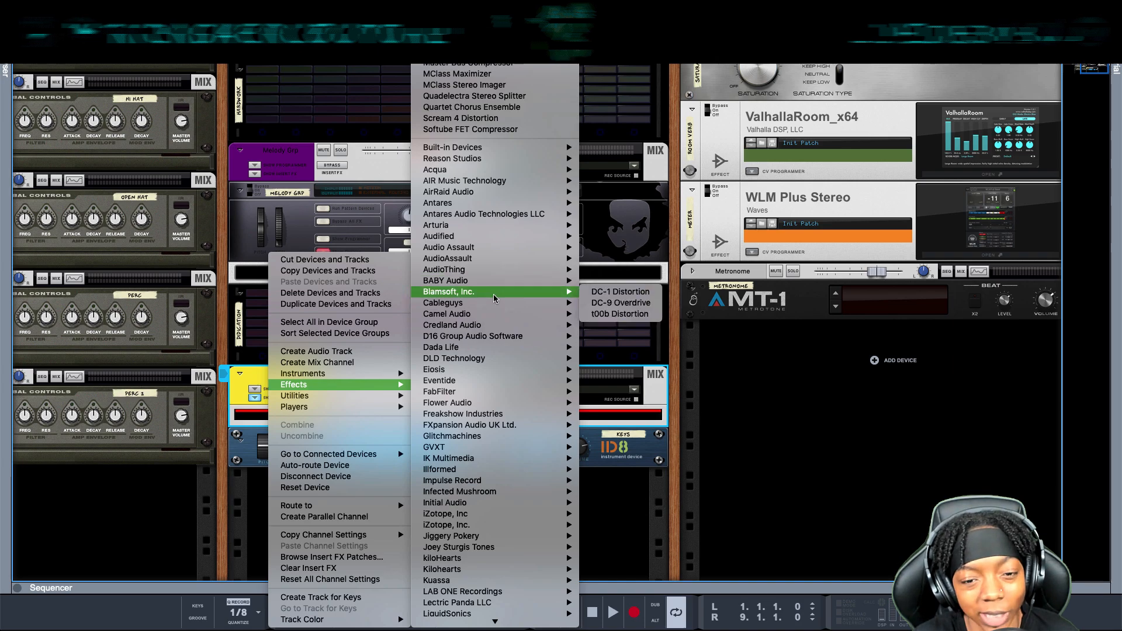
mouse_move(494, 302)
left_click(636, 318)
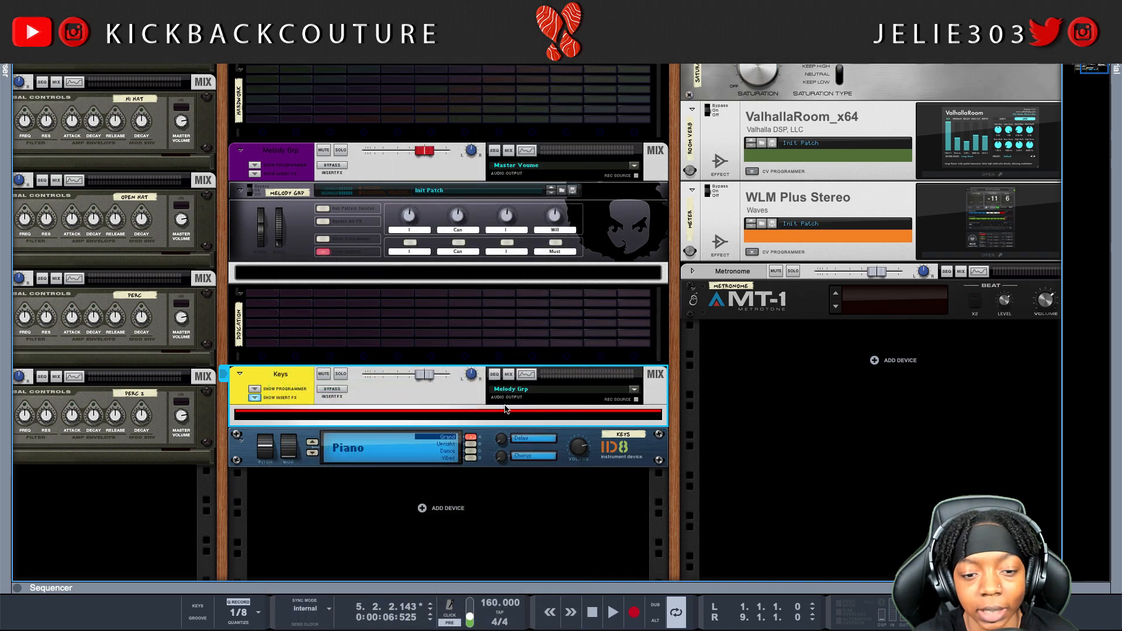
Open HalfTime and set its loop length to 1/2 while auditioning the chords.
left_click(507, 484)
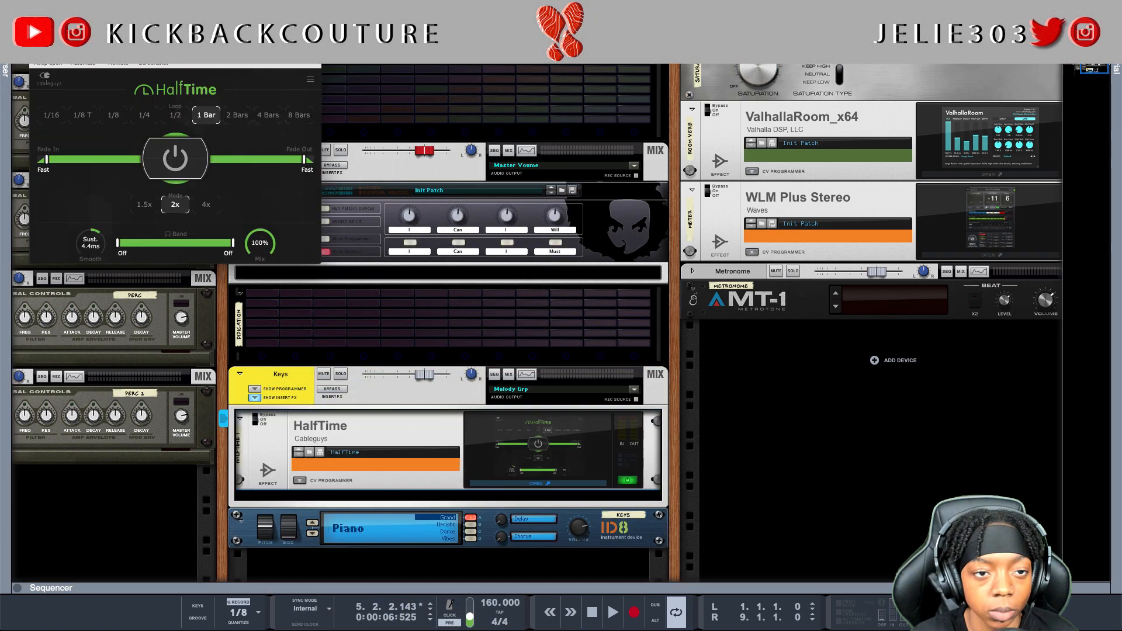
left_click_drag(219, 41, 394, 171)
key("space")
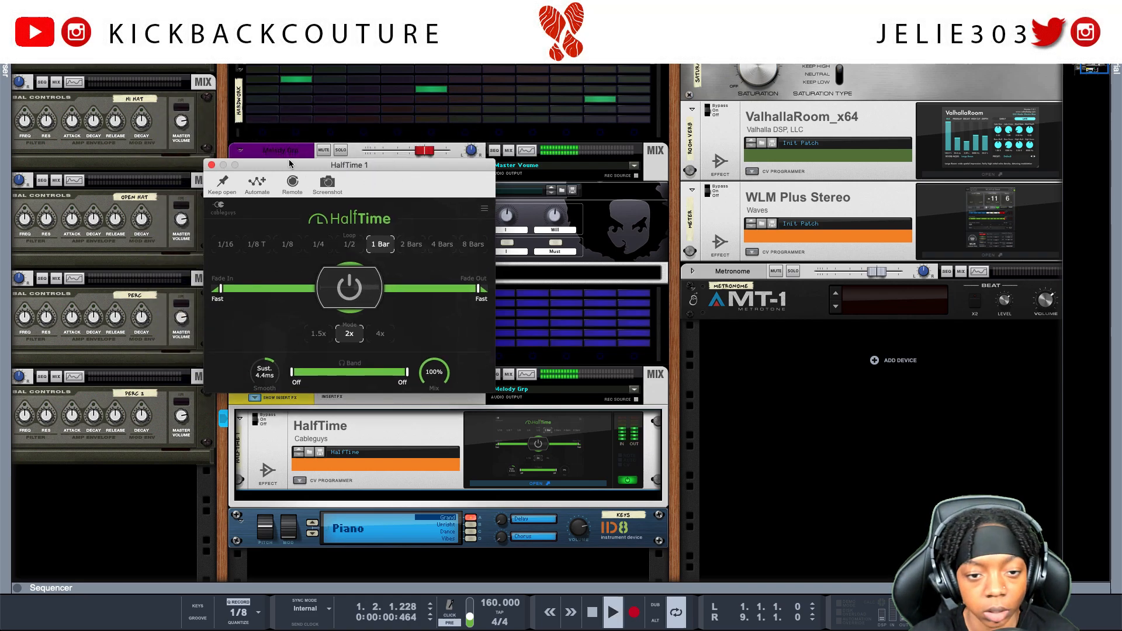
left_click(349, 244)
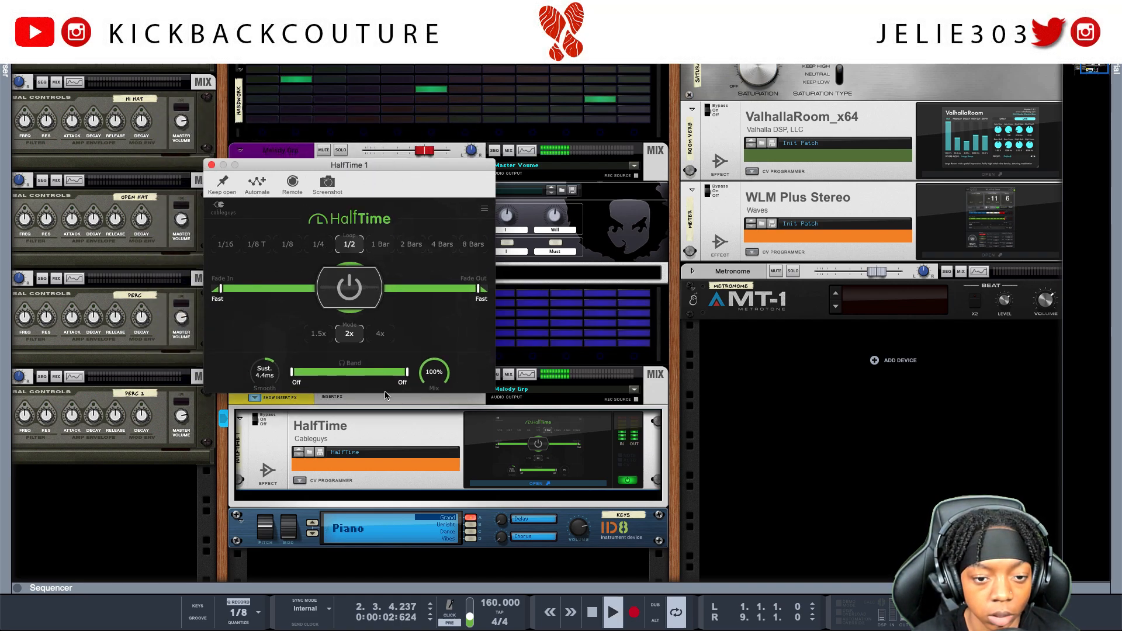
left_click_drag(387, 182, 606, 154)
key("space")
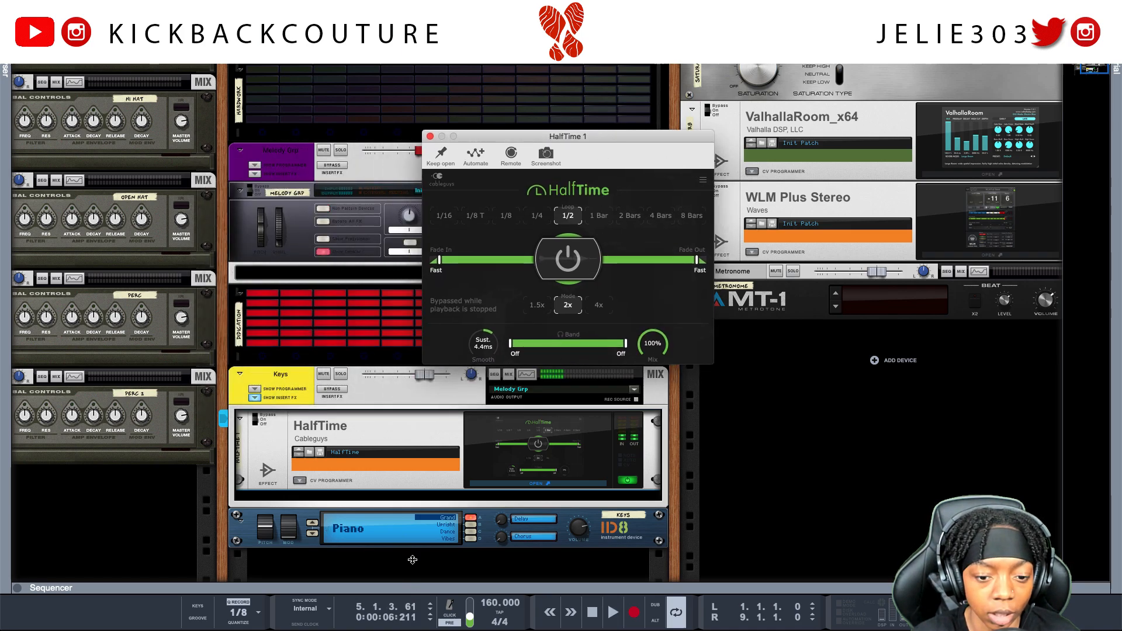
Transpose all the Keys chord notes up one octave, audition them, and close the HalfTime window.
left_click_drag(412, 587, 371, 147)
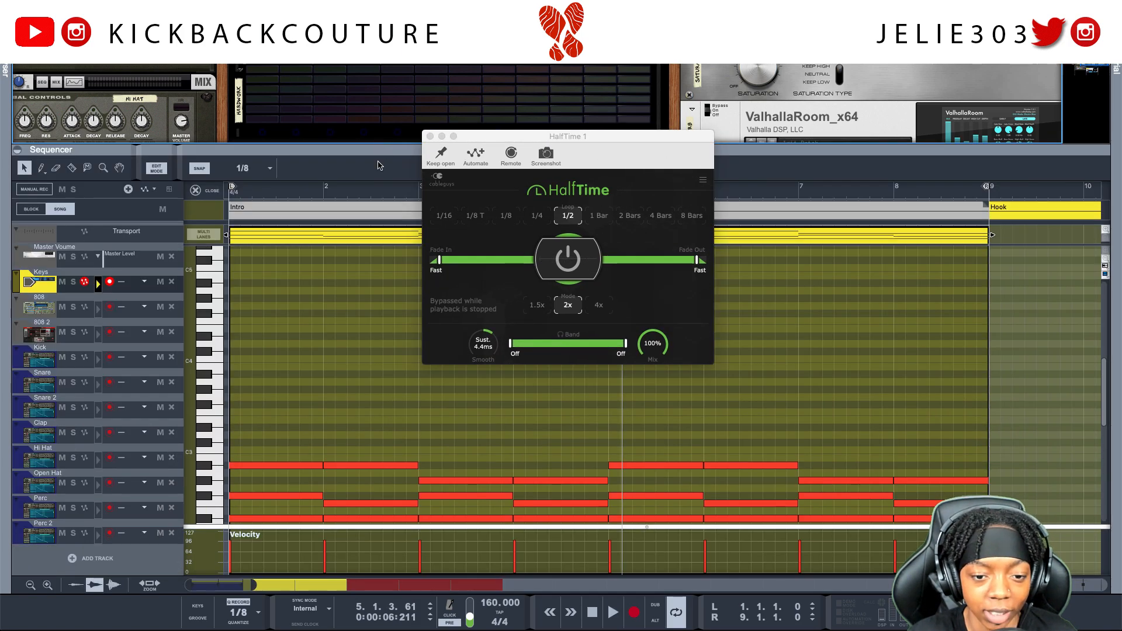
key("shift+Up")
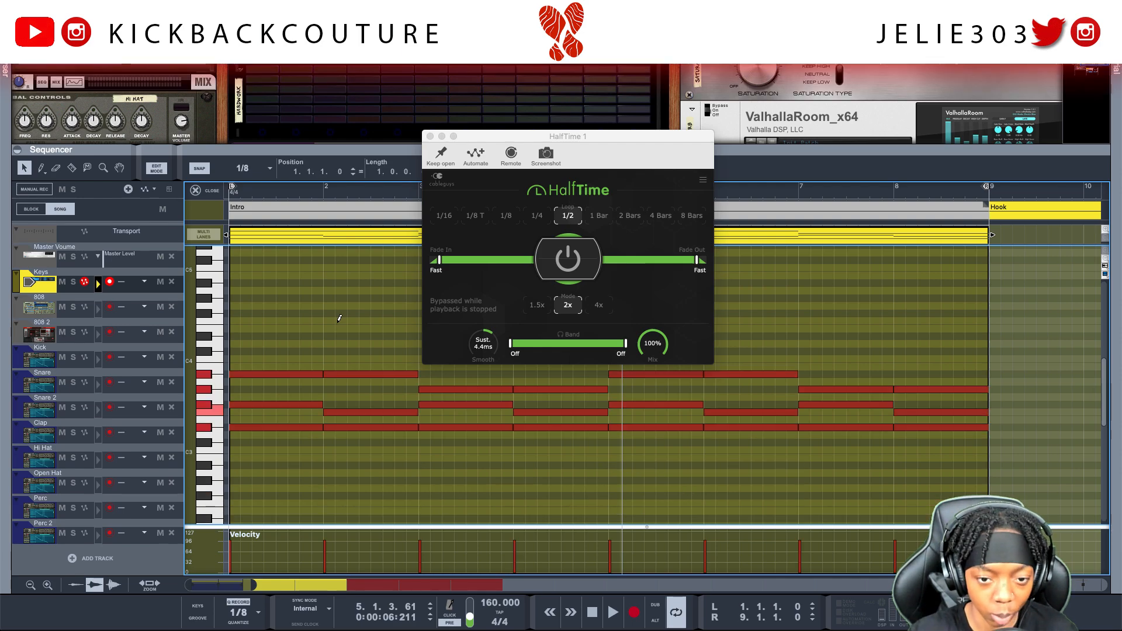
key("space")
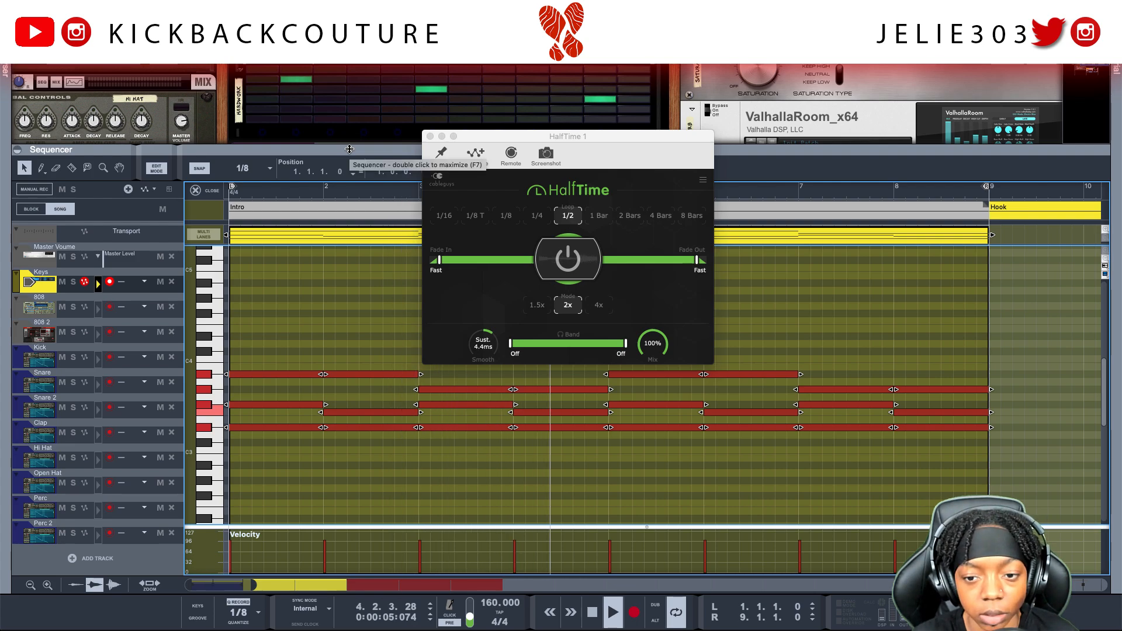
left_click_drag(350, 149, 370, 574)
key("space")
left_click(431, 136)
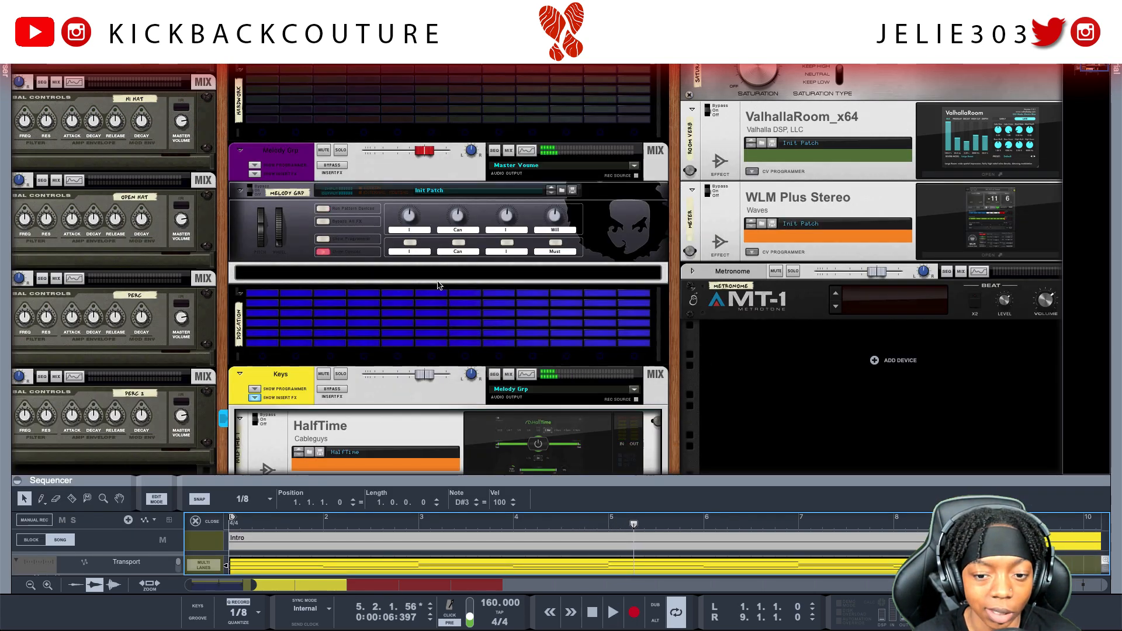
Insert the Initial Audio Initial Reverse effect after HalfTime on the Keys channel.
scroll(422, 295, "down", 4)
scroll(419, 295, "down", 1)
left_click(400, 382)
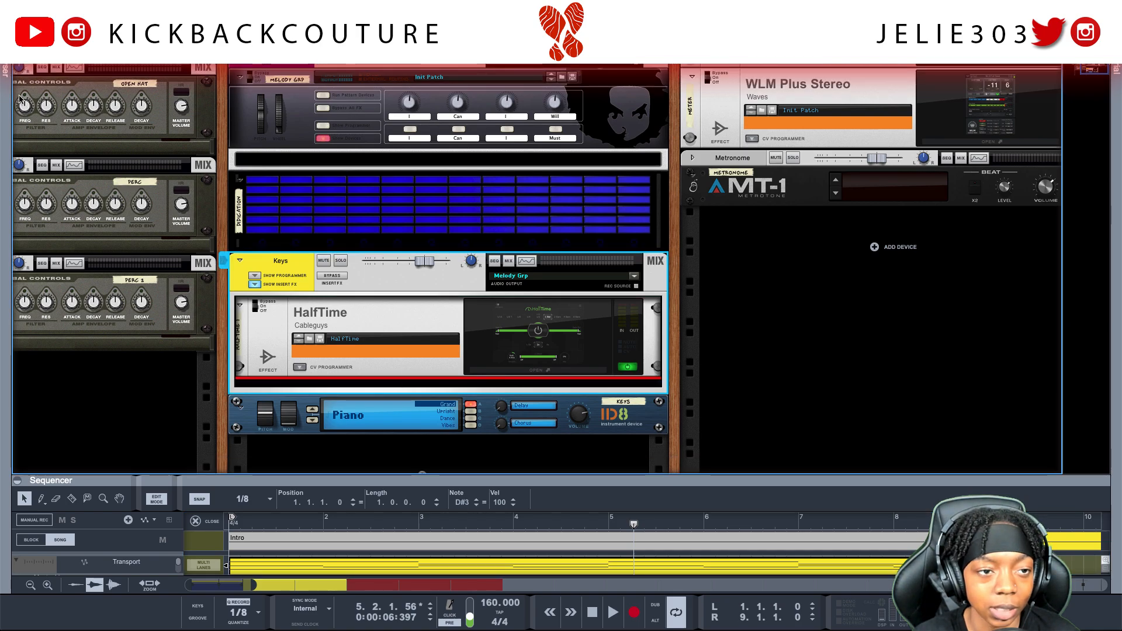
right_click(297, 377)
mouse_move(331, 386)
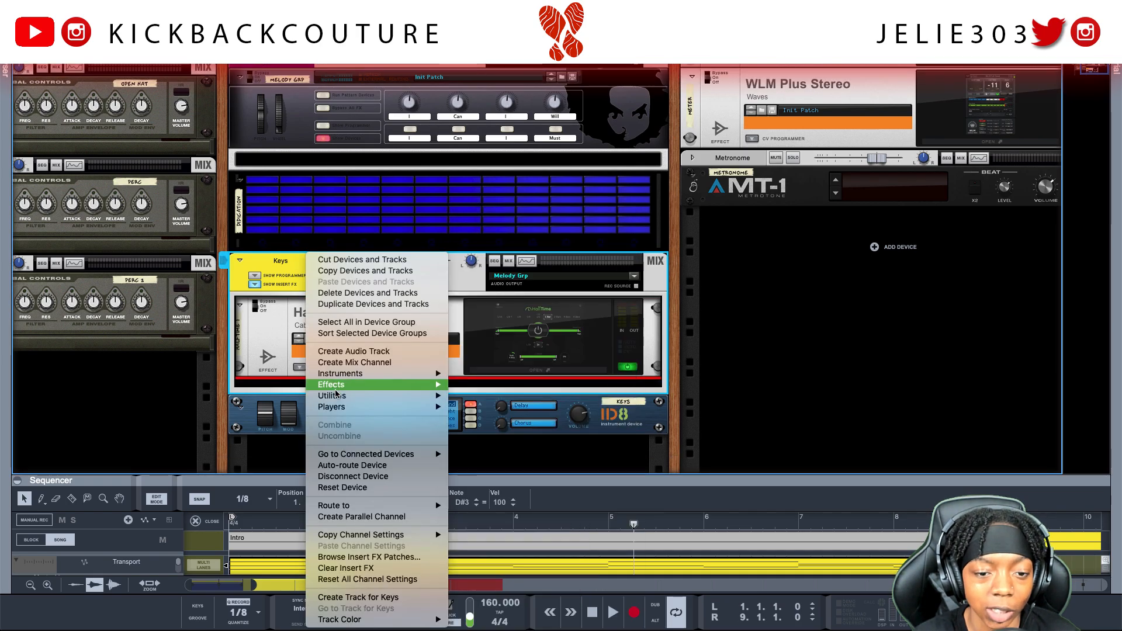
scroll(497, 447, "down", 1)
mouse_move(498, 448)
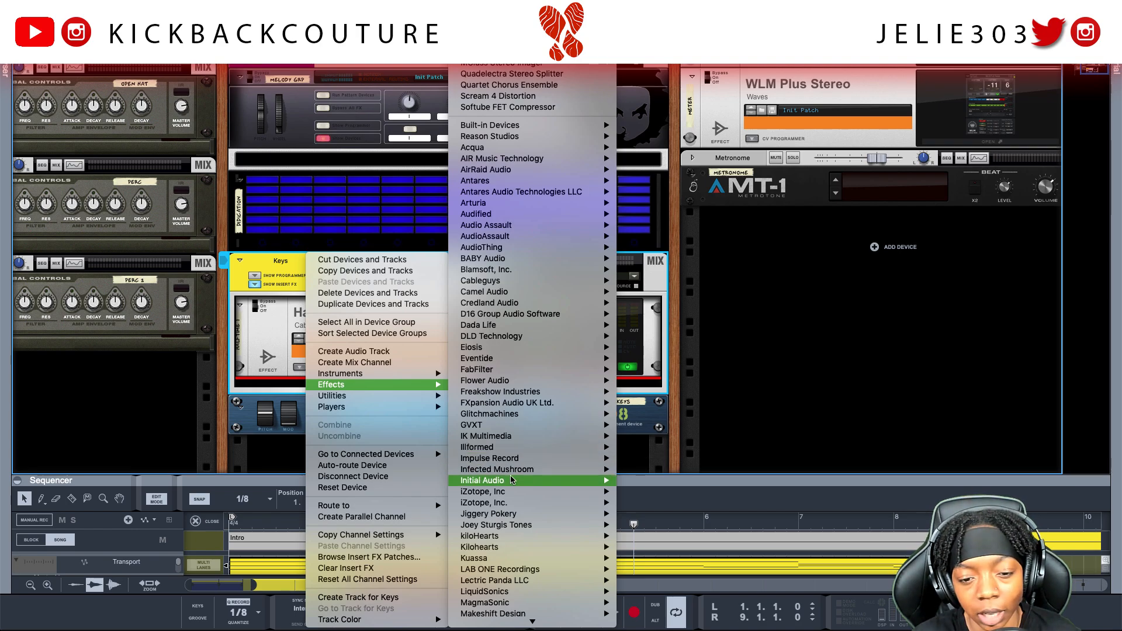
mouse_move(515, 481)
left_click(654, 480)
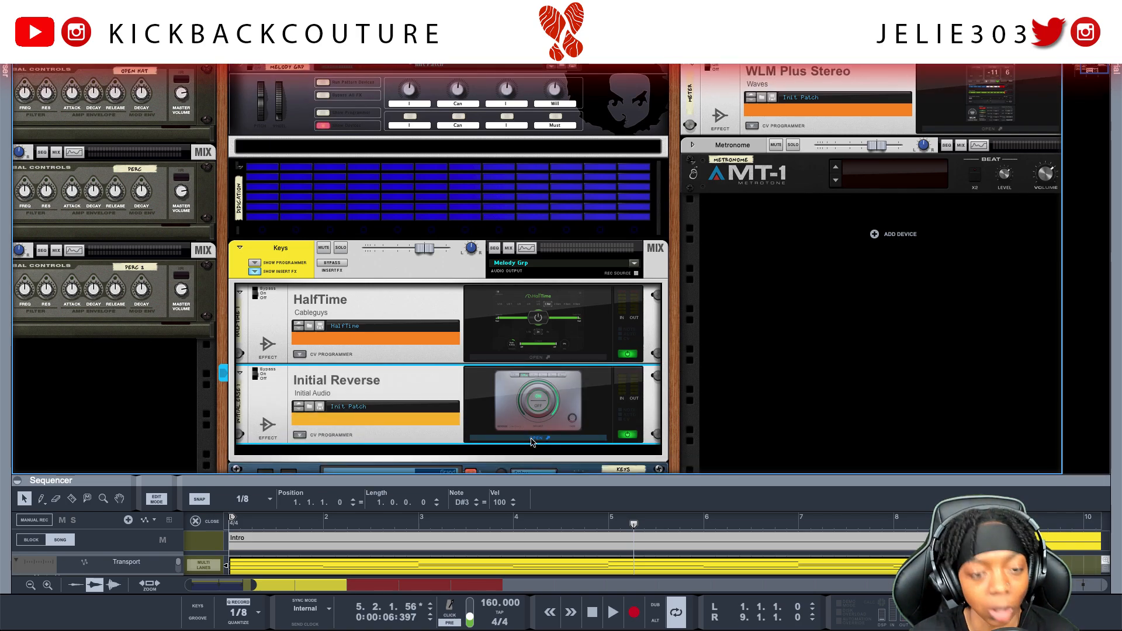
Open Initial Reverse, audition the Keys chords through it, and close its window.
left_click(532, 438)
left_click_drag(247, 60, 416, 197)
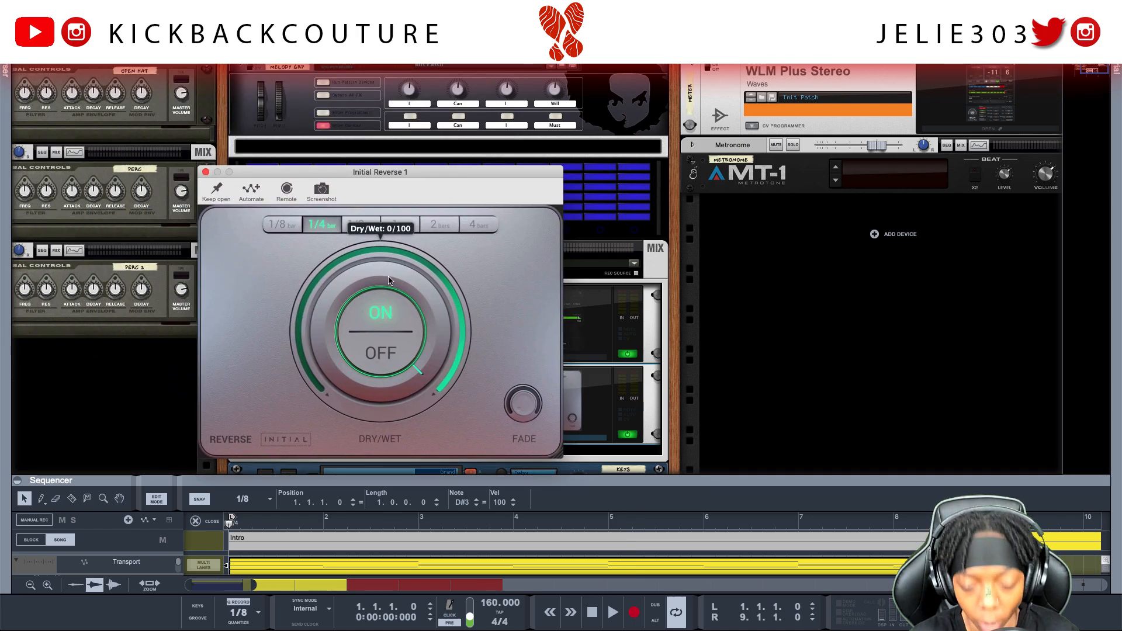
key("space")
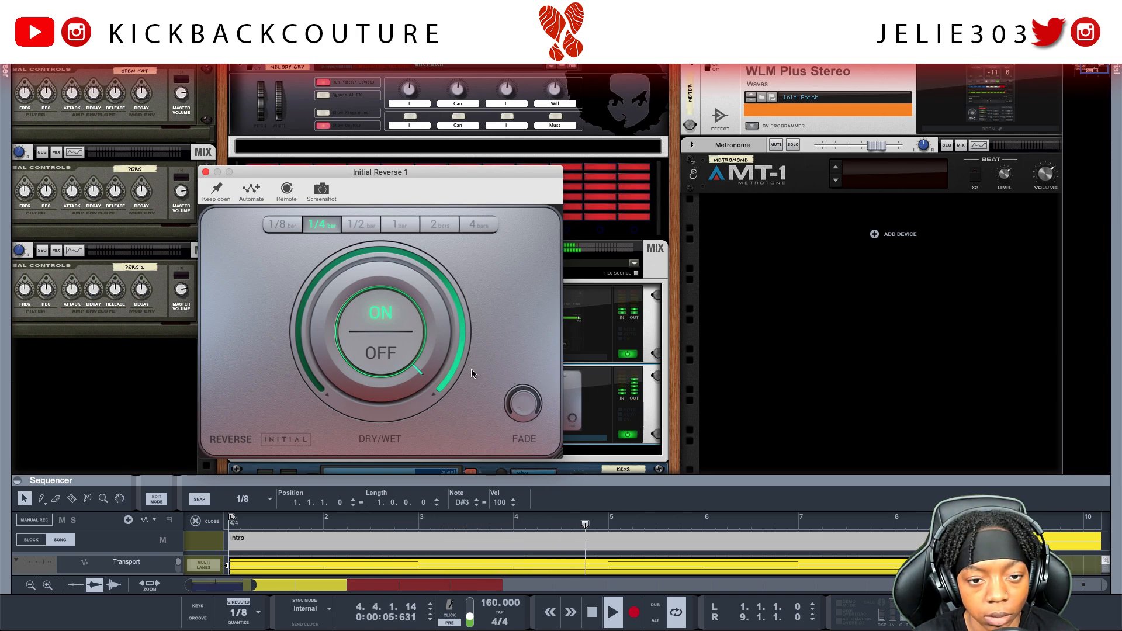
left_click(205, 173)
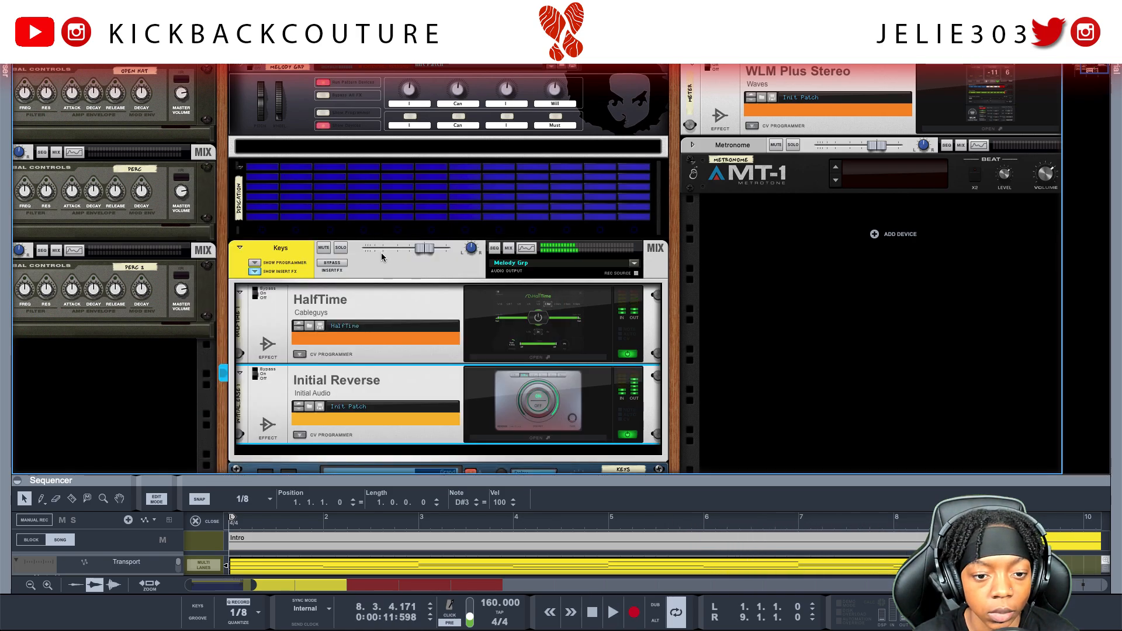
Insert the built-in Synchronous Effect Modulator after Initial Reverse on the Keys channel.
scroll(396, 391, "down", 3)
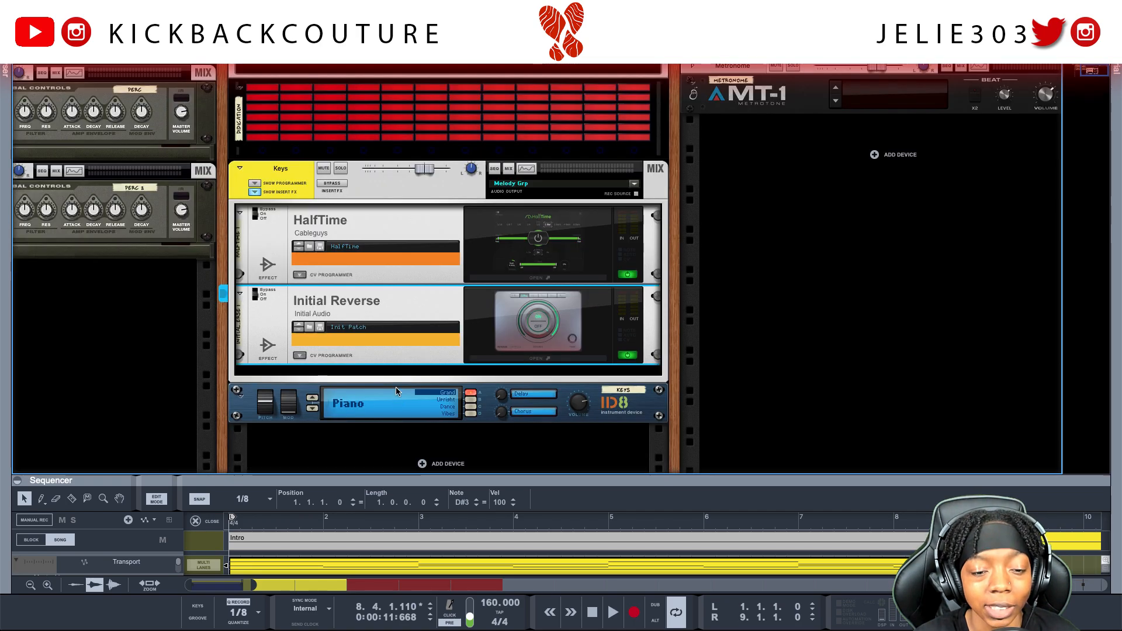
left_click(401, 377)
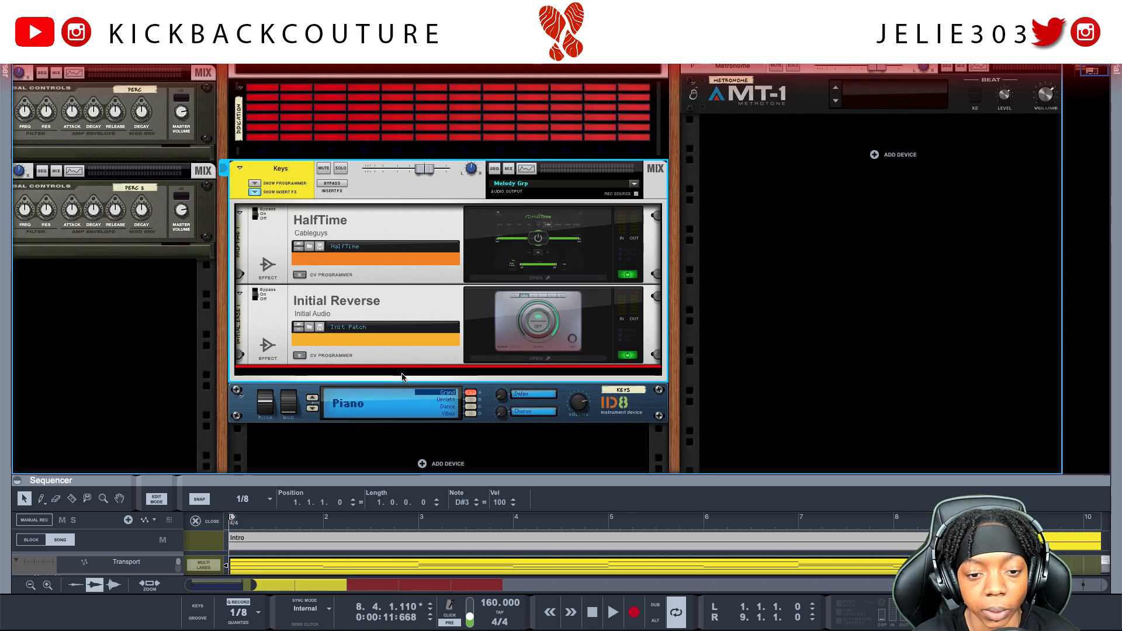
right_click(402, 377)
mouse_move(468, 385)
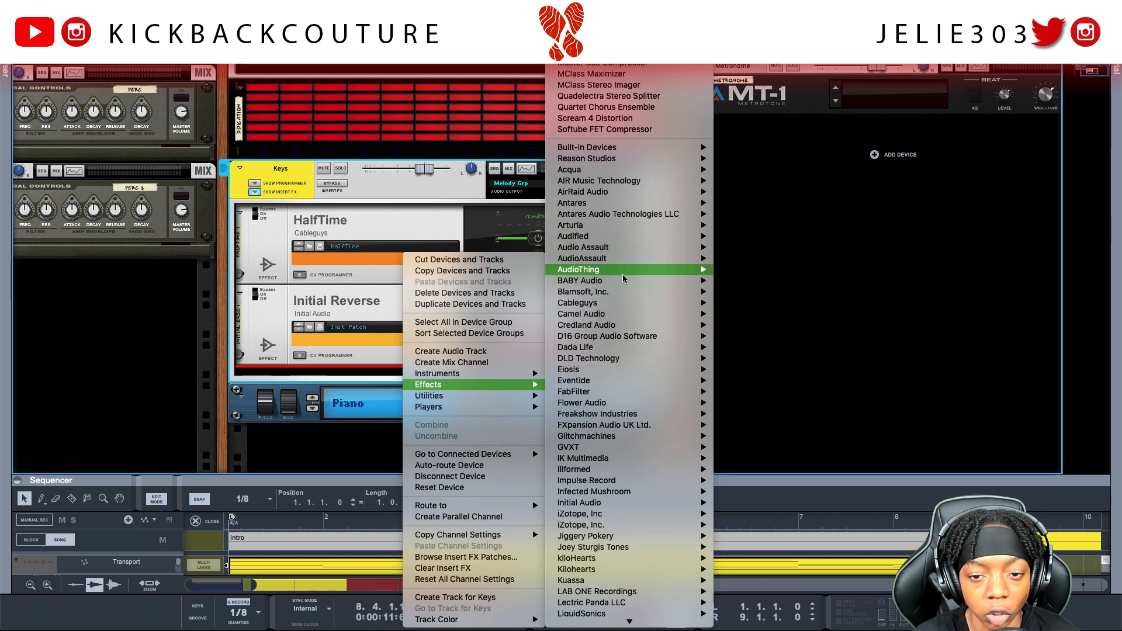
mouse_move(606, 151)
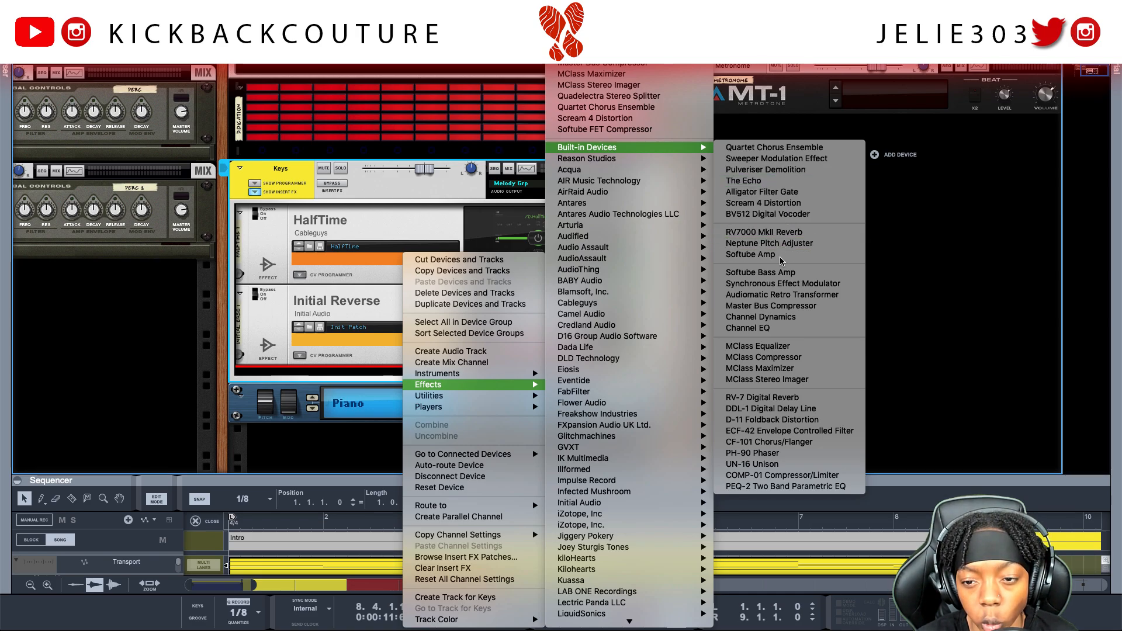
left_click(782, 285)
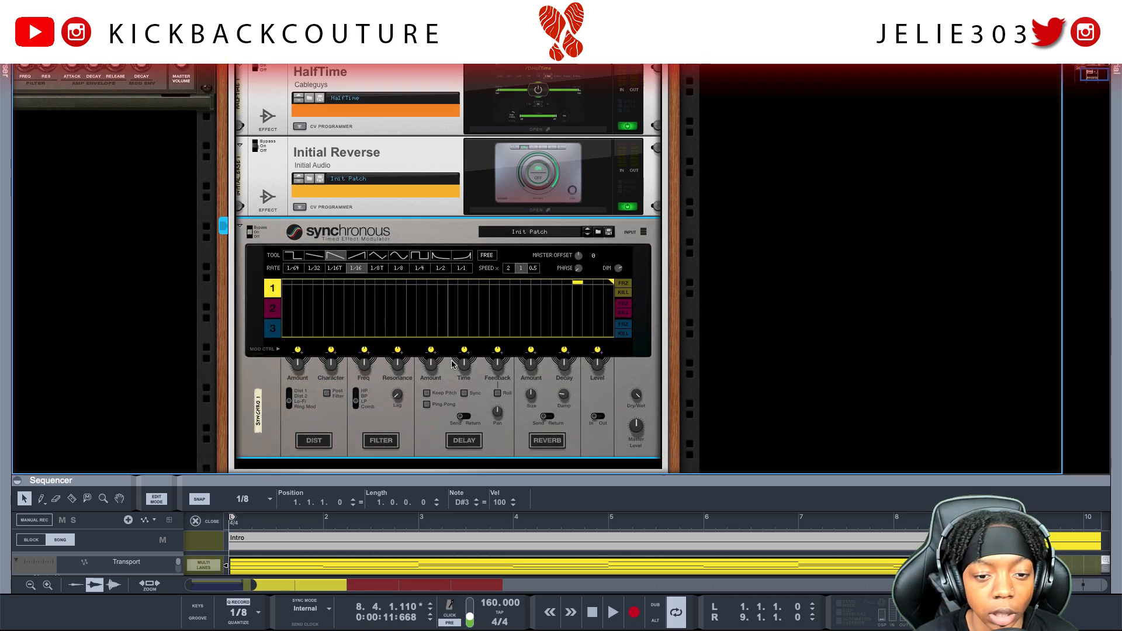
Enable Synchronous's filter and reverb, and modulate filter frequency and reverb amount with a 1/2-rate square wave on curve 1 while auditioning.
left_click(380, 443)
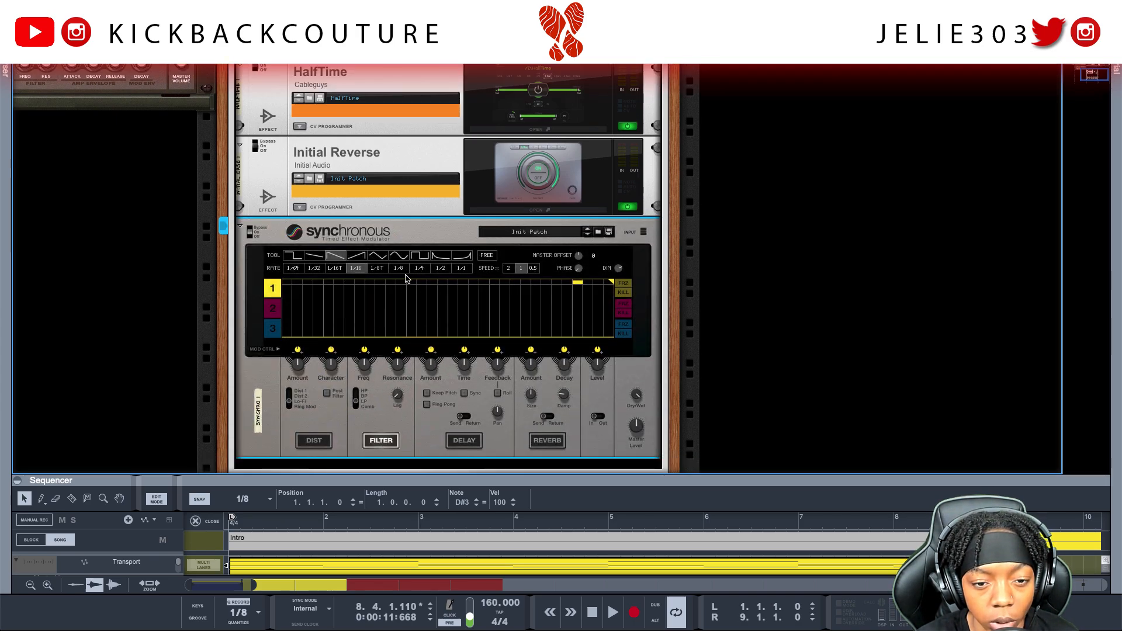
left_click(435, 271)
left_click_drag(420, 294, 307, 285)
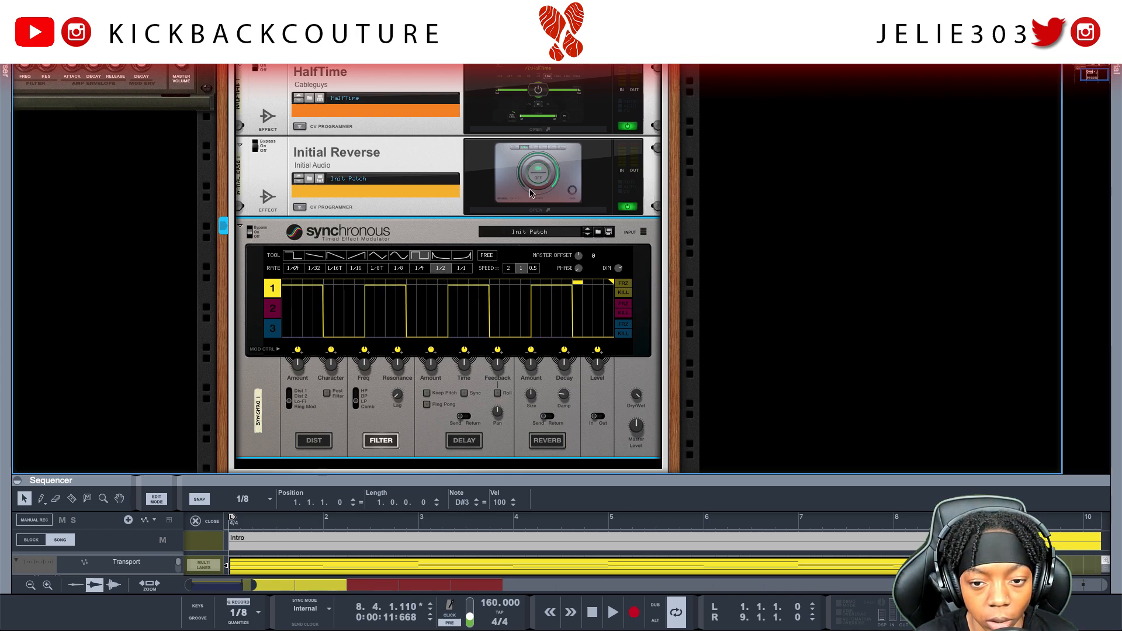
key("space")
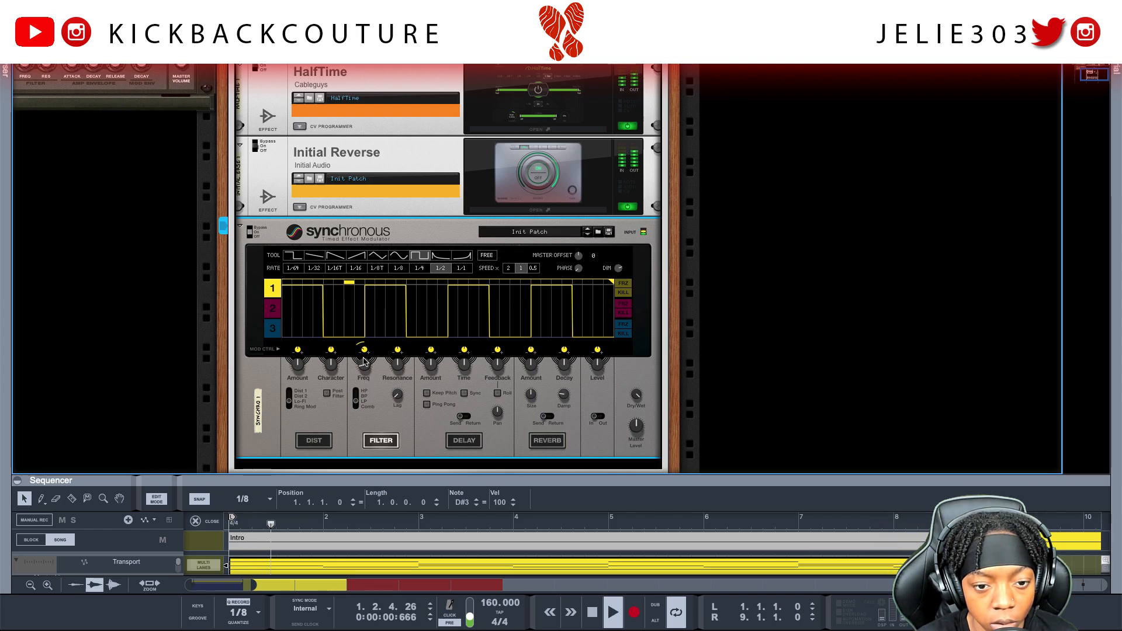
left_click_drag(363, 357, 366, 346)
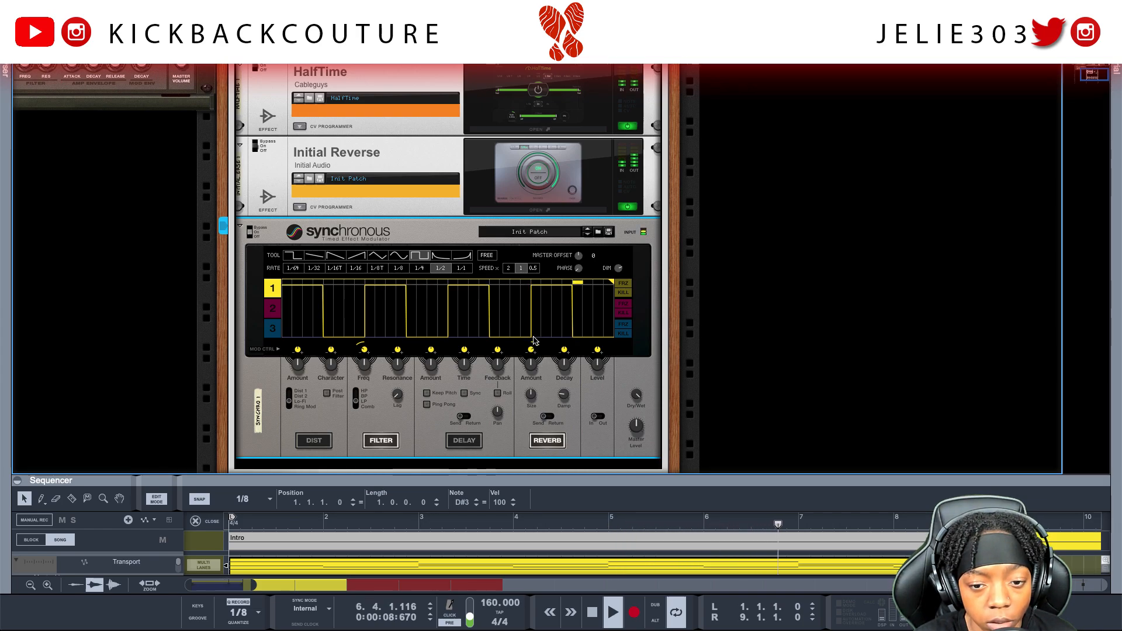
Fill Synchronous's modulation curve 2 with a sine wave at the 1/4 rate across its full length and stop playback.
left_click(271, 316)
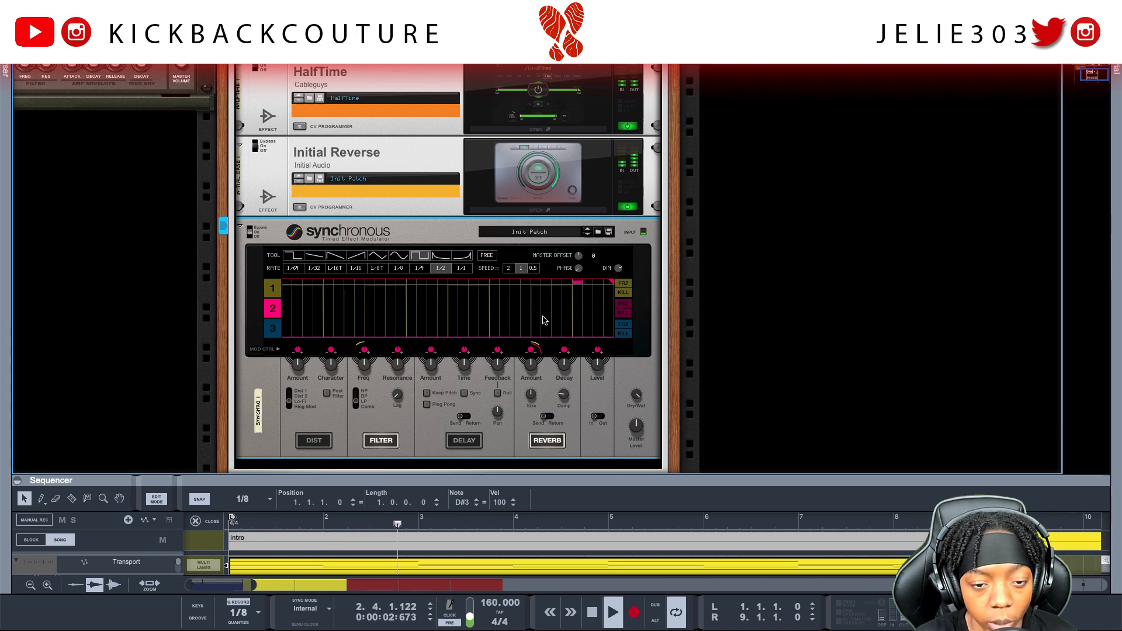
left_click(400, 257)
left_click_drag(401, 301, 338, 297)
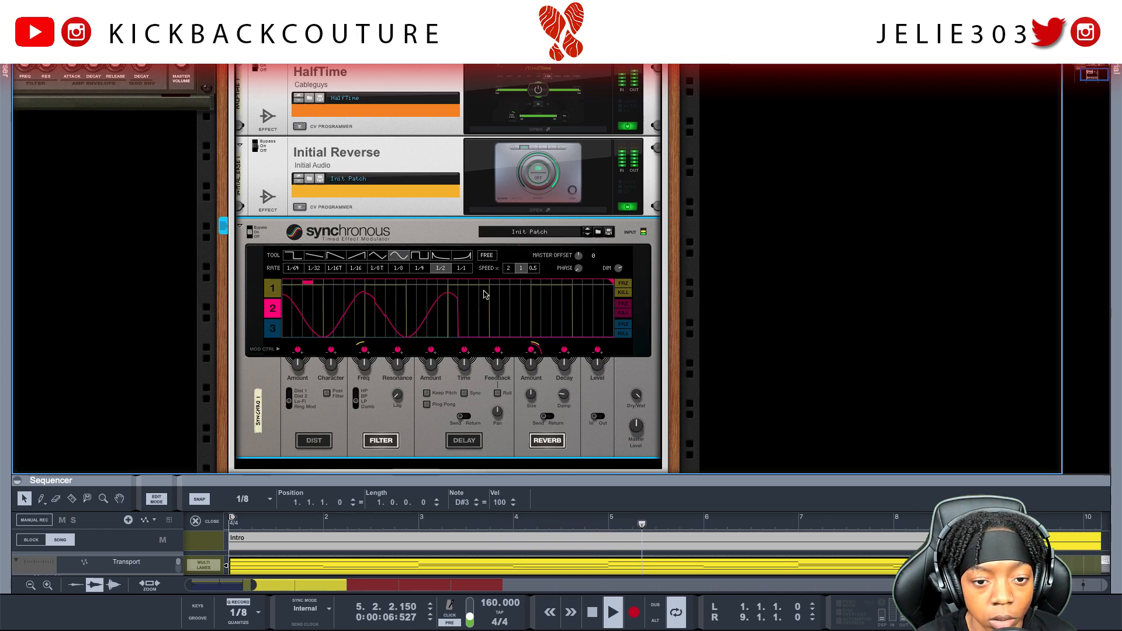
left_click_drag(611, 289, 614, 288)
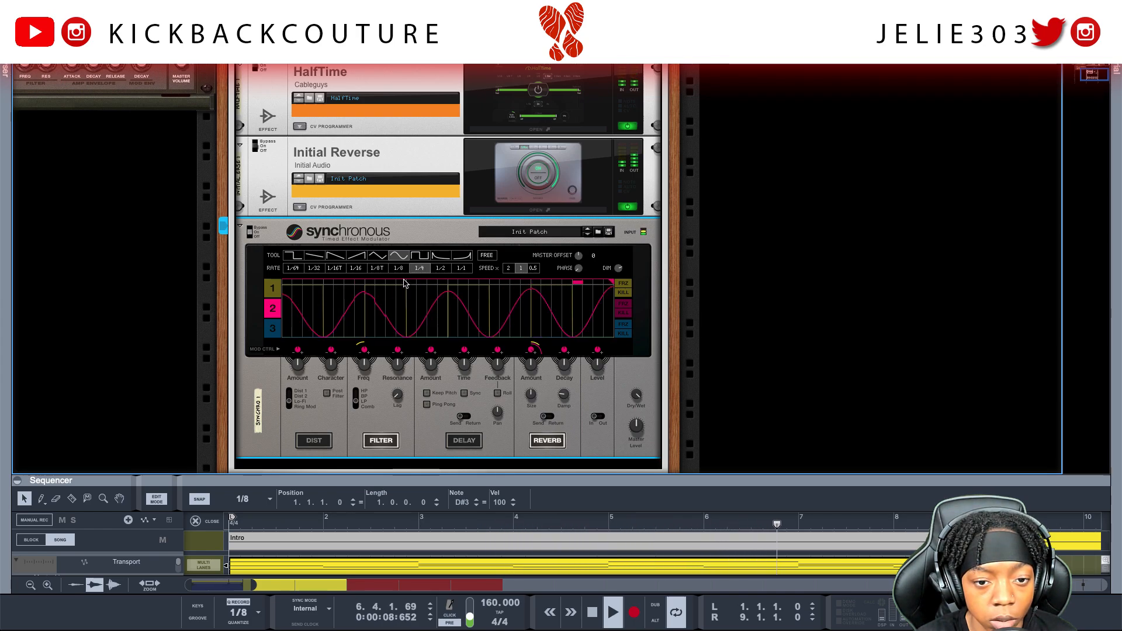
left_click_drag(529, 291, 296, 297)
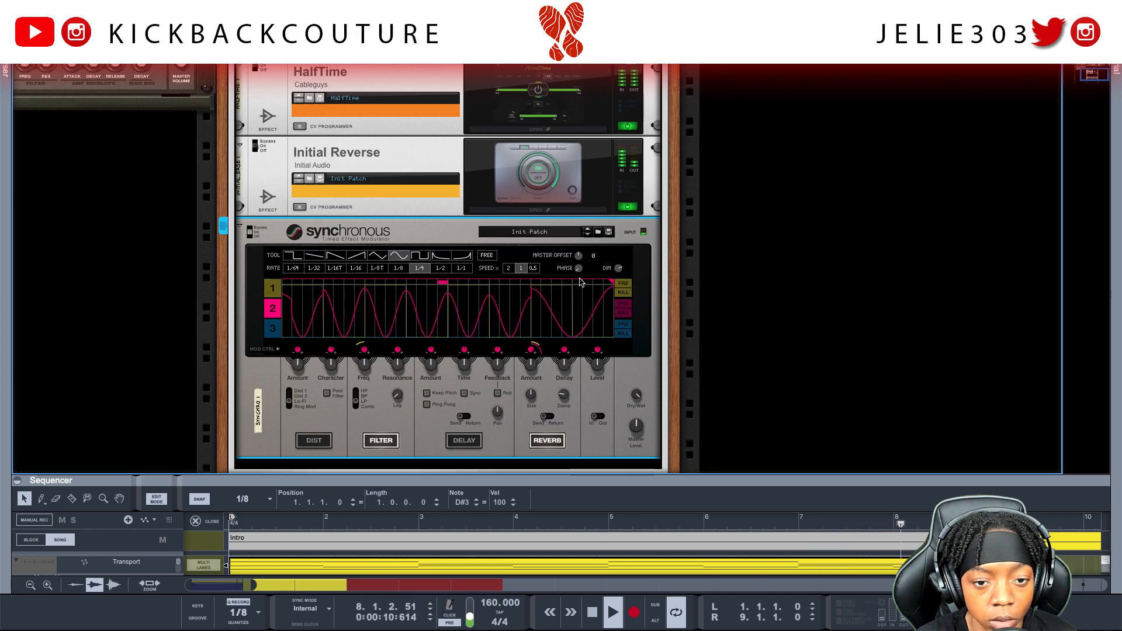
left_click_drag(582, 282, 627, 278)
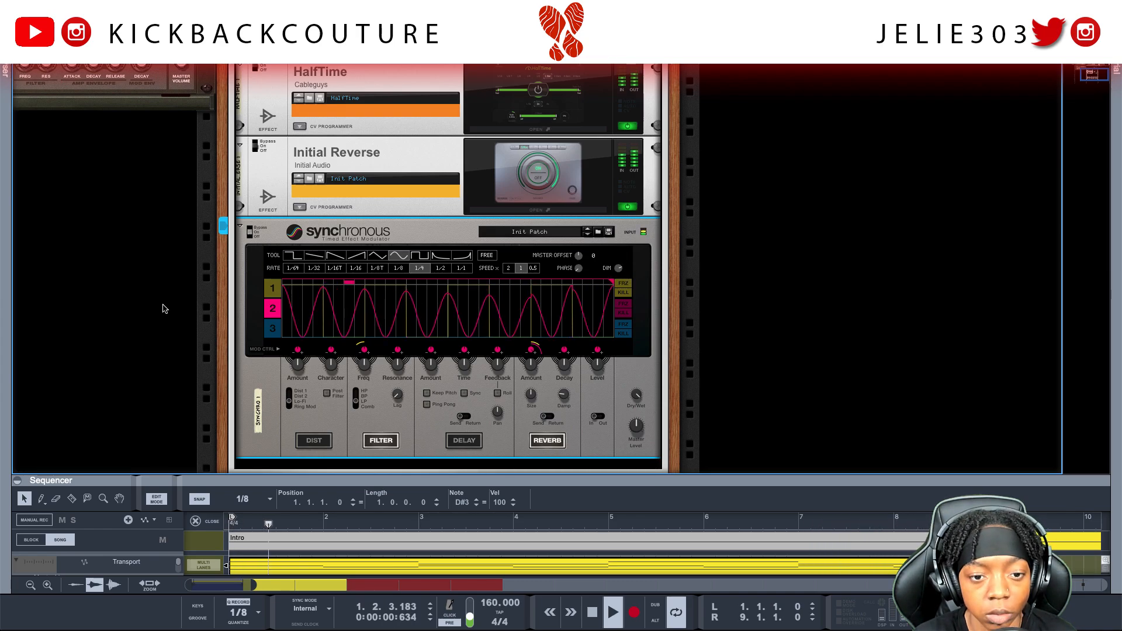
key("space")
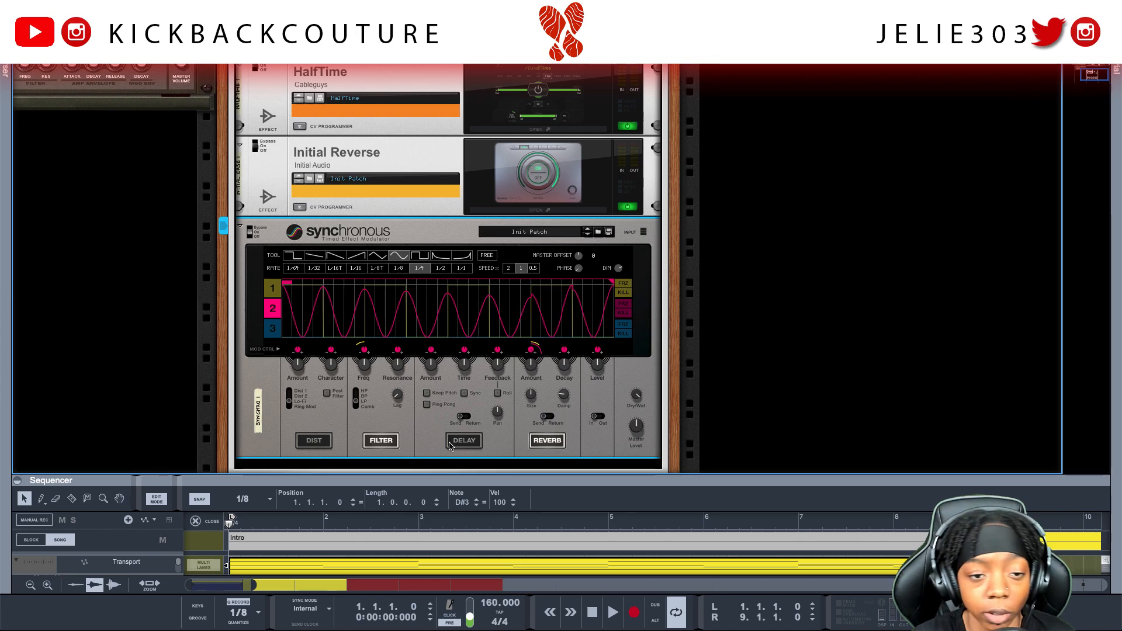
Play the Keys chords and compare the sound with HalfTime switched off and back on.
scroll(325, 320, "up", 3)
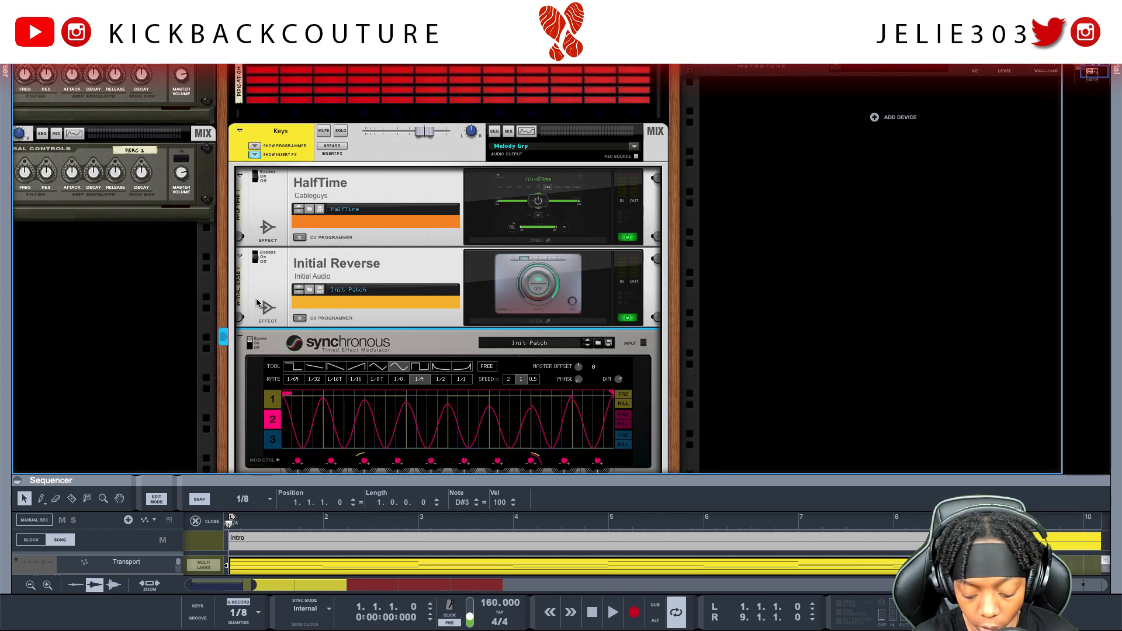
key("space")
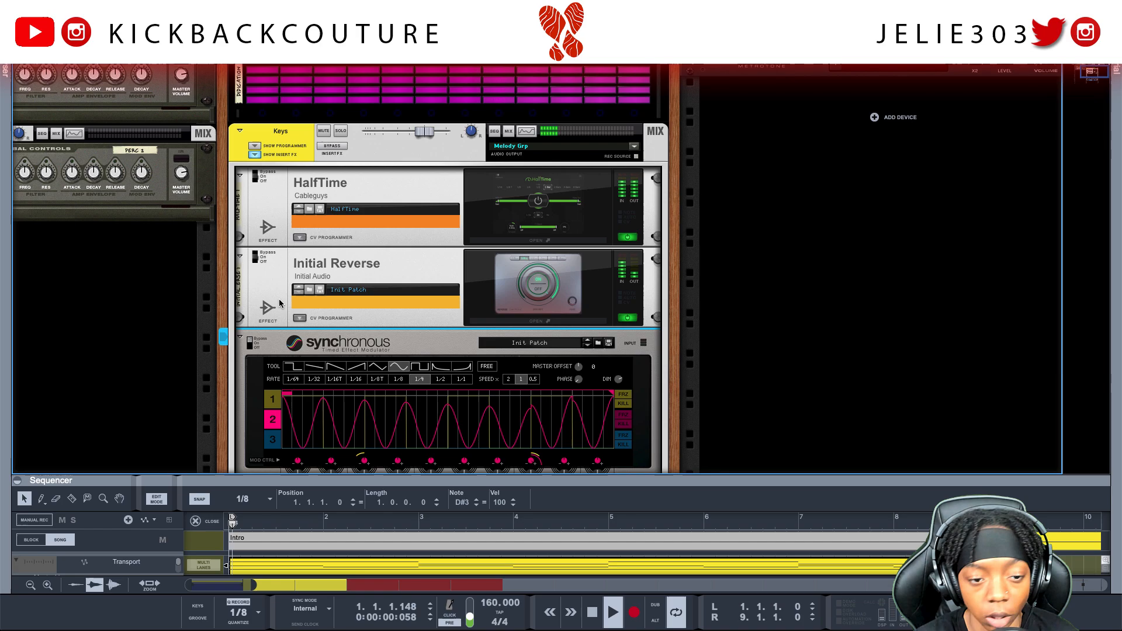
left_click(629, 237)
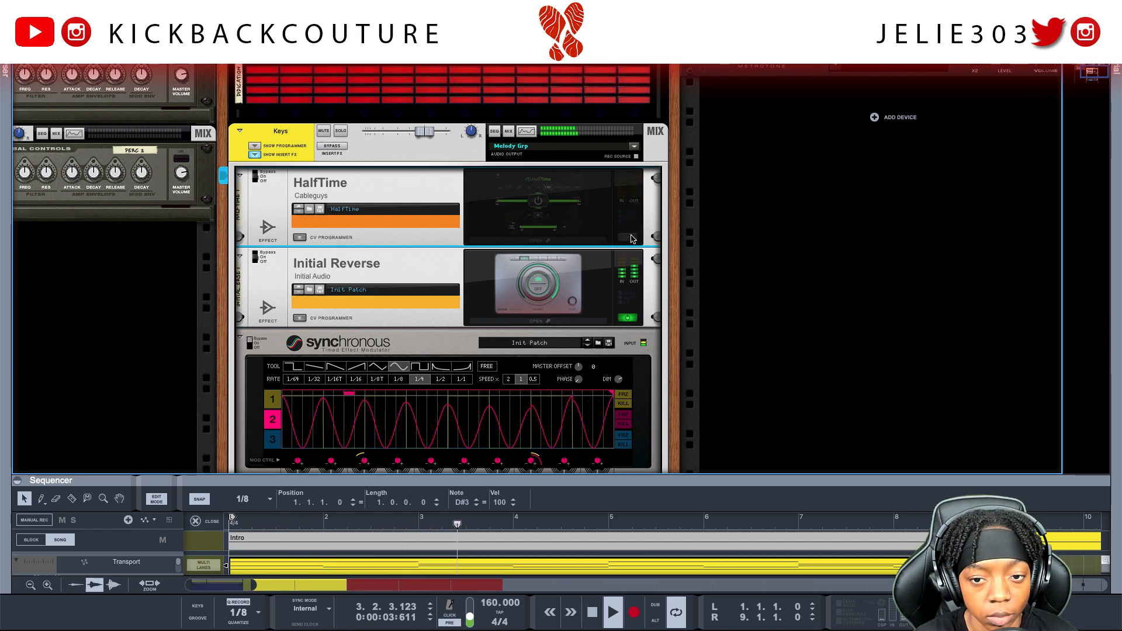
left_click(628, 238)
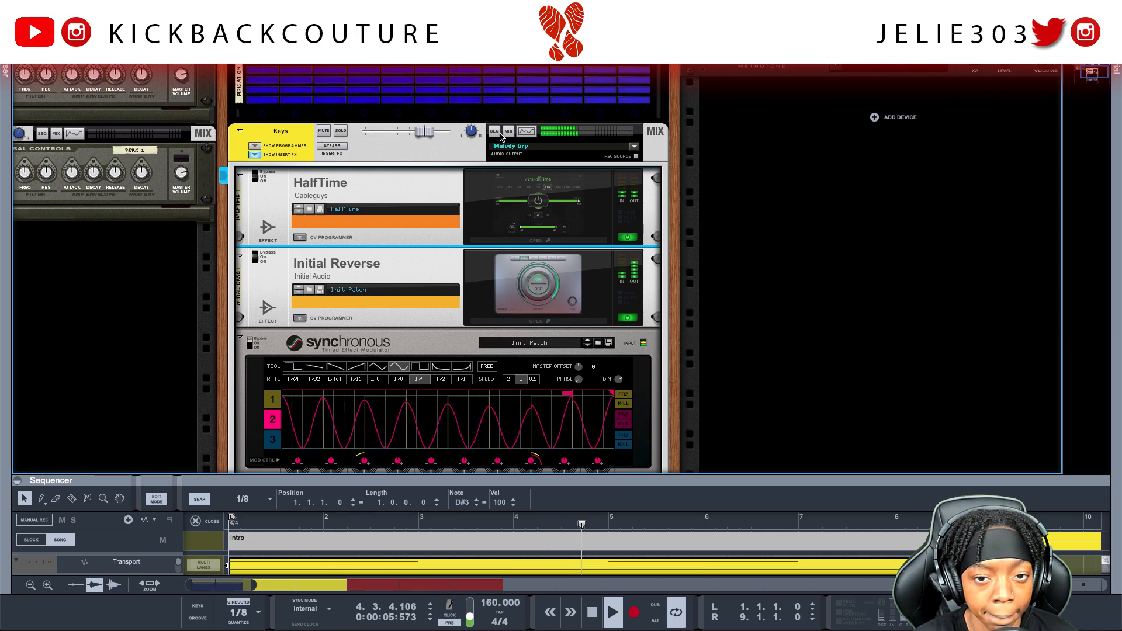
Switch on the high-pass filter in the Keys channel's spectrum EQ and close the EQ window.
left_click(526, 131)
left_click(352, 105)
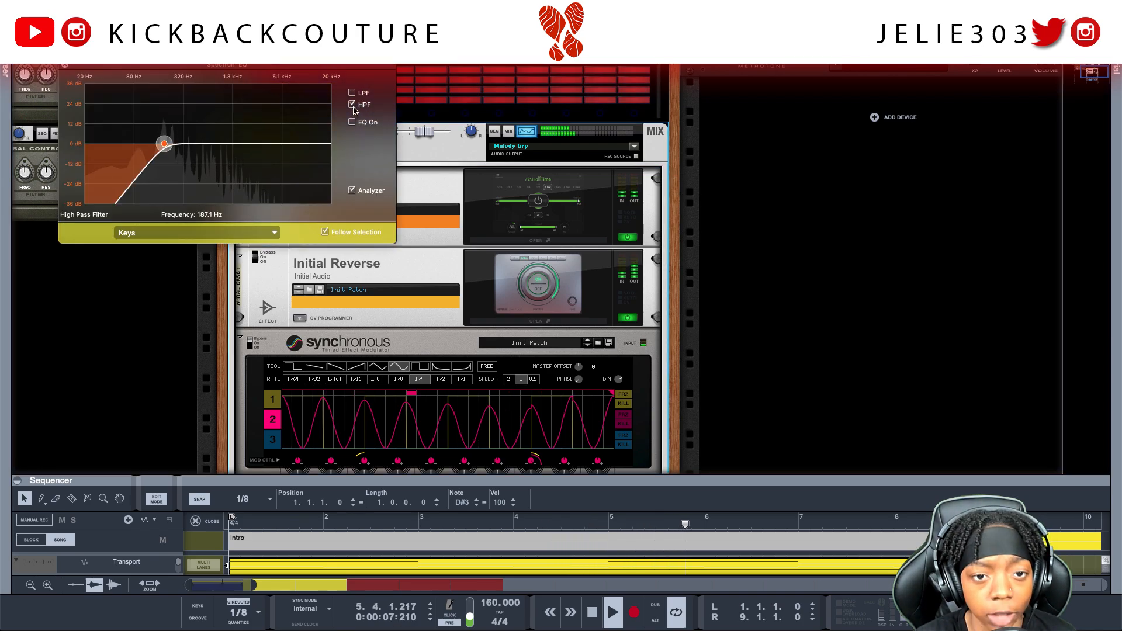
left_click(274, 202)
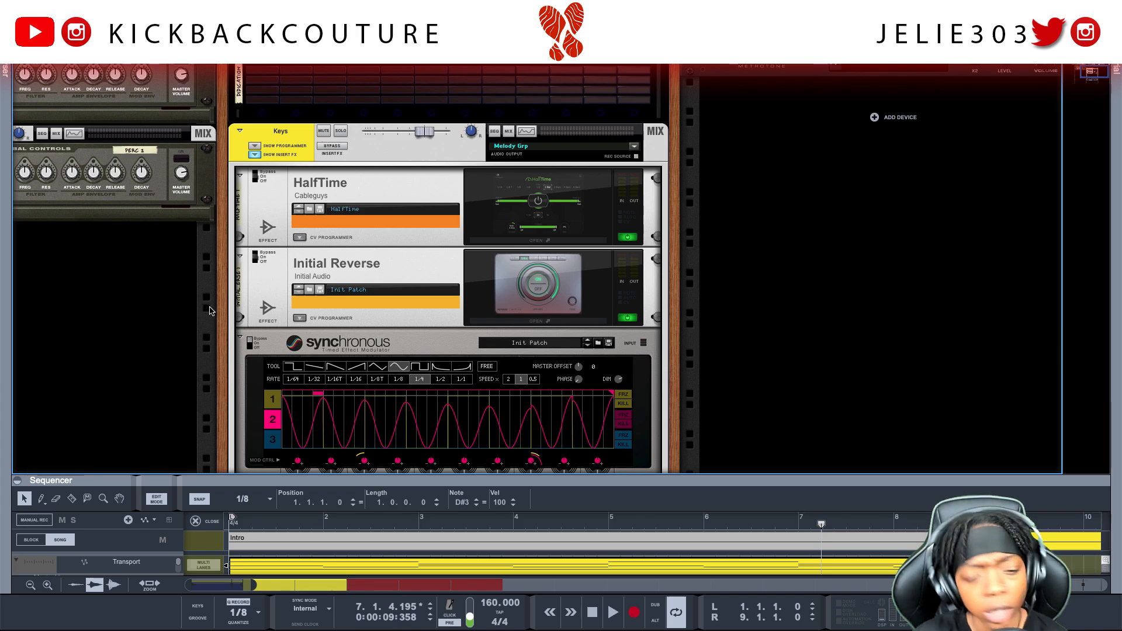
Add a Native Instruments Kontakt instrument to the rack below the Keys ID8.
scroll(302, 419, "down", 5)
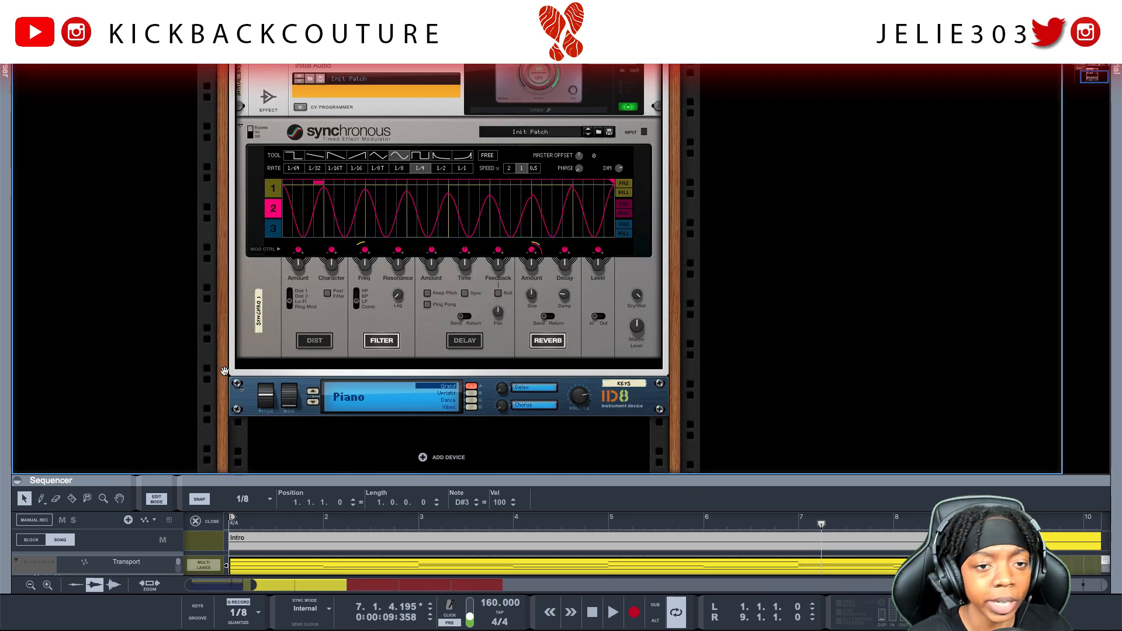
right_click(451, 402)
mouse_move(490, 489)
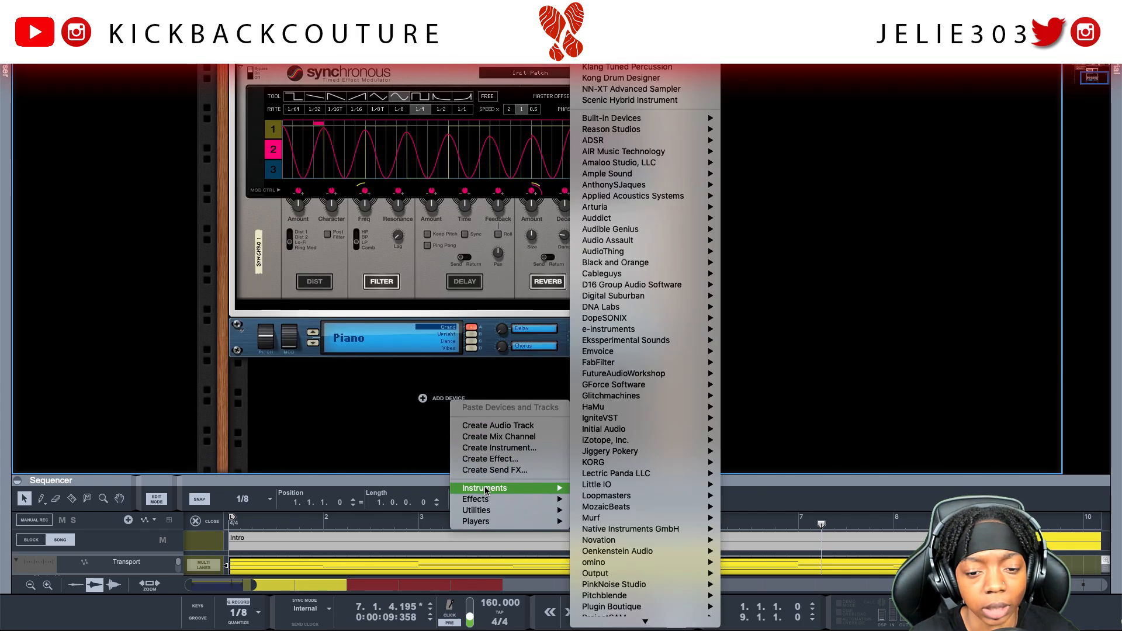
mouse_move(608, 242)
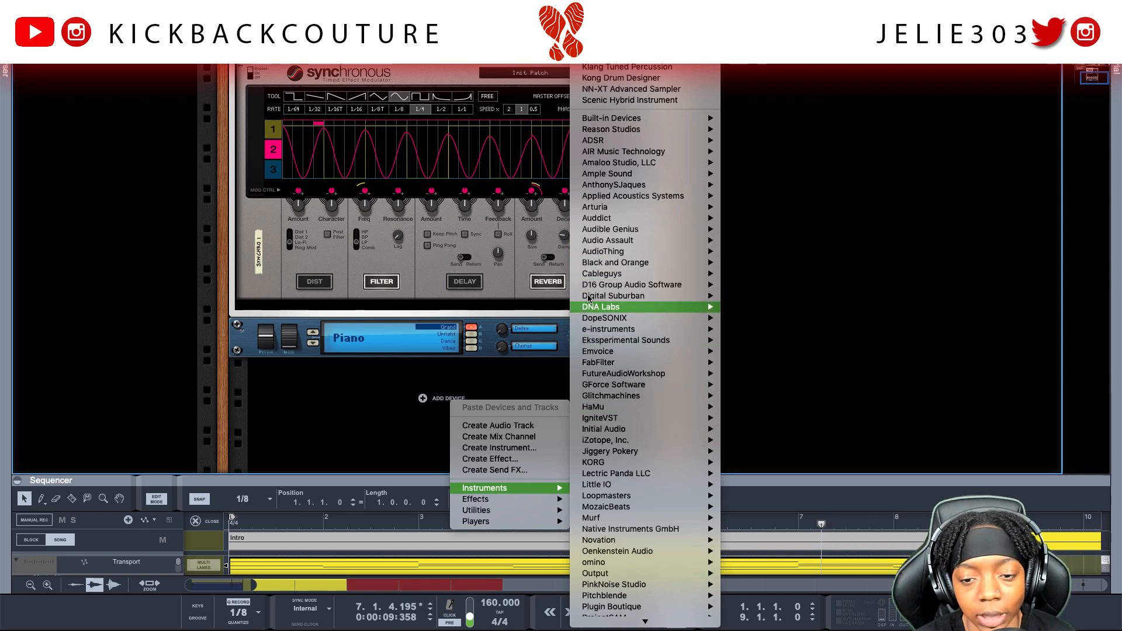
mouse_move(526, 488)
scroll(602, 482, "down", 5)
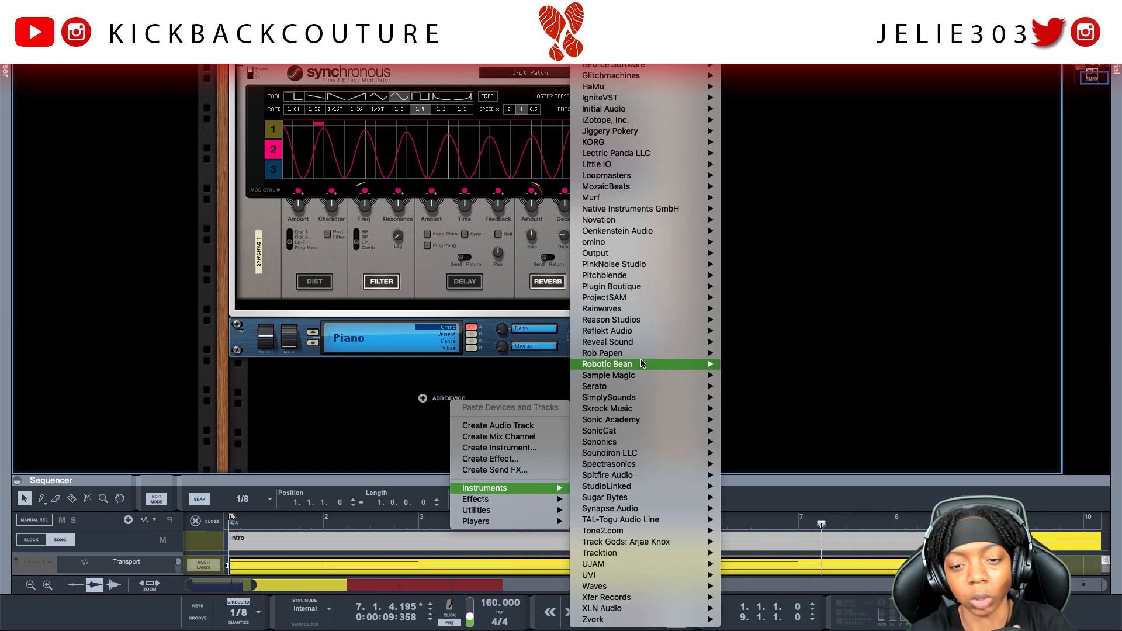
mouse_move(635, 357)
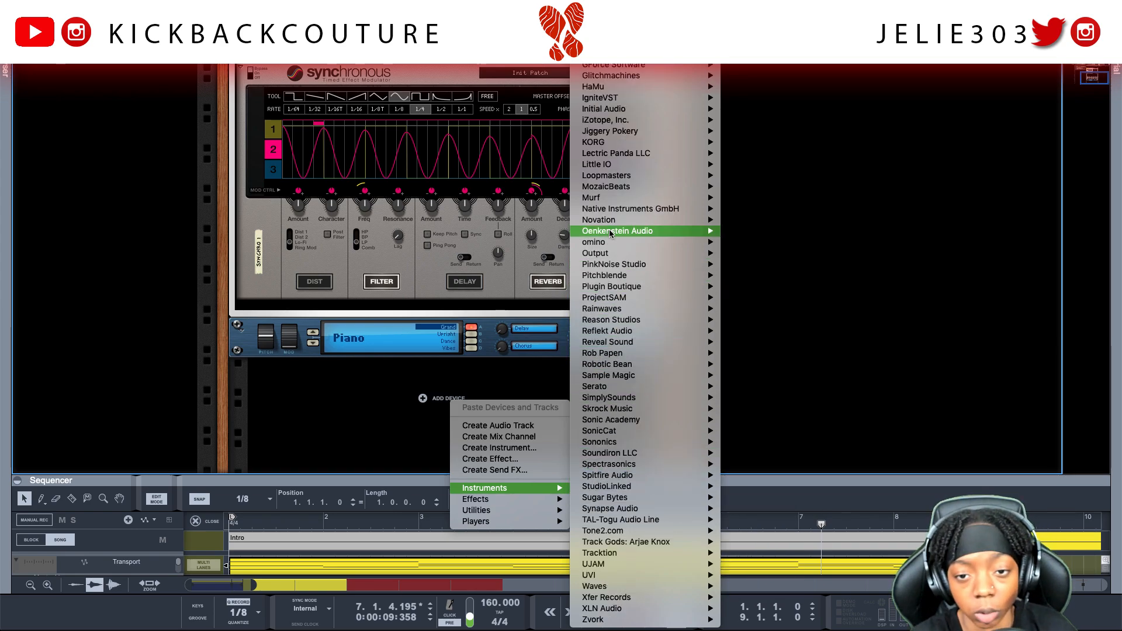
mouse_move(618, 201)
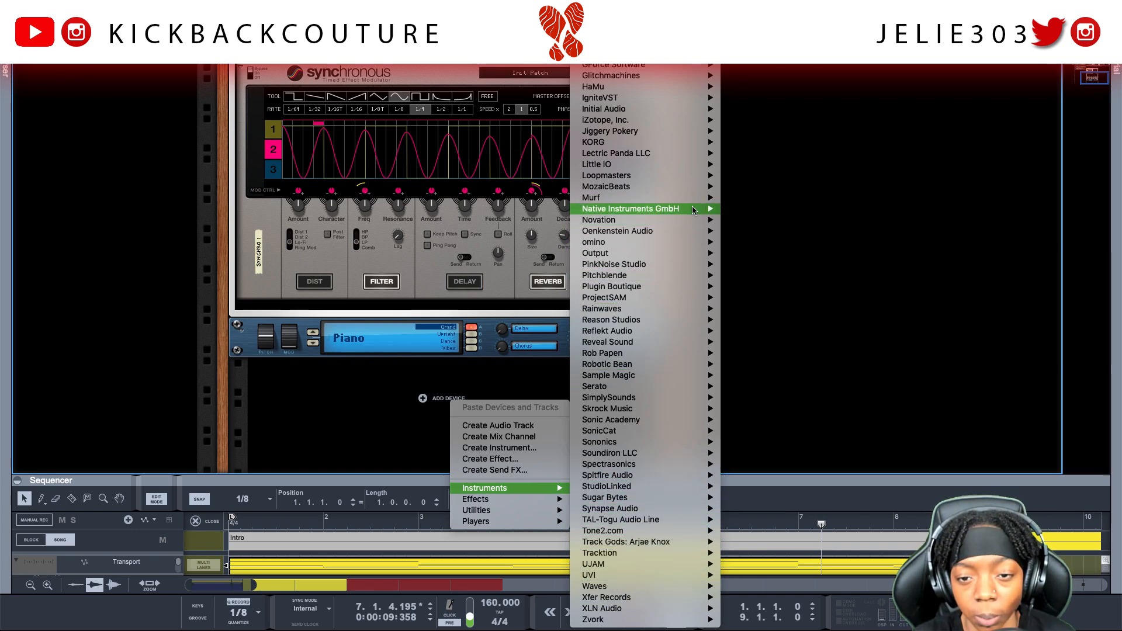
mouse_move(704, 210)
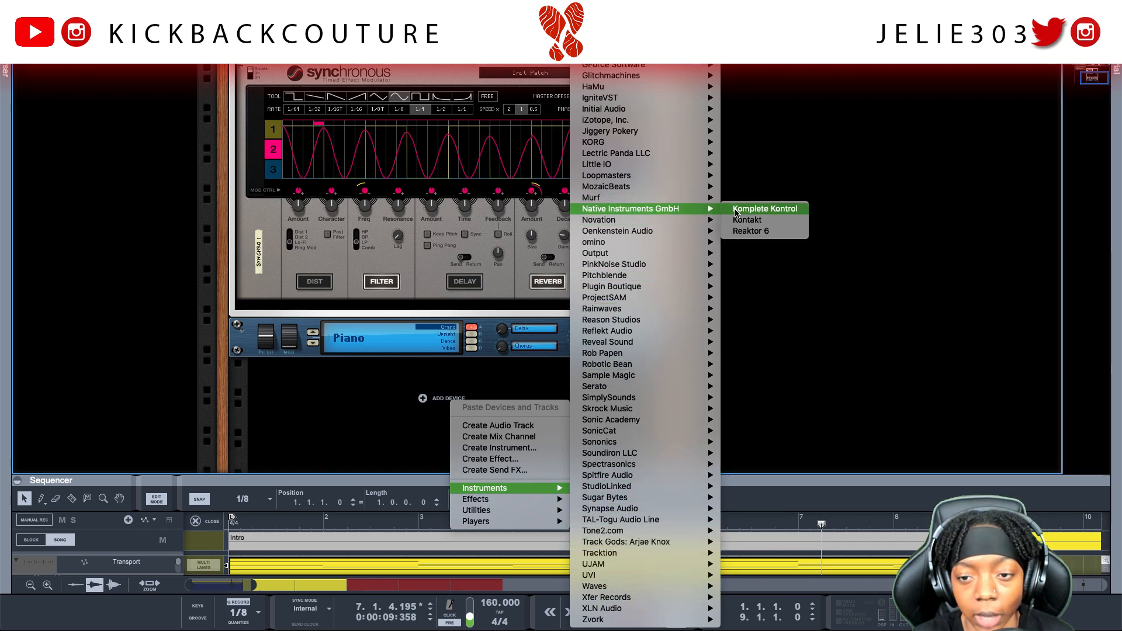
left_click(772, 220)
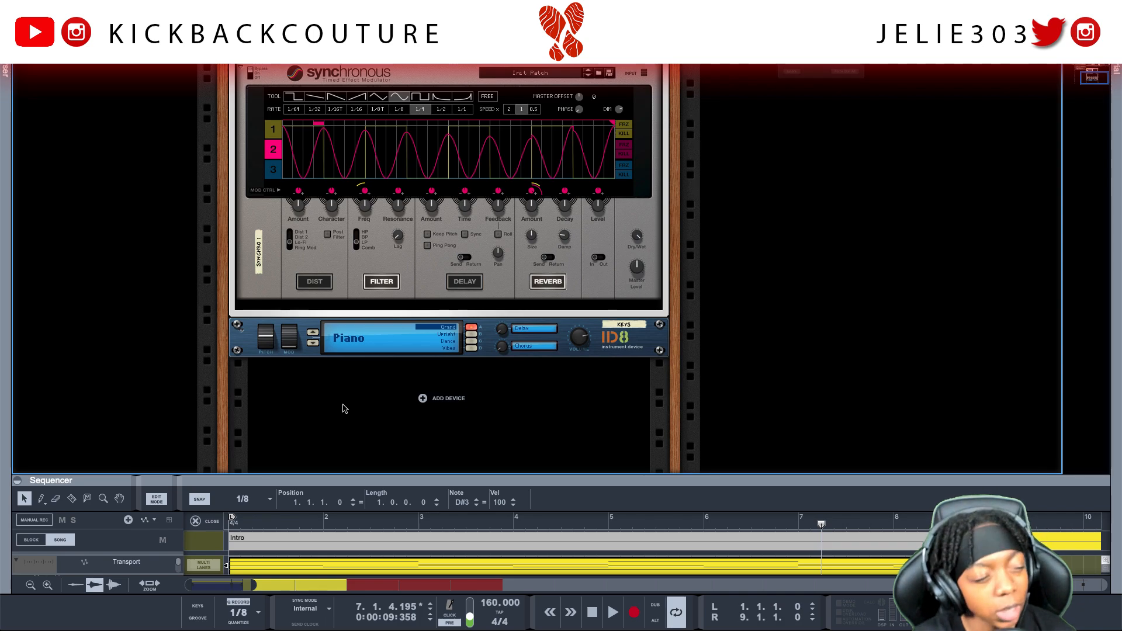
Open Kontakt and load the EXHALE - (Legacy).nki instrument from the EXHALE library.
scroll(338, 411, "down", 1)
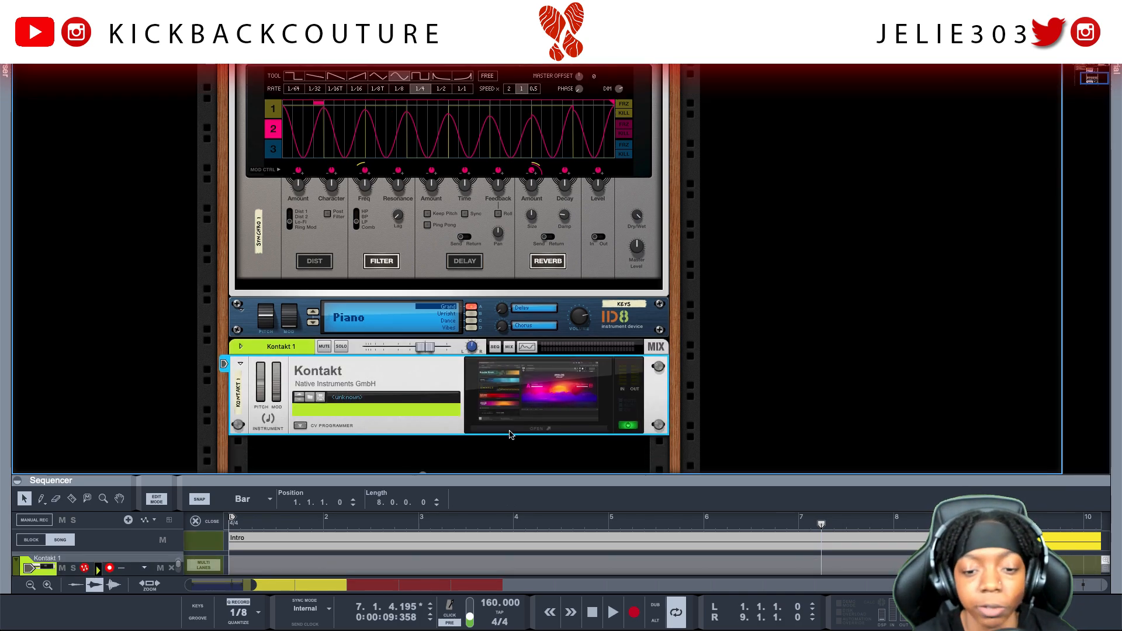
left_click(532, 432)
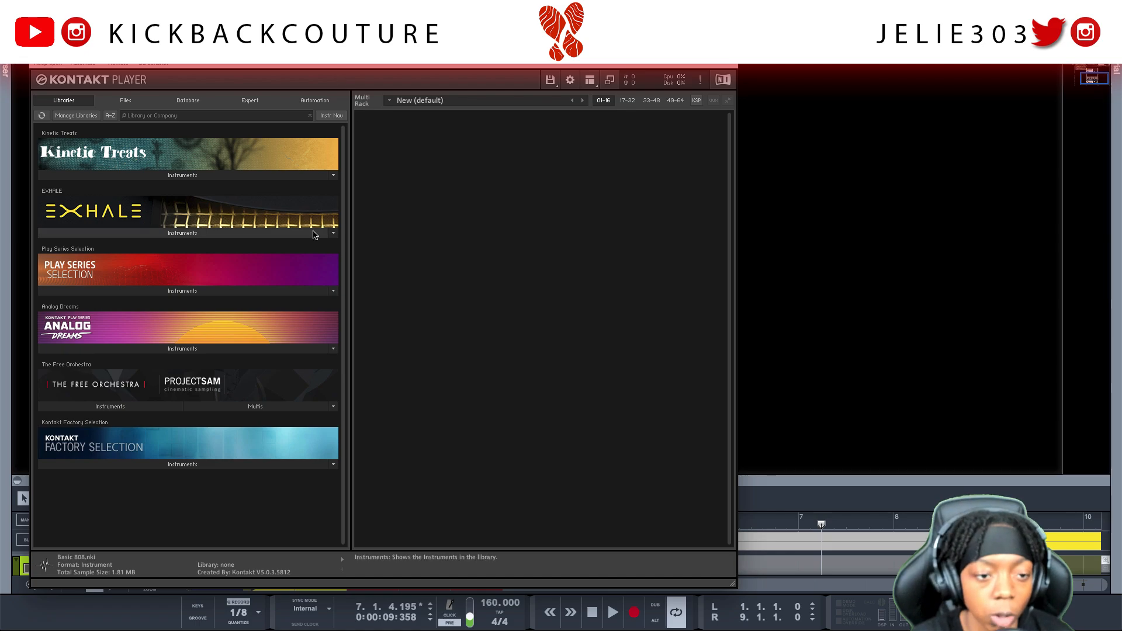
left_click(182, 233)
double_click(107, 249)
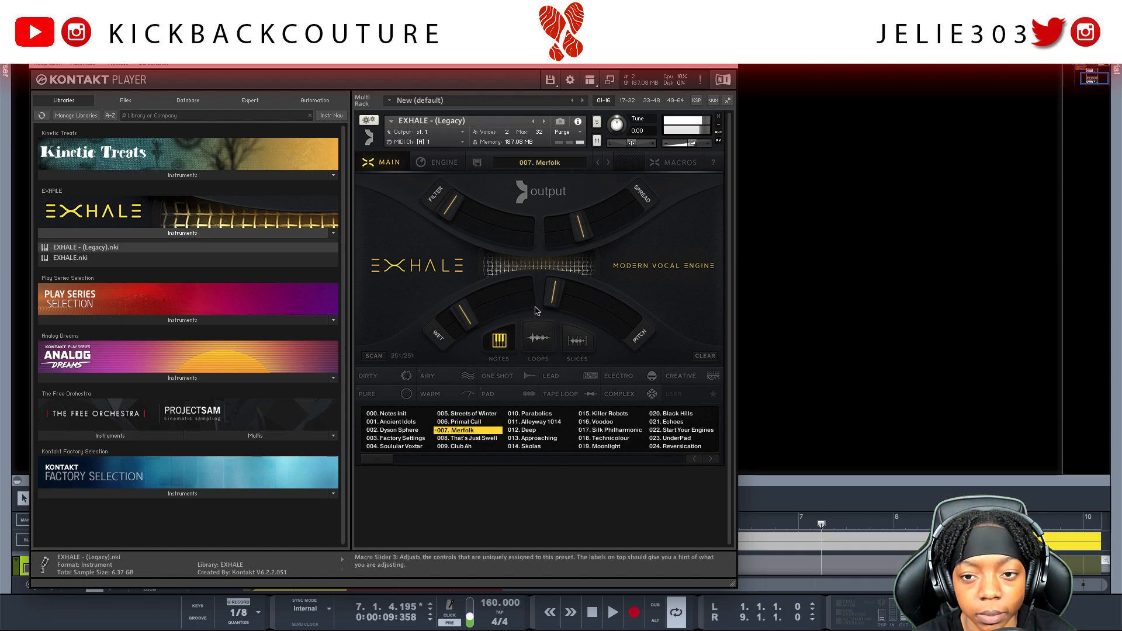
Switch EXHALE to Loops mode and set its key to E♭ minor.
left_click(538, 339)
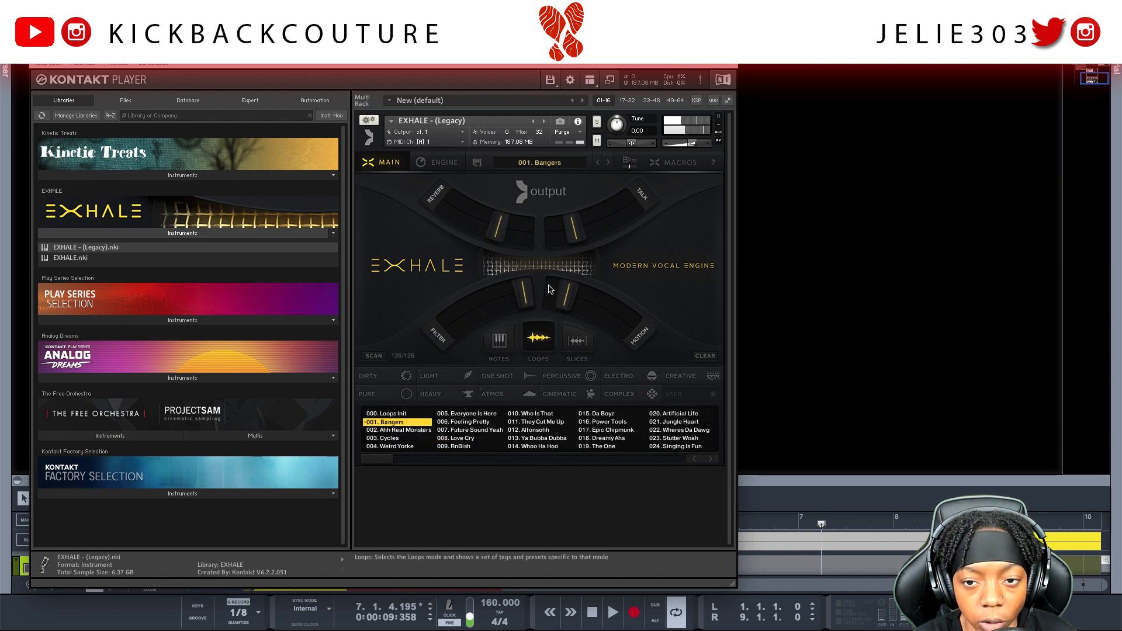
left_click(631, 166)
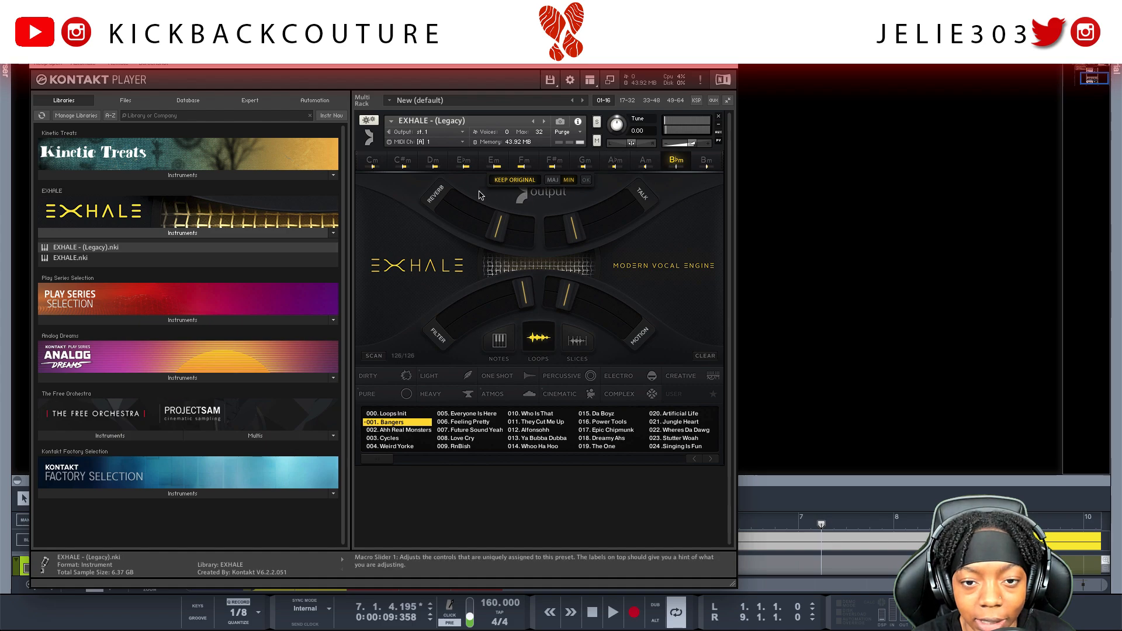
left_click(465, 162)
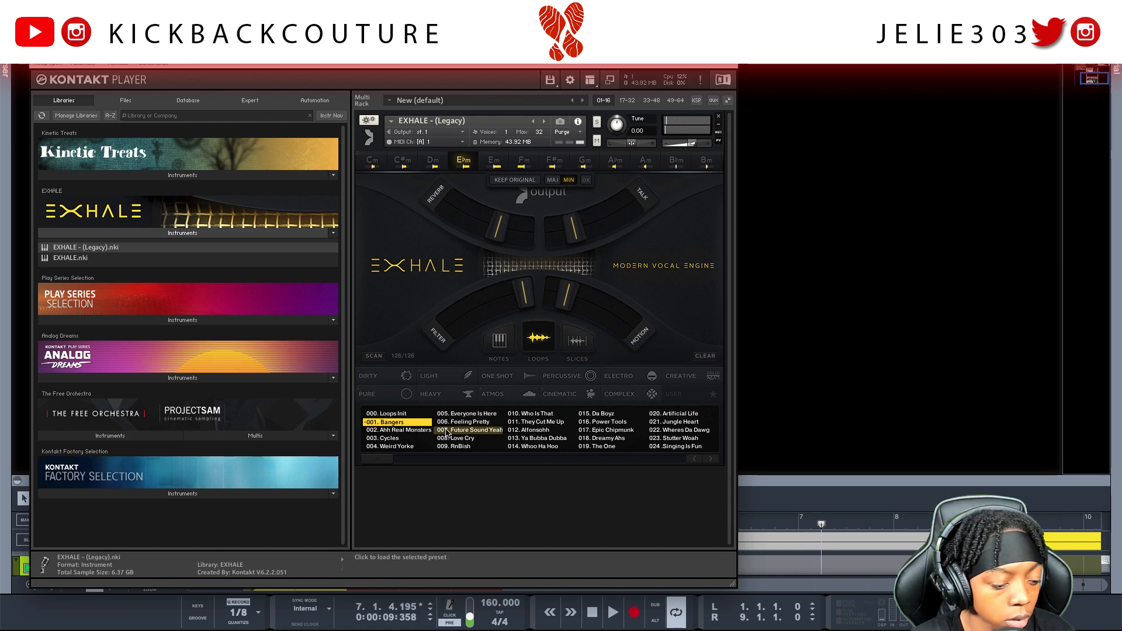
Audition EXHALE loop presets, including Cycles, The One, Da Boyz, Epic Chipmunk, Wheres Da Dawg and Jungle Heart.
left_click(412, 439)
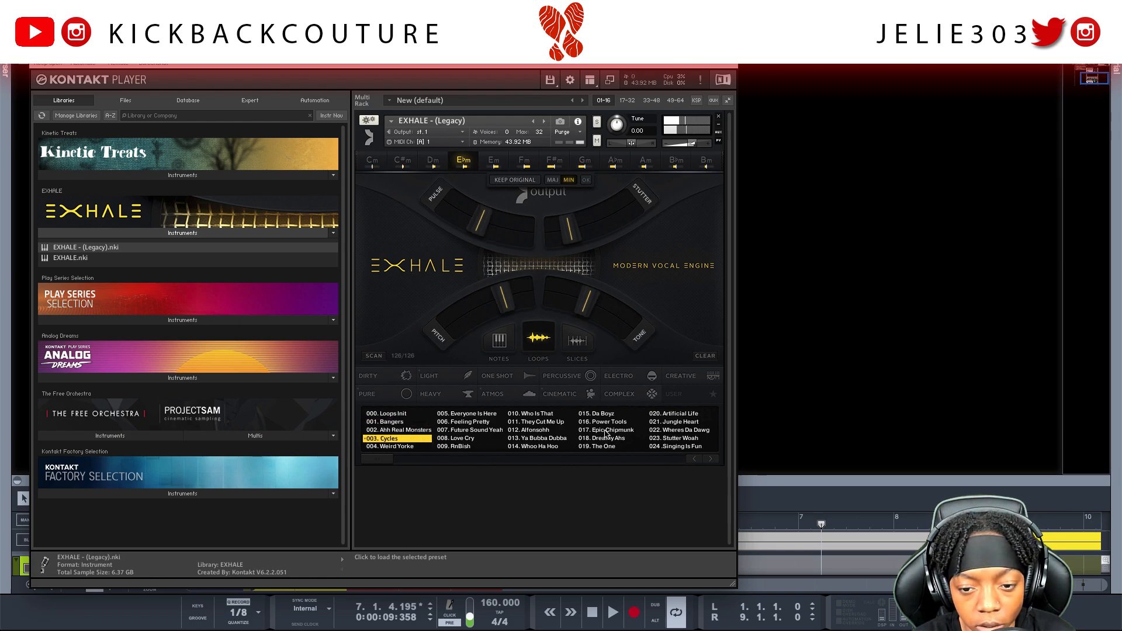
left_click(619, 447)
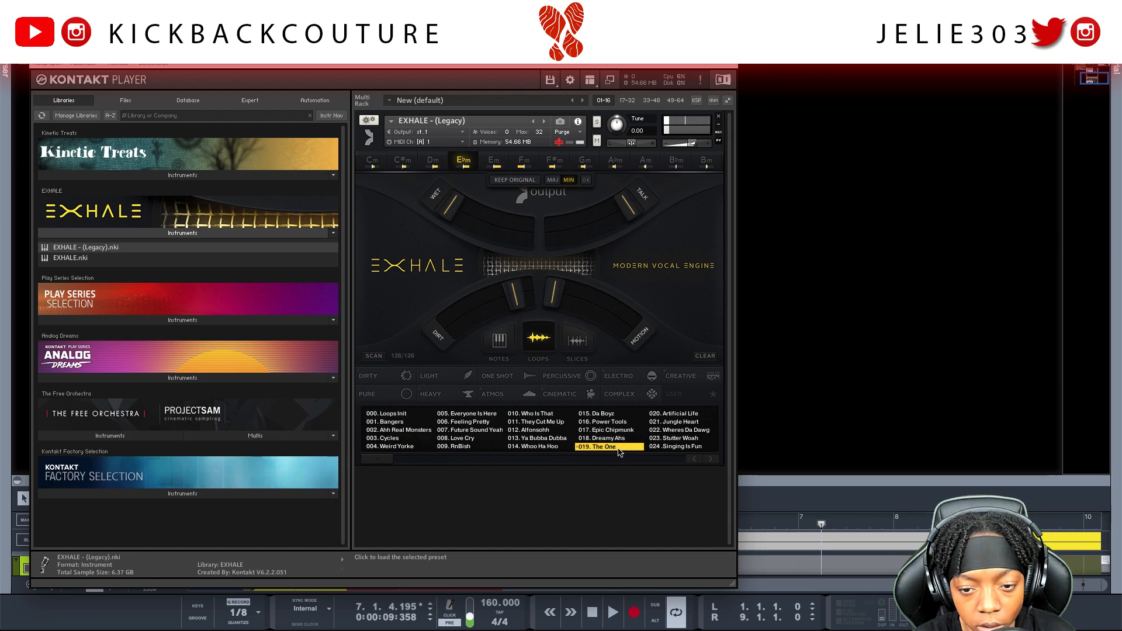
left_click(612, 415)
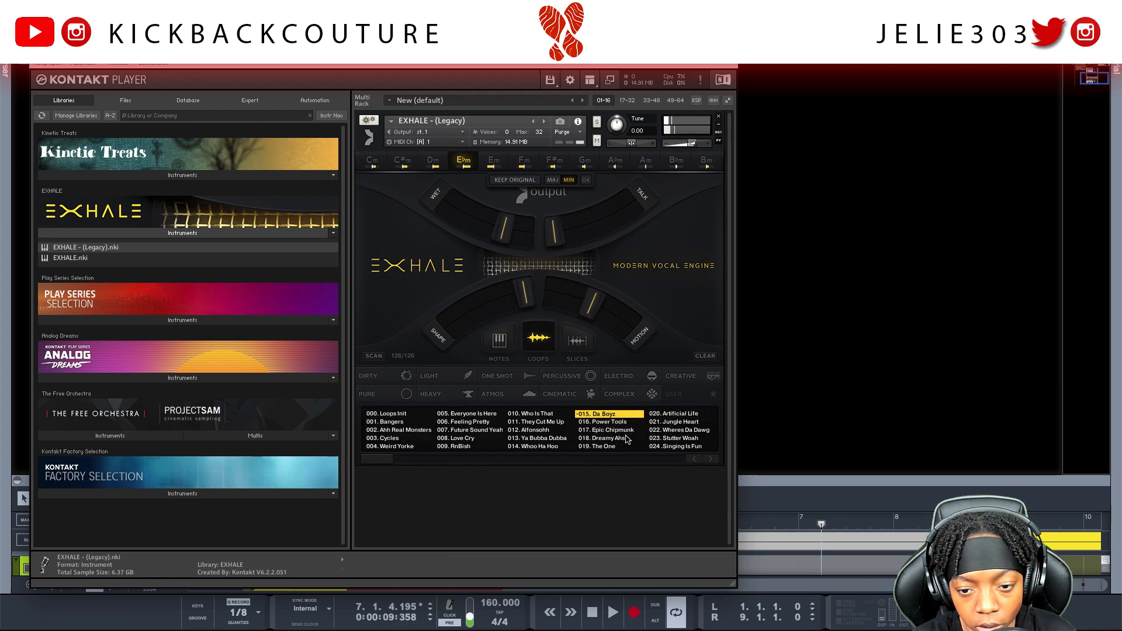
left_click(617, 431)
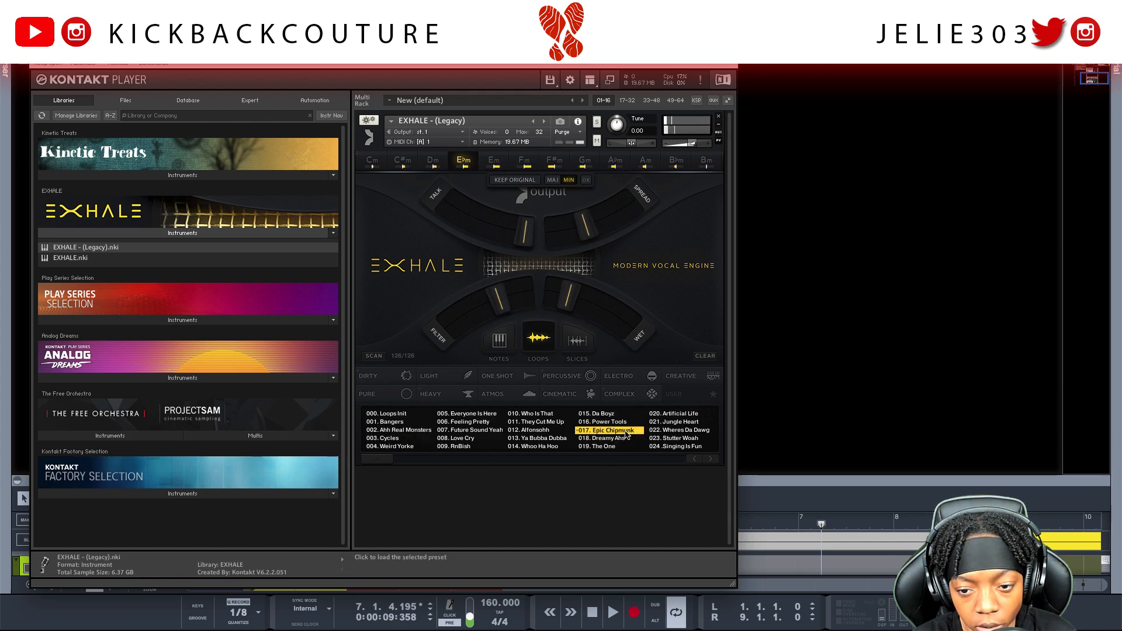
left_click(686, 440)
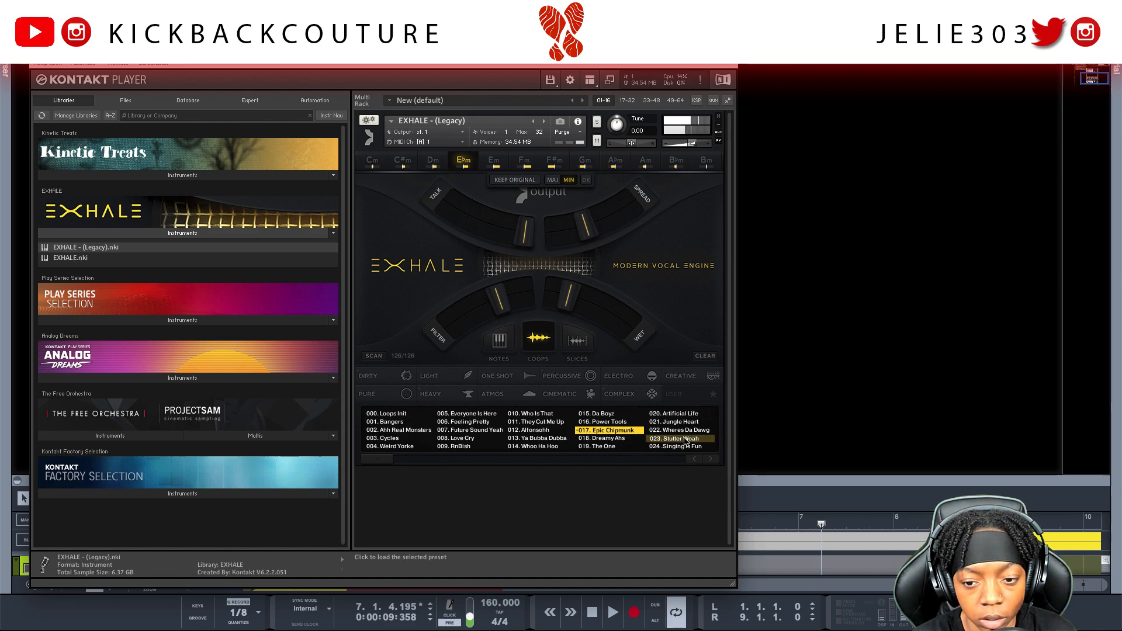
left_click(683, 431)
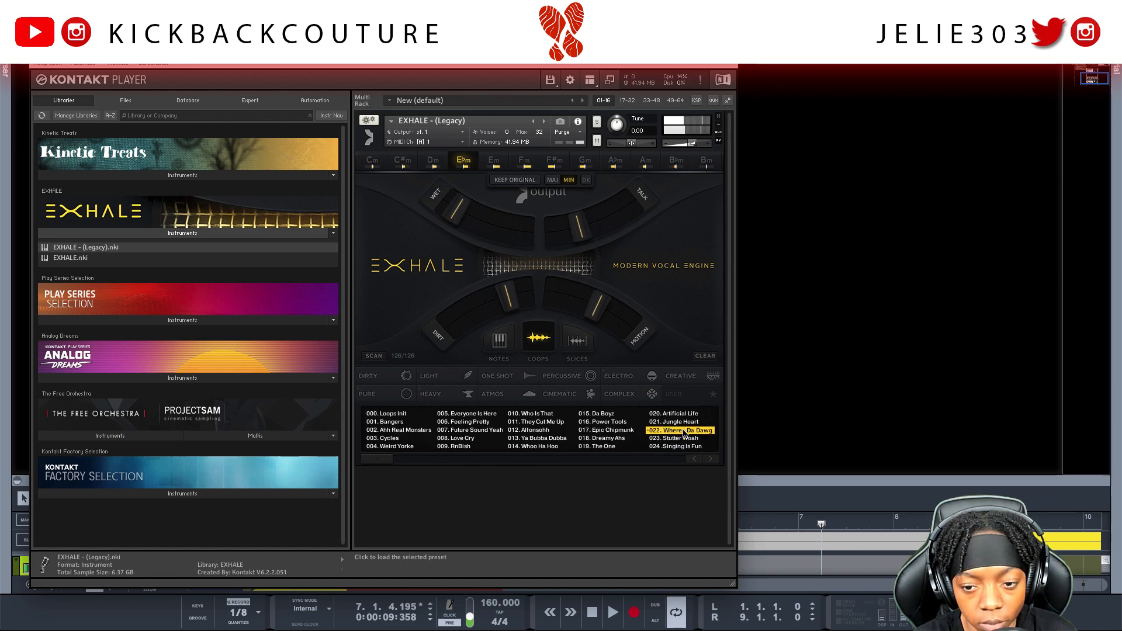
left_click(680, 422)
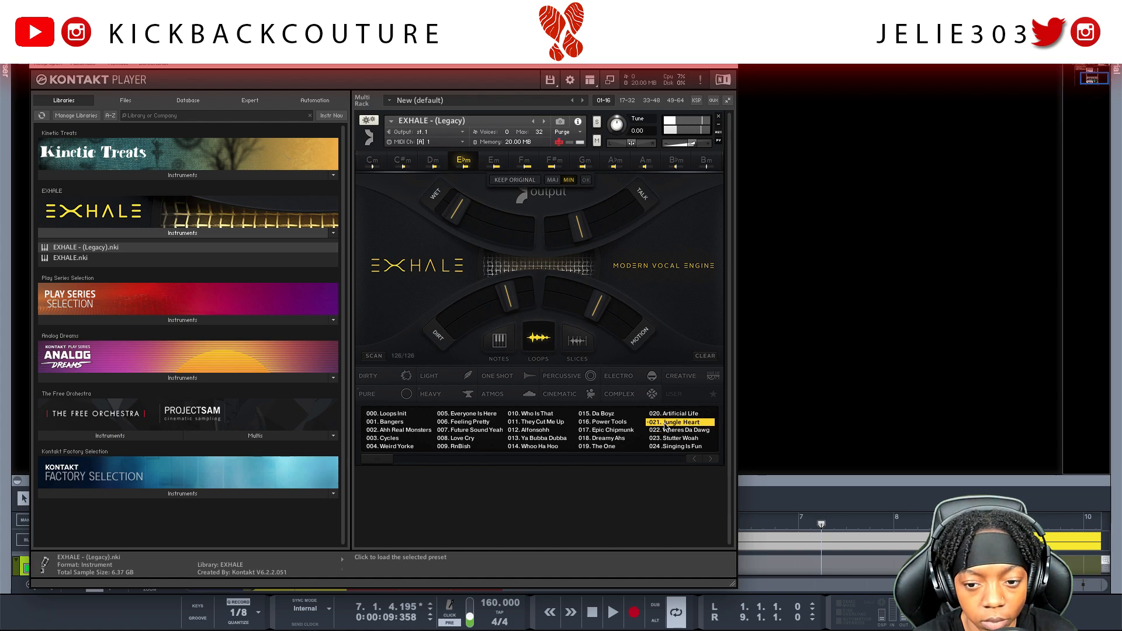
Close the Kontakt window and delete the EXHALE channel with its Kontakt device from the rack.
left_click(36, 39)
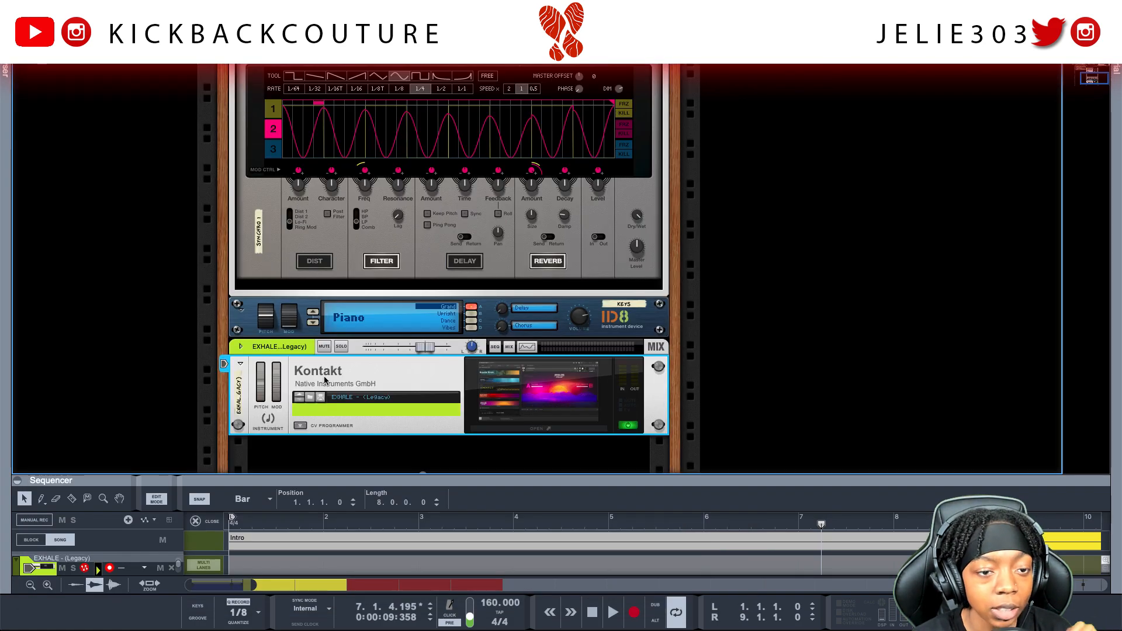
left_click(292, 349)
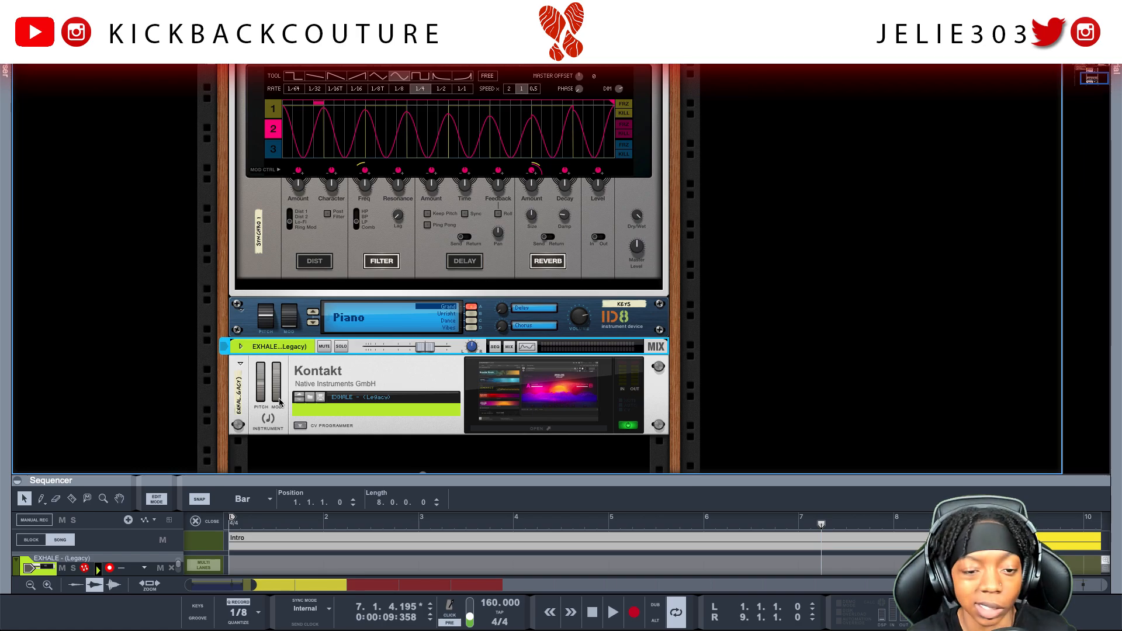
key("Delete")
key("Return")
Find the Hi Hat NN-XT sampler in the rack and unfold its remote editor.
scroll(226, 316, "left", 10)
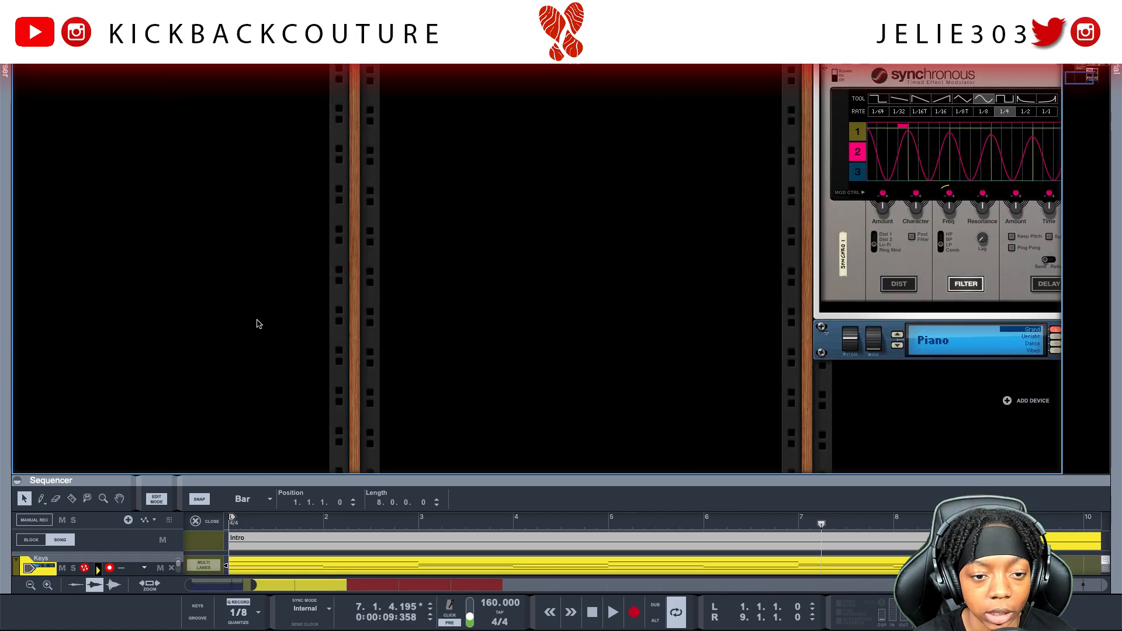
scroll(258, 324, "up", 15)
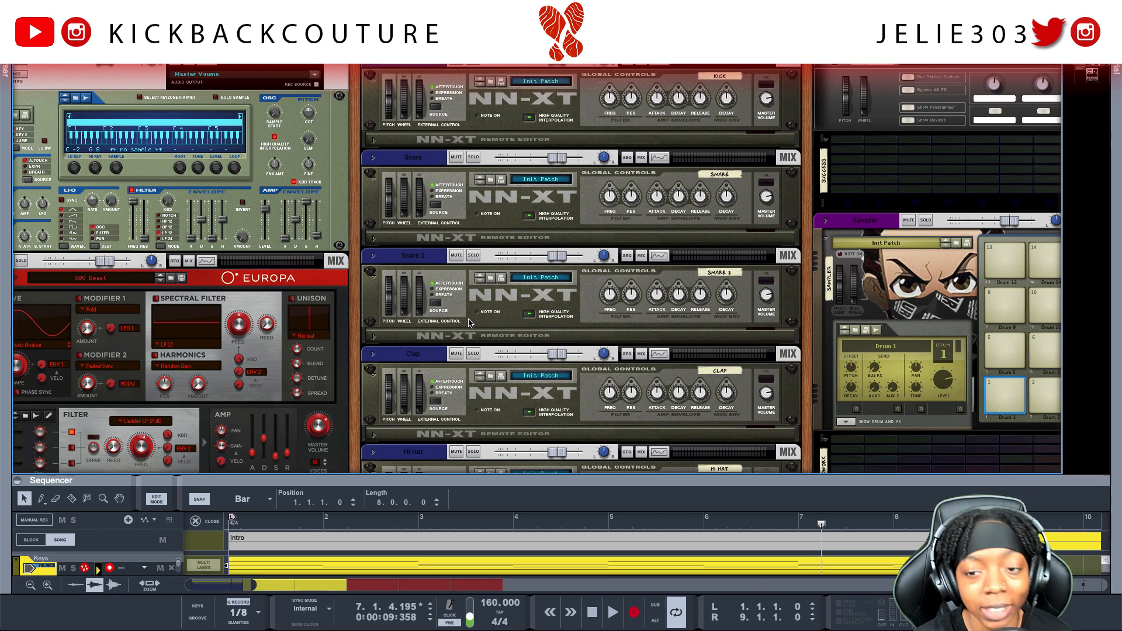
scroll(453, 348, "down", 4)
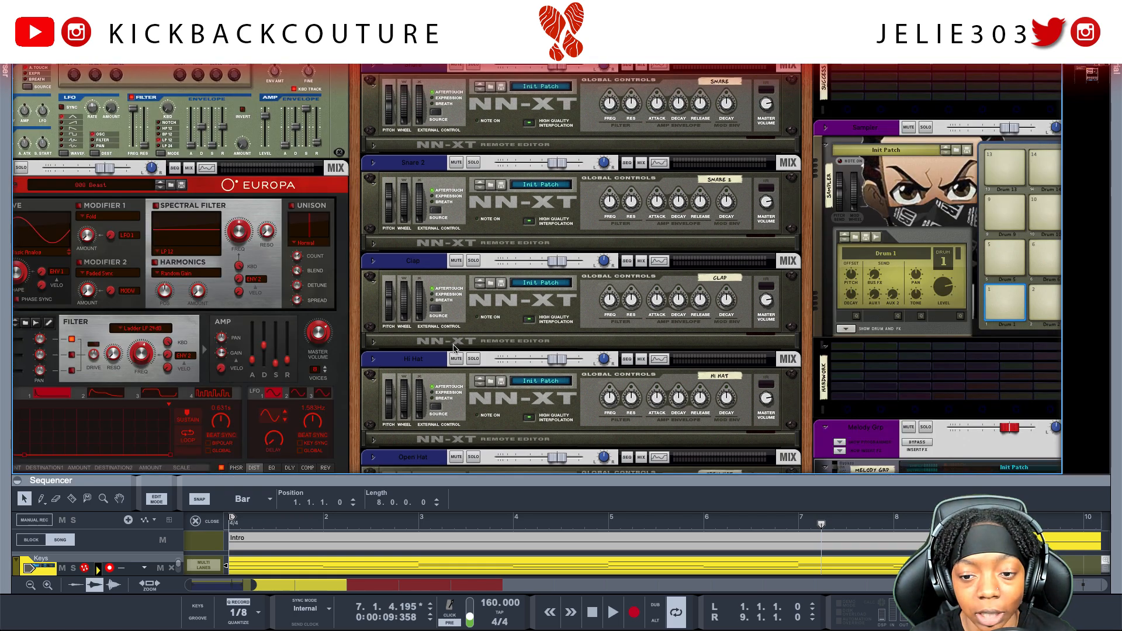
scroll(454, 349, "down", 3)
left_click(370, 355)
left_click(374, 355)
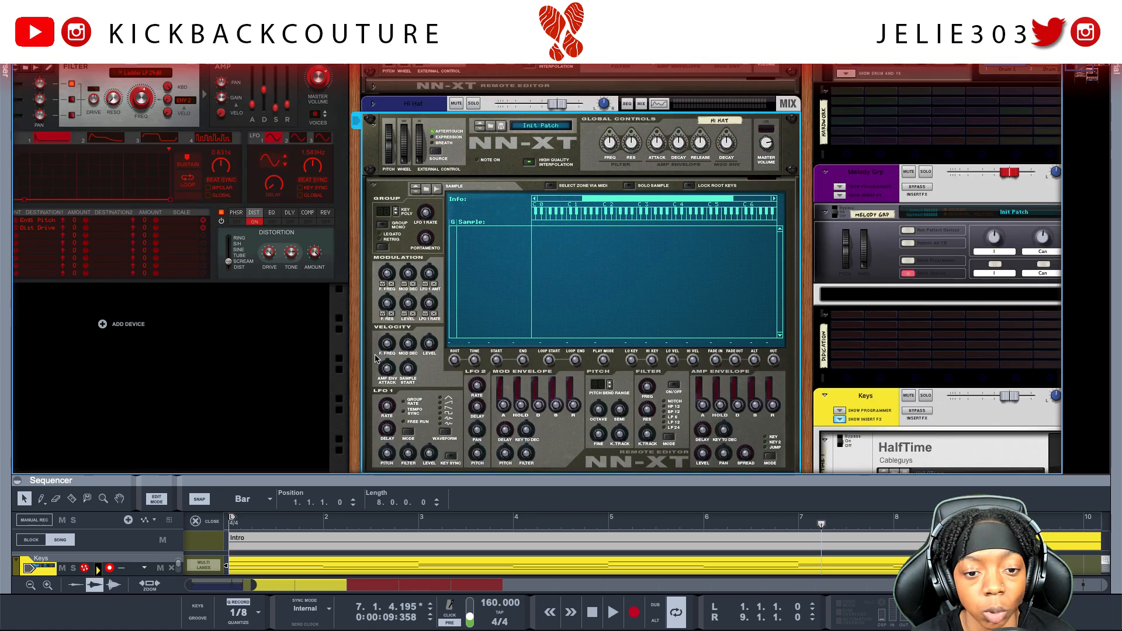
Load Drilla Hi Hat.wav from the Hats folder of [KC] Drill Gang into the Hi Hat NN-XT.
left_click(5, 418)
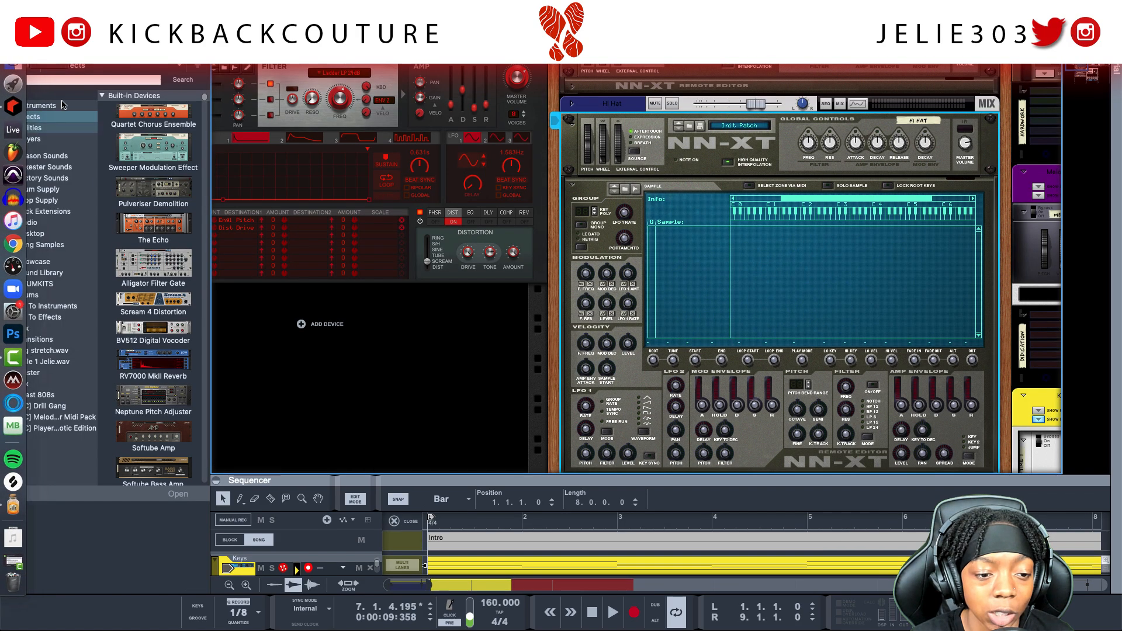
left_click(48, 406)
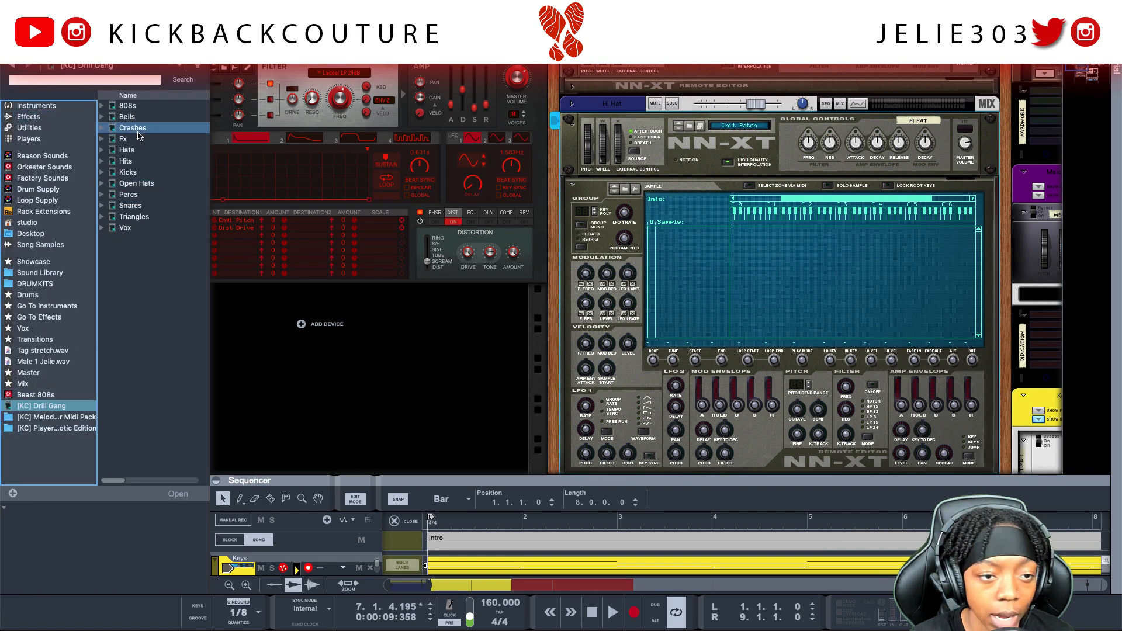
left_click(102, 151)
left_click(102, 150)
left_click(157, 162)
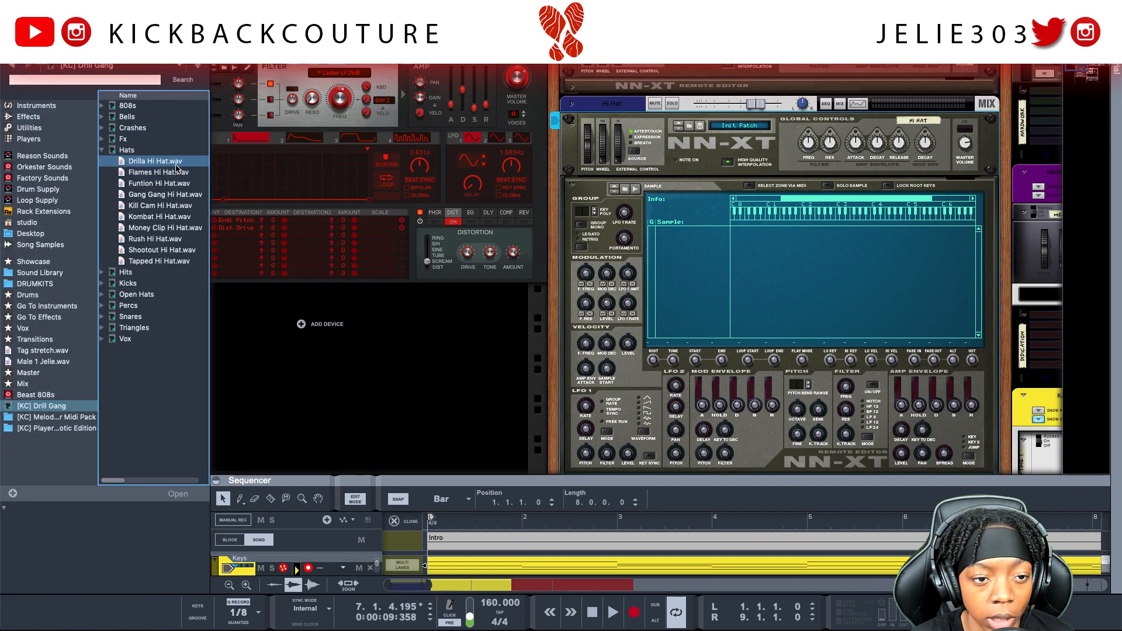
left_click_drag(158, 167, 779, 290)
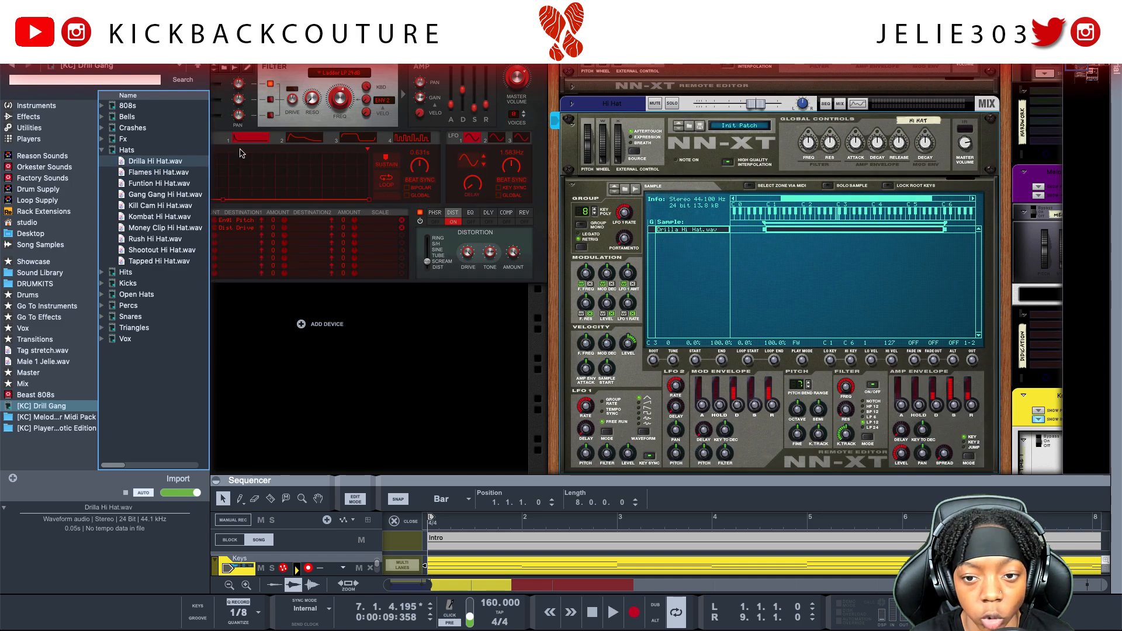
Select the Hi Hat channel's track and enlarge the sequencer to show the full track list.
scroll(225, 135, "right", 3)
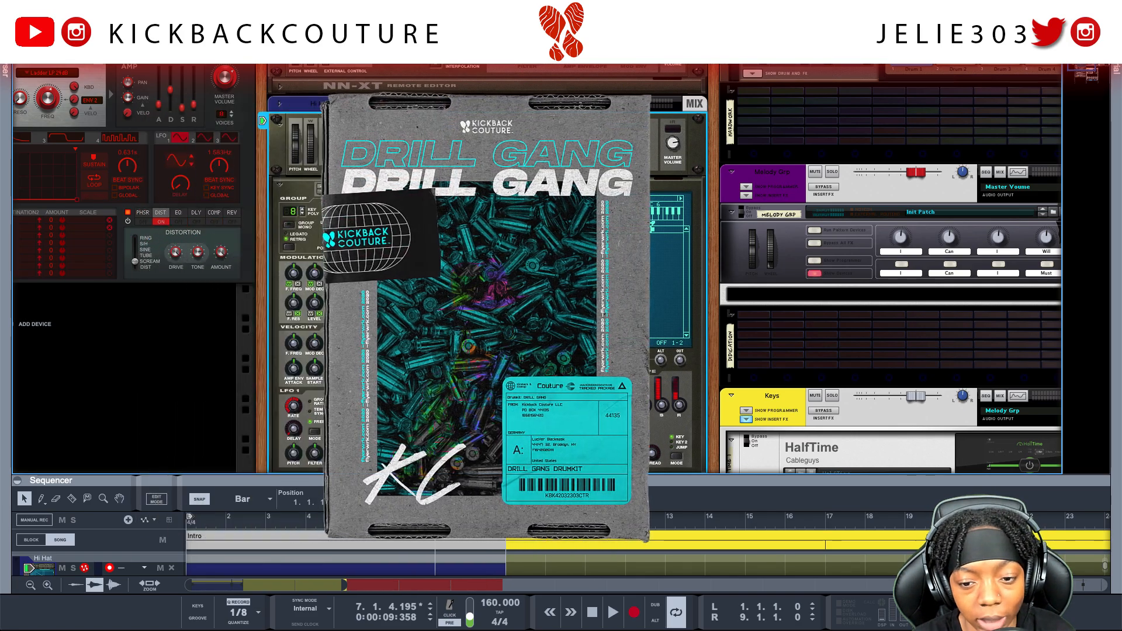
scroll(345, 311, "down", 1)
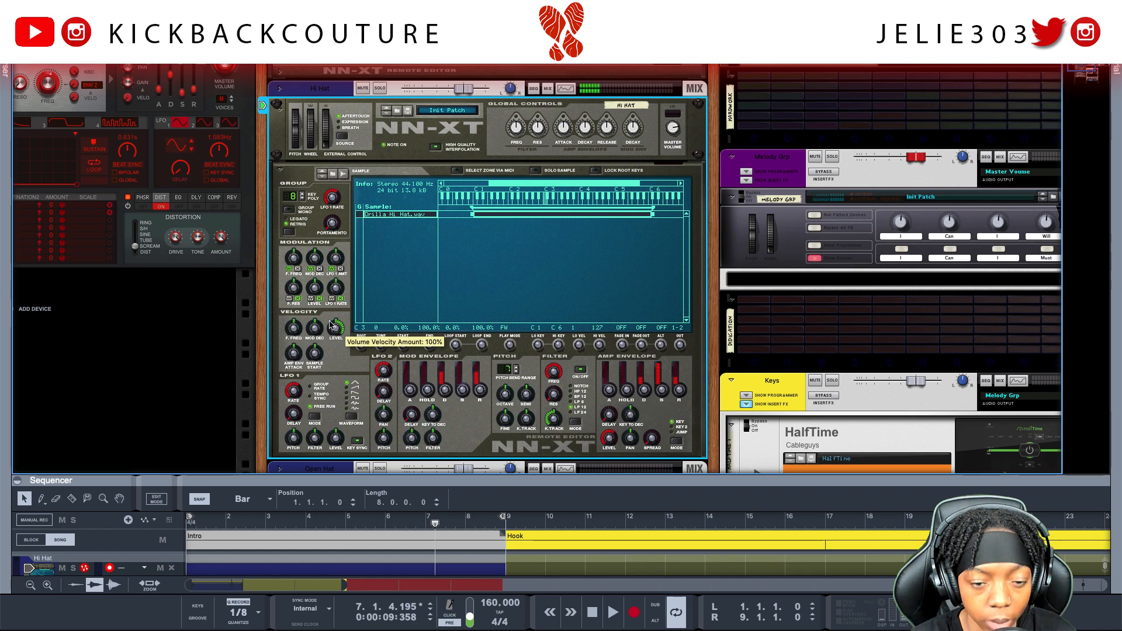
left_click(536, 91)
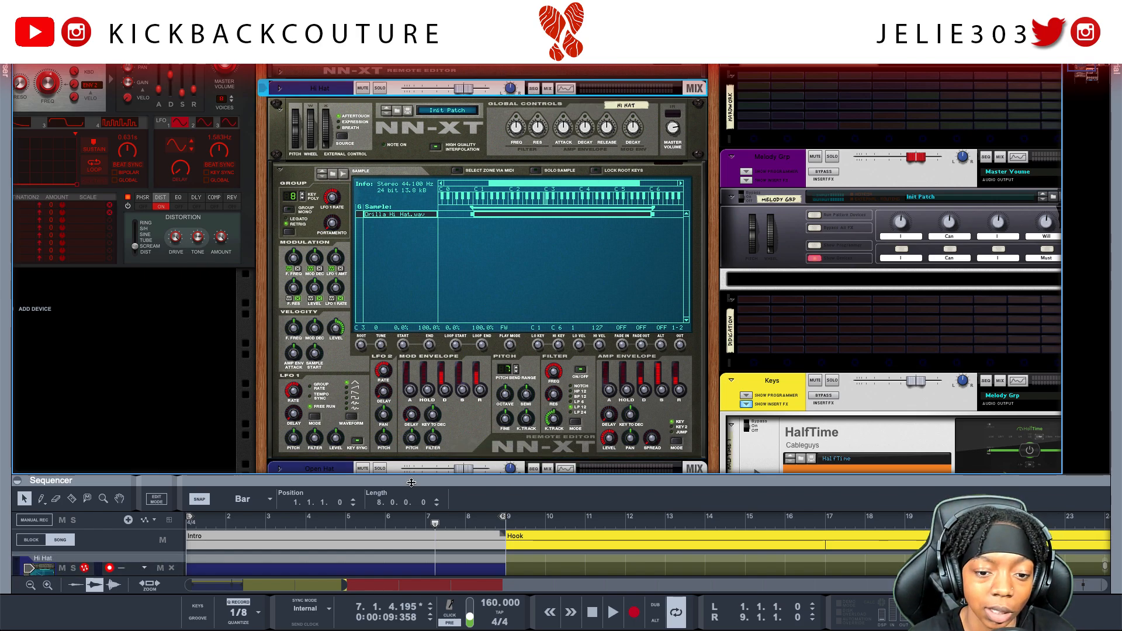
left_click_drag(410, 479, 410, 54)
Open the Hi Hat track's Intro clip for note editing and audition the sample around C3.
left_click(40, 73)
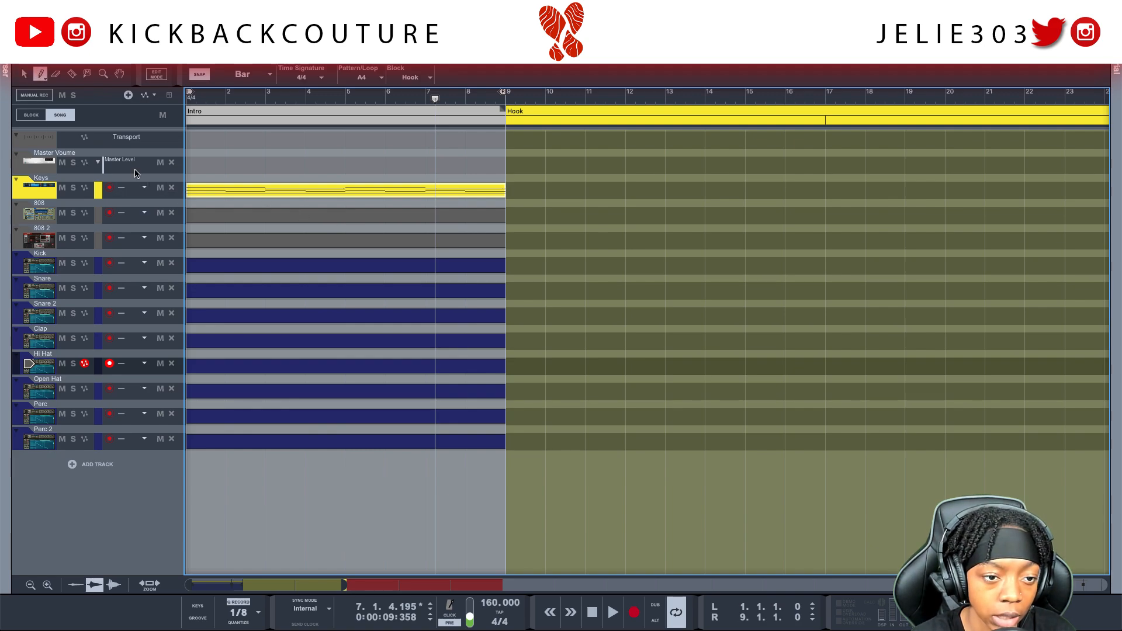
key("q")
double_click(209, 366)
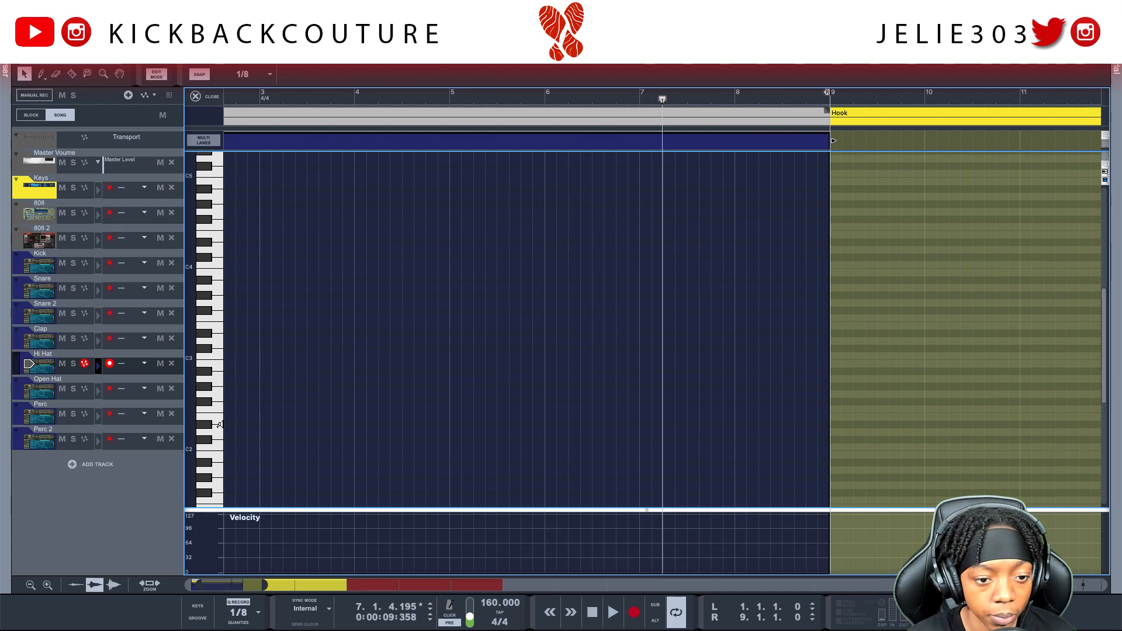
left_click(209, 356)
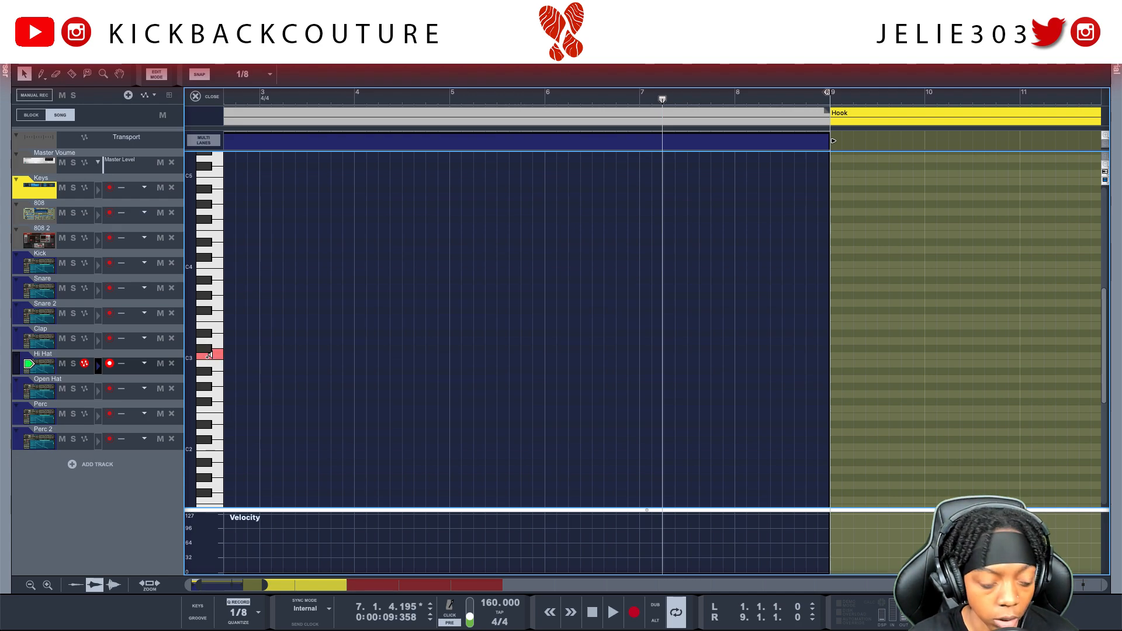
right_click(236, 370)
left_click(287, 243)
scroll(310, 406, "left", 4)
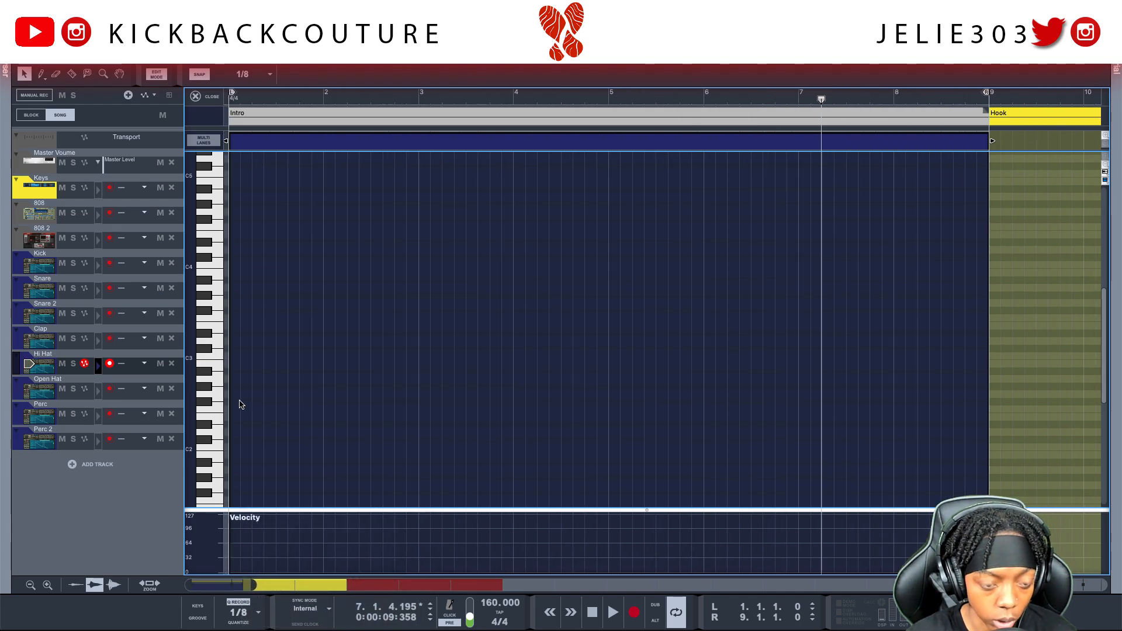
scroll(251, 393, "up", 3)
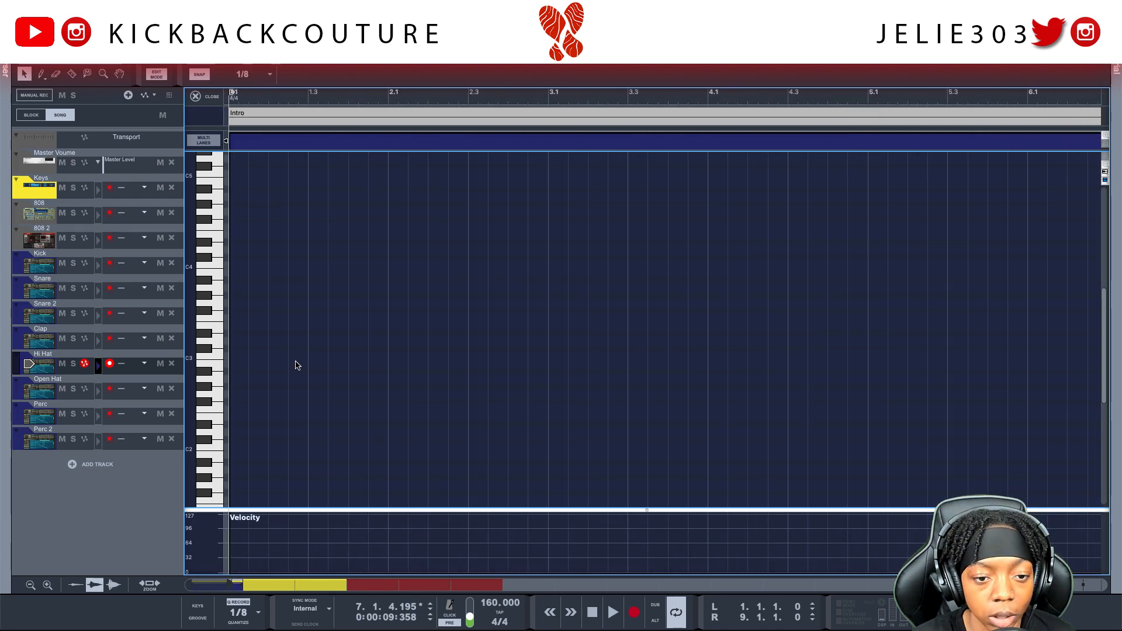
Activate the Pencil tool and set the note editor's snap to Grid (1/32).
left_click(243, 74)
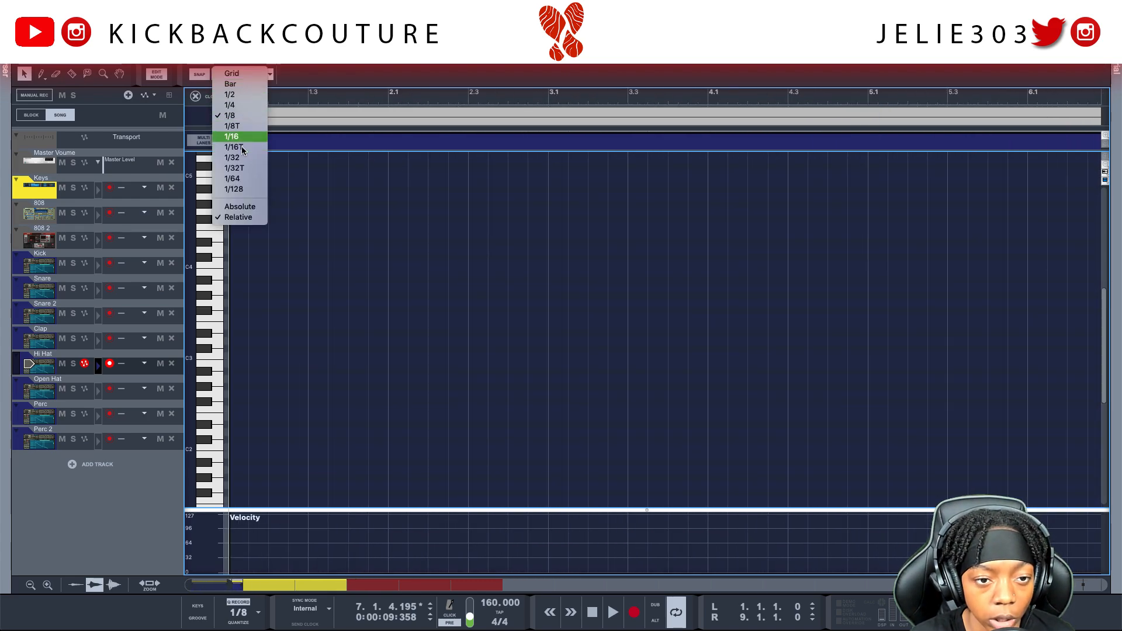
left_click(240, 139)
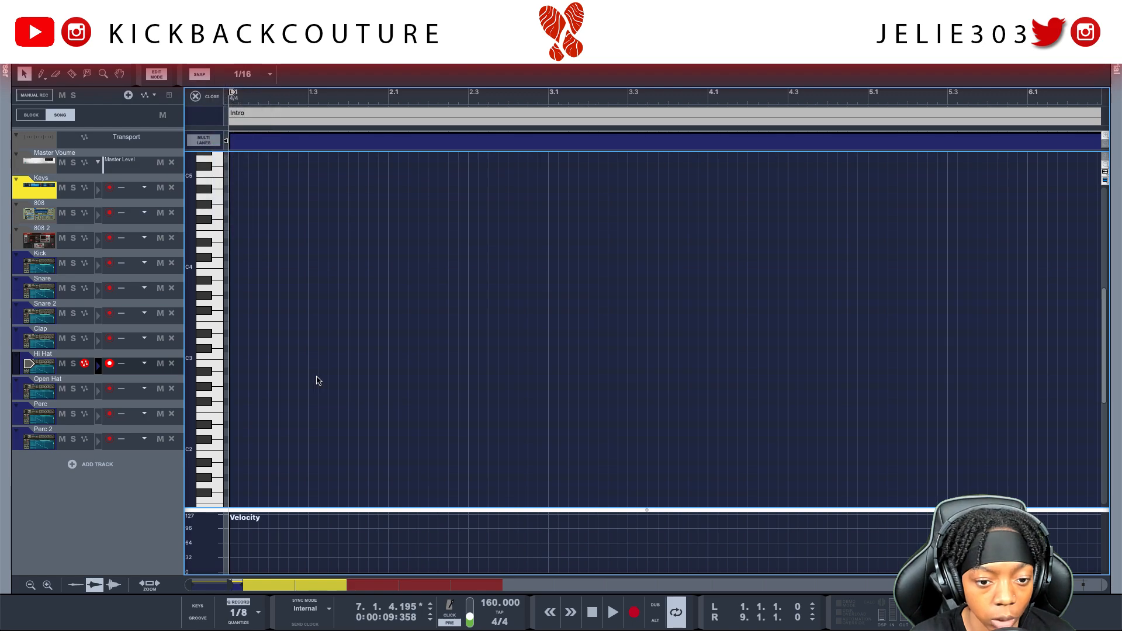
scroll(314, 385, "up", 3)
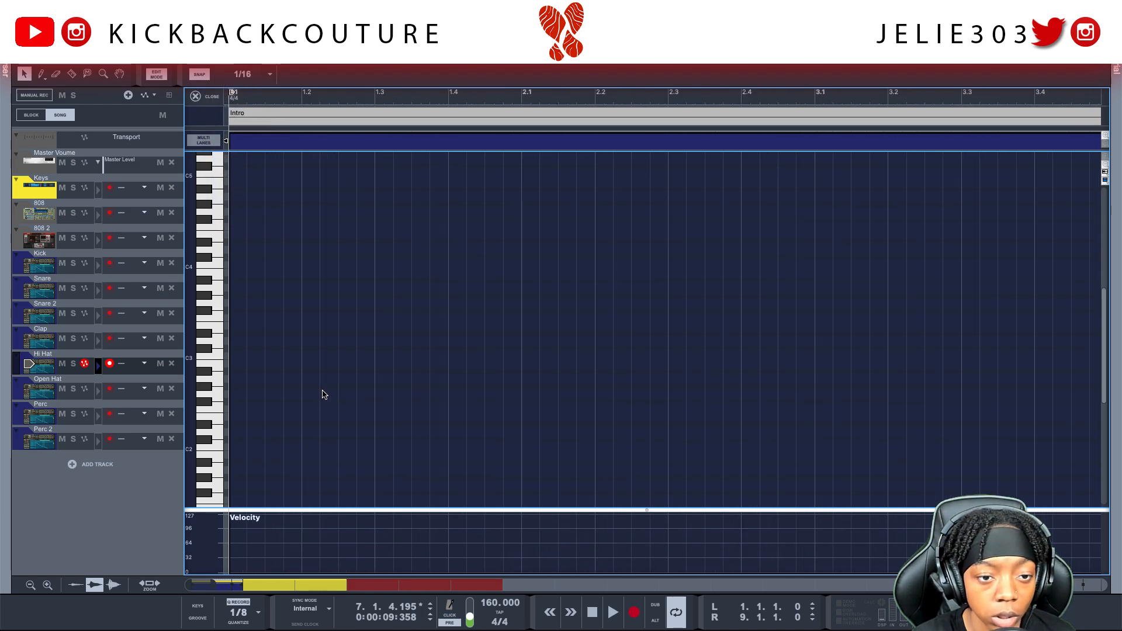
left_click(251, 73)
left_click(386, 308)
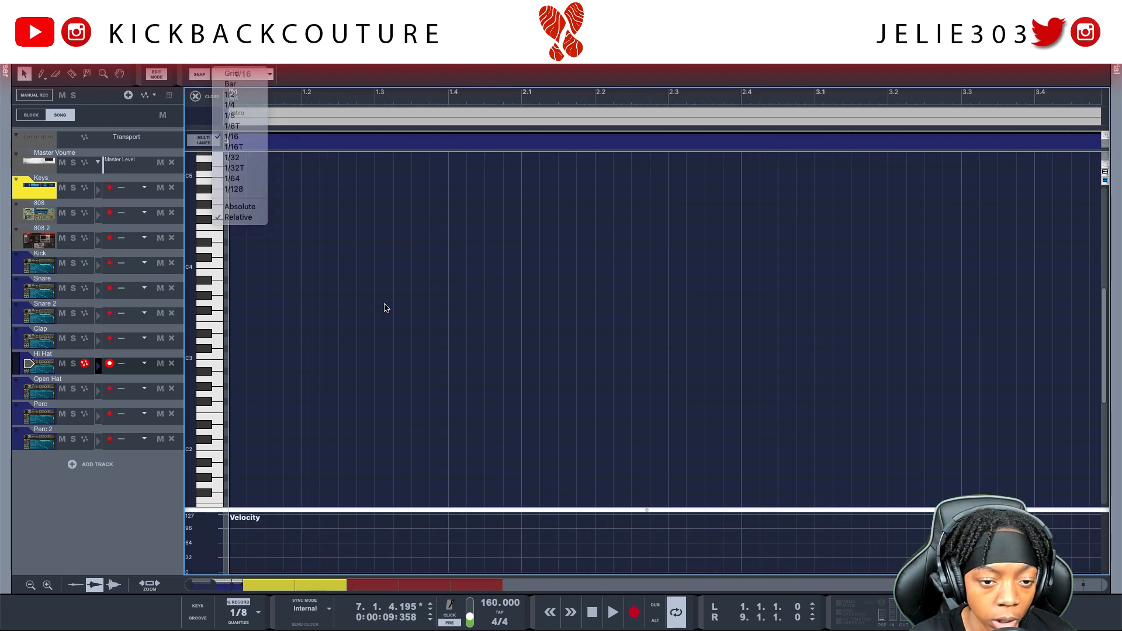
key("w")
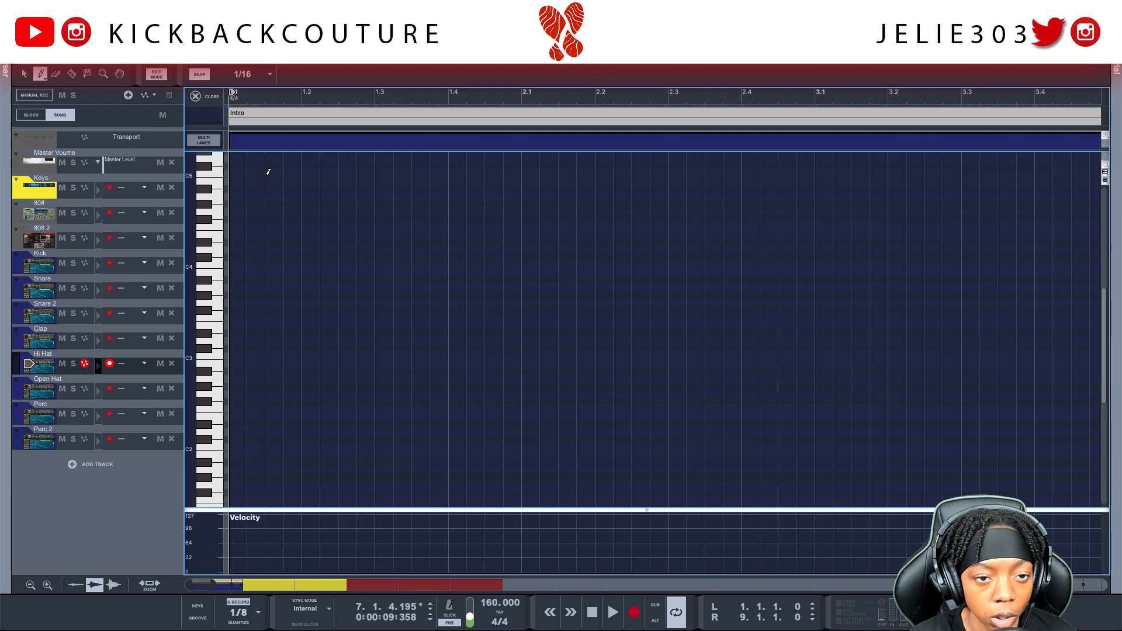
left_click(253, 76)
left_click(234, 157)
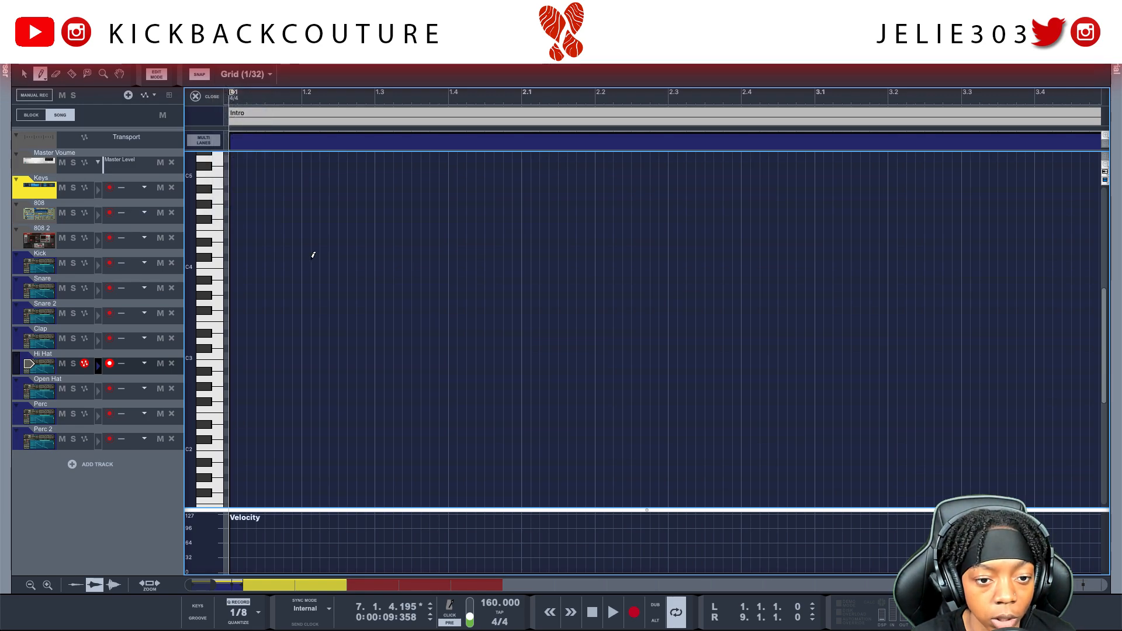
scroll(314, 264, "down", 5)
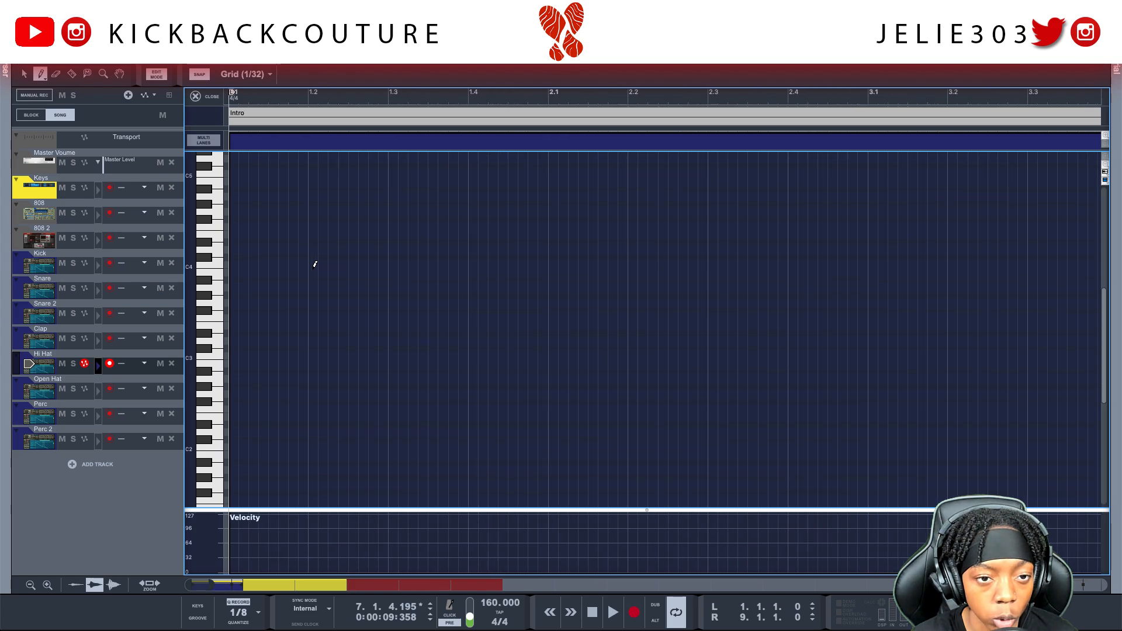
Set snap to Grid (1/16) and draw C3 hi-hat notes in a repeating 3-3-2 rhythm from 1.1.1 through 3.2.3.
left_click(233, 355)
left_click(277, 355)
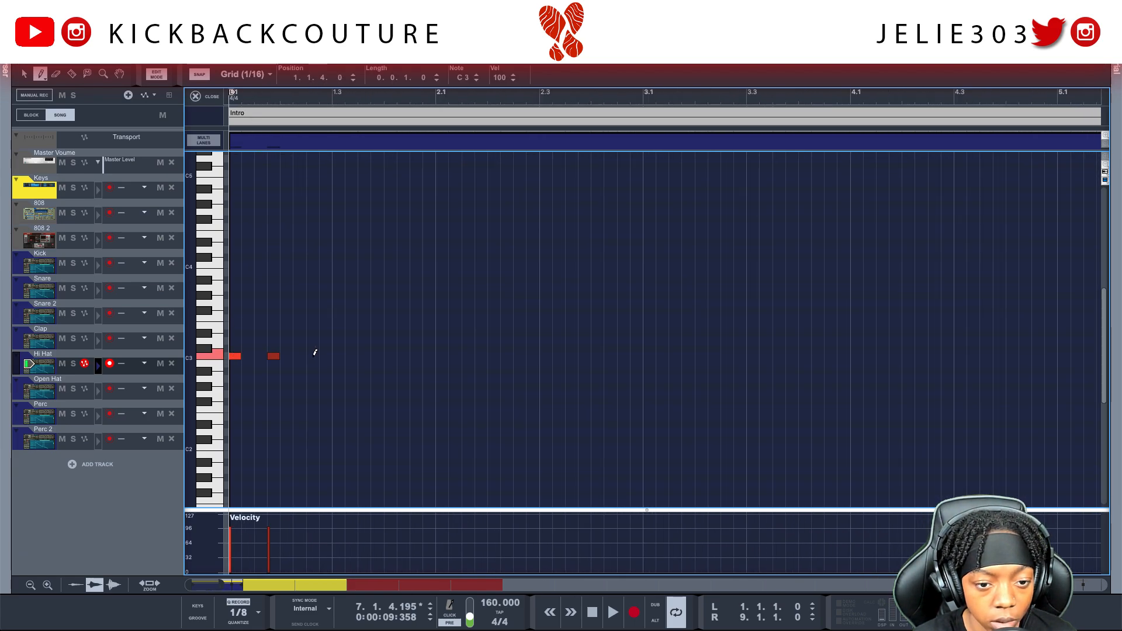
left_click(313, 355)
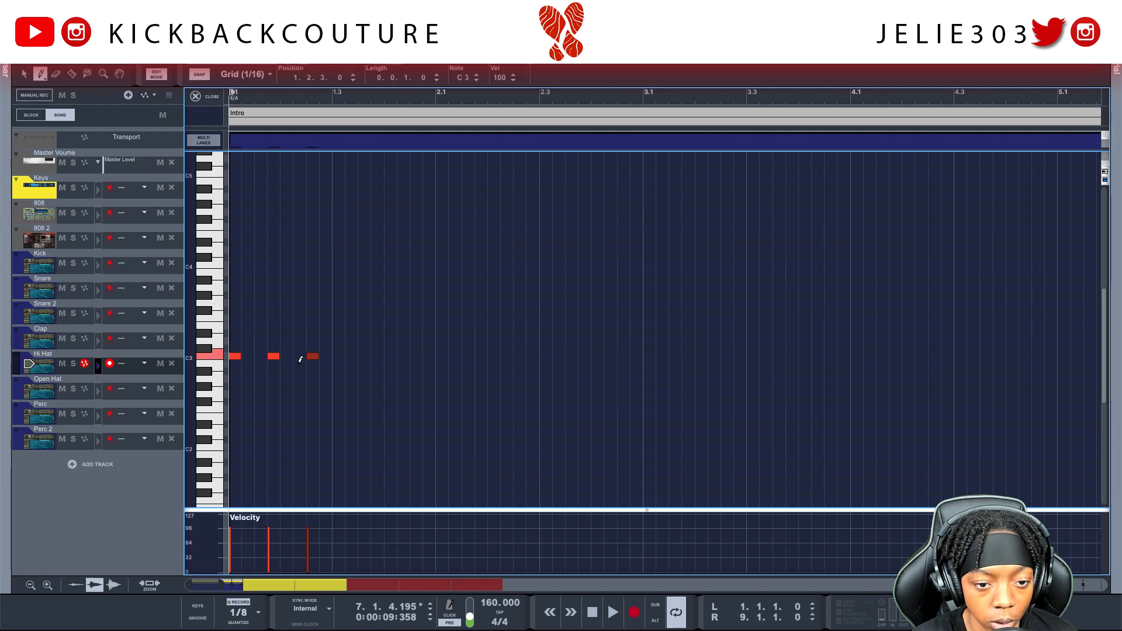
left_click(338, 355)
left_click(377, 355)
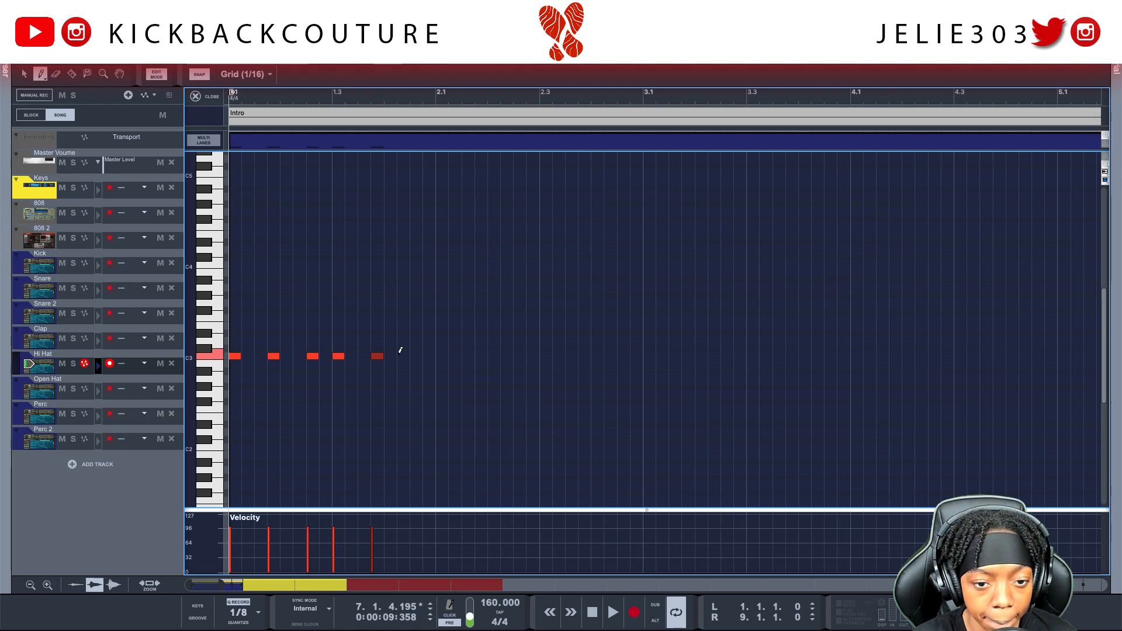
left_click(416, 355)
left_click(442, 355)
left_click(481, 355)
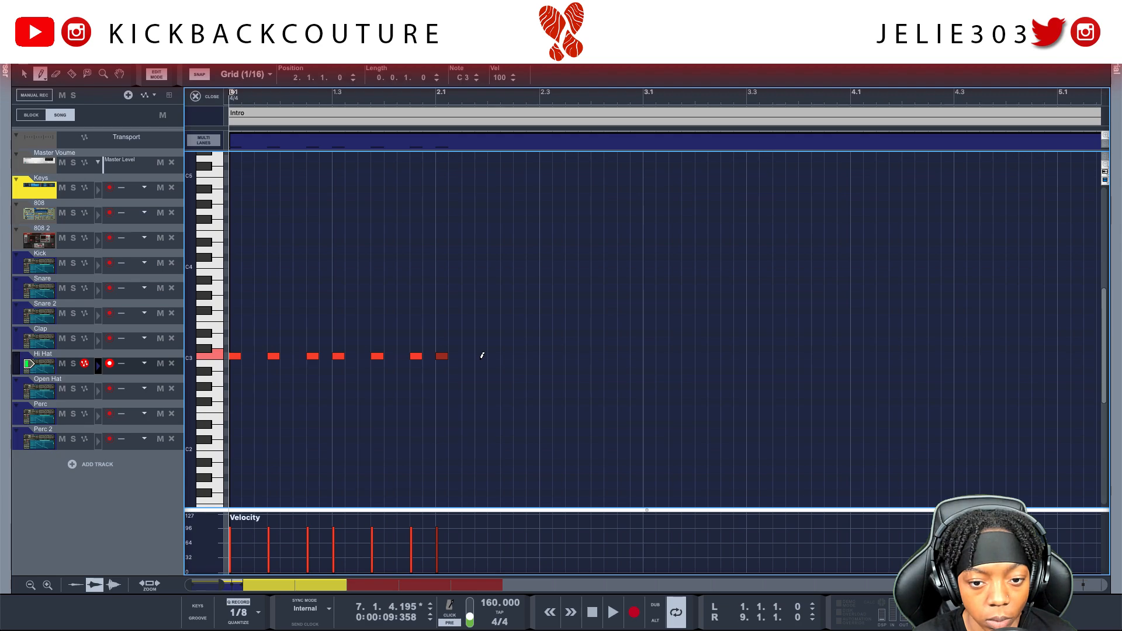
left_click(519, 355)
left_click(546, 355)
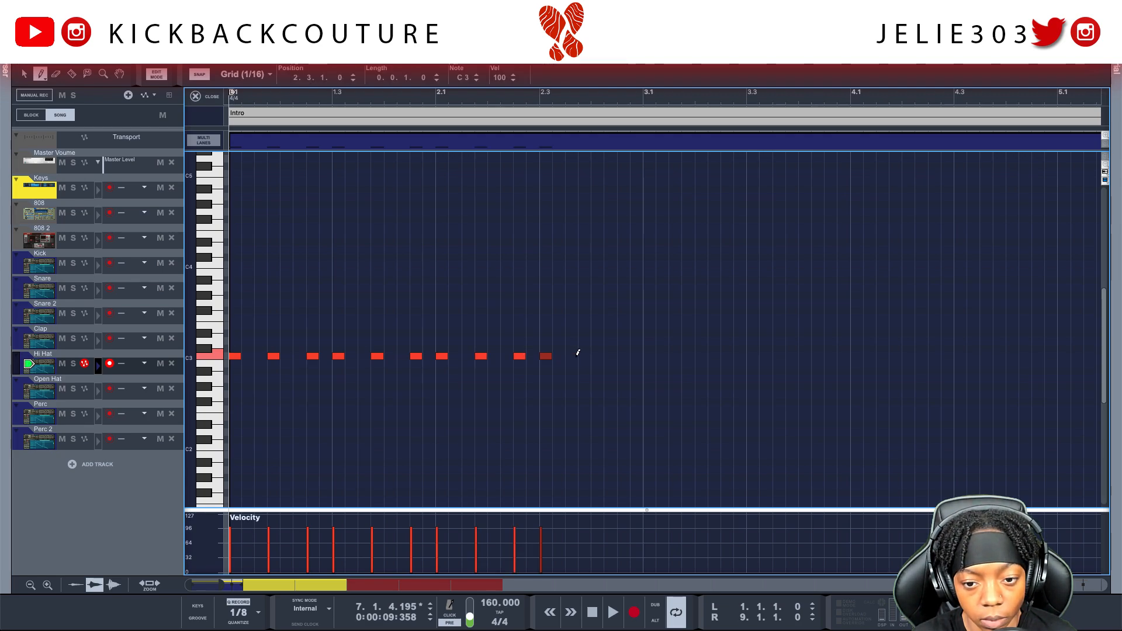
left_click(585, 355)
left_click(624, 354)
left_click(649, 355)
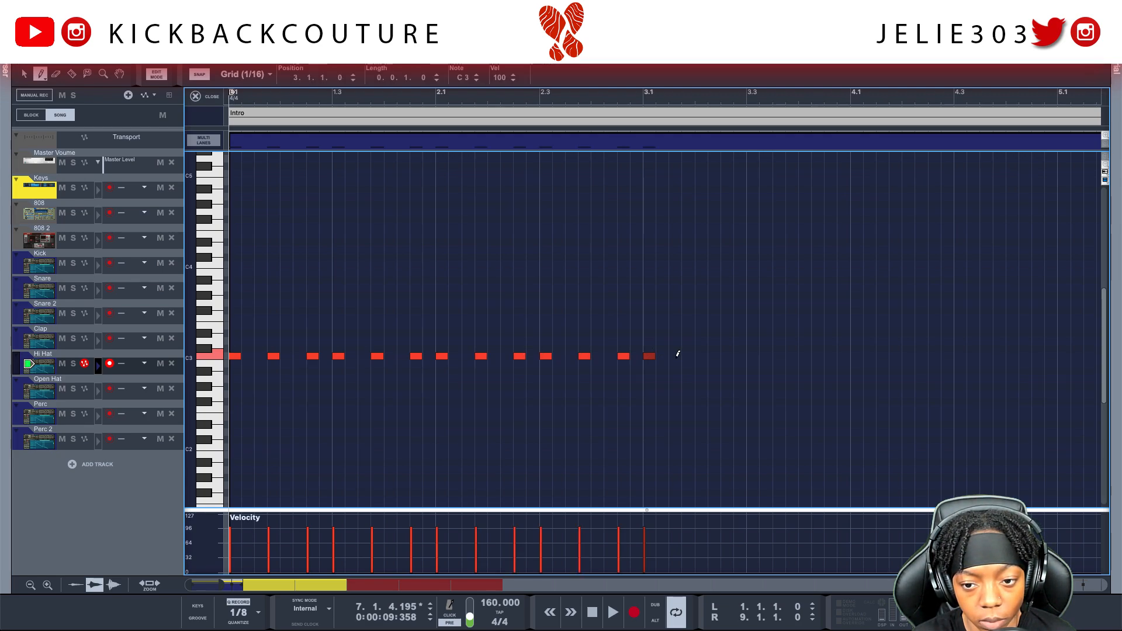
left_click(688, 355)
left_click(715, 355)
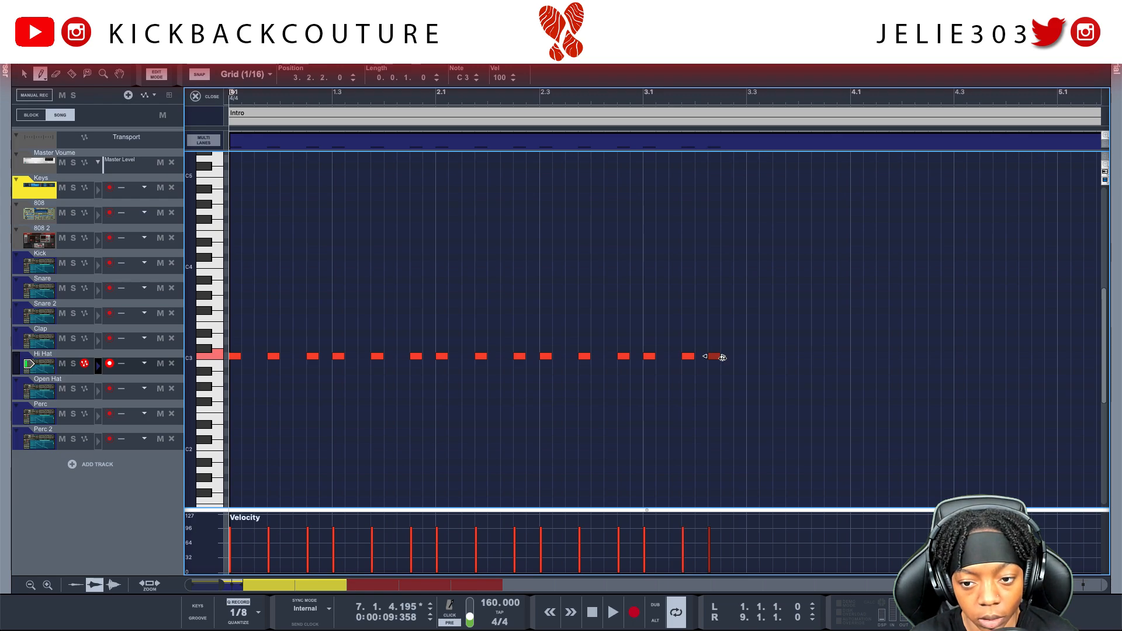
left_click_drag(725, 357, 725, 362)
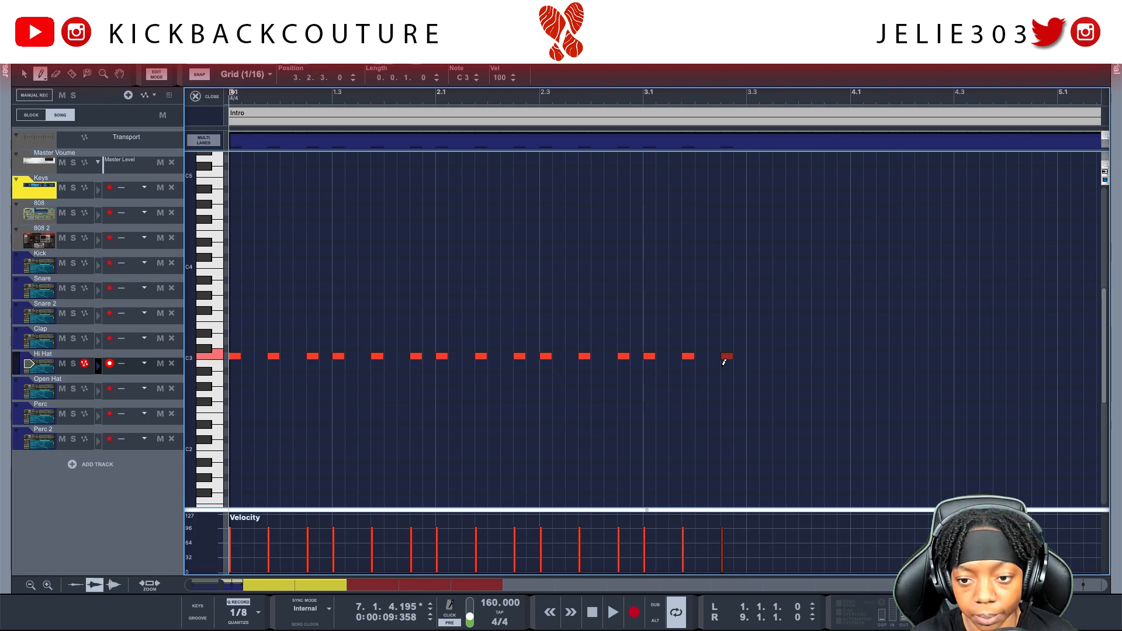
Audition the hi-hat pattern, set the song tempo to 140 BPM, and replay it from the start.
key("space")
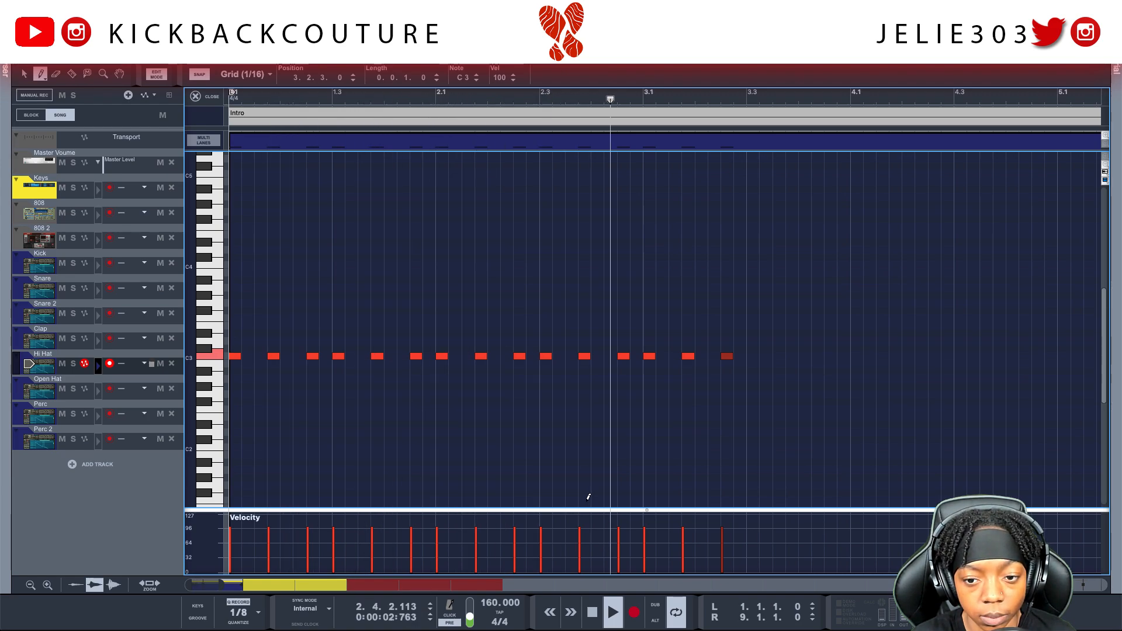
key("space")
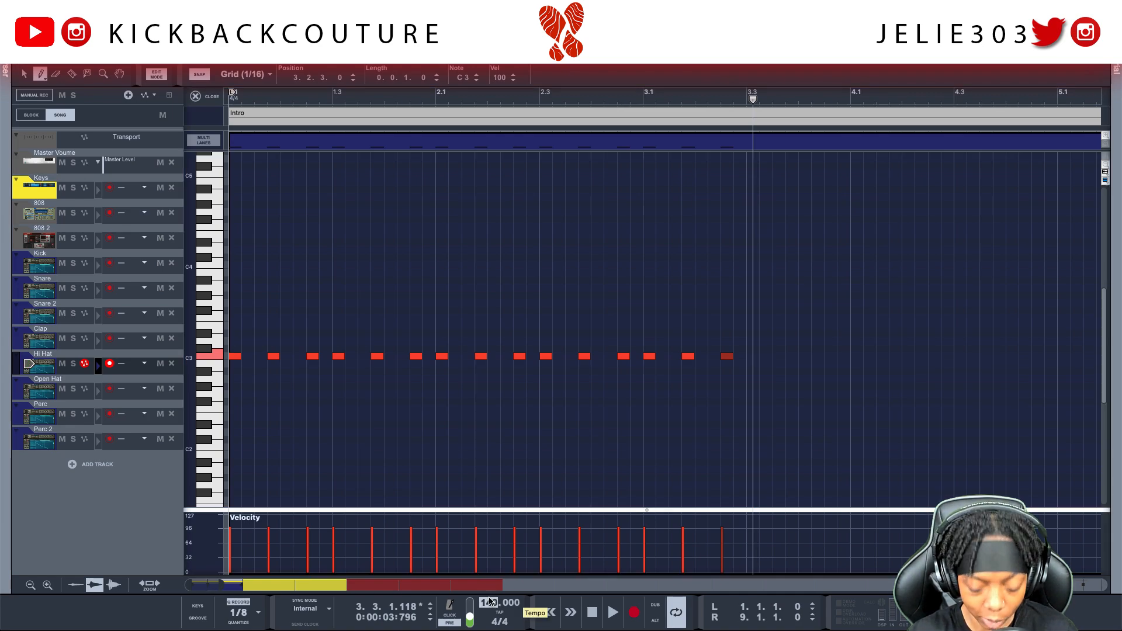
key("Home")
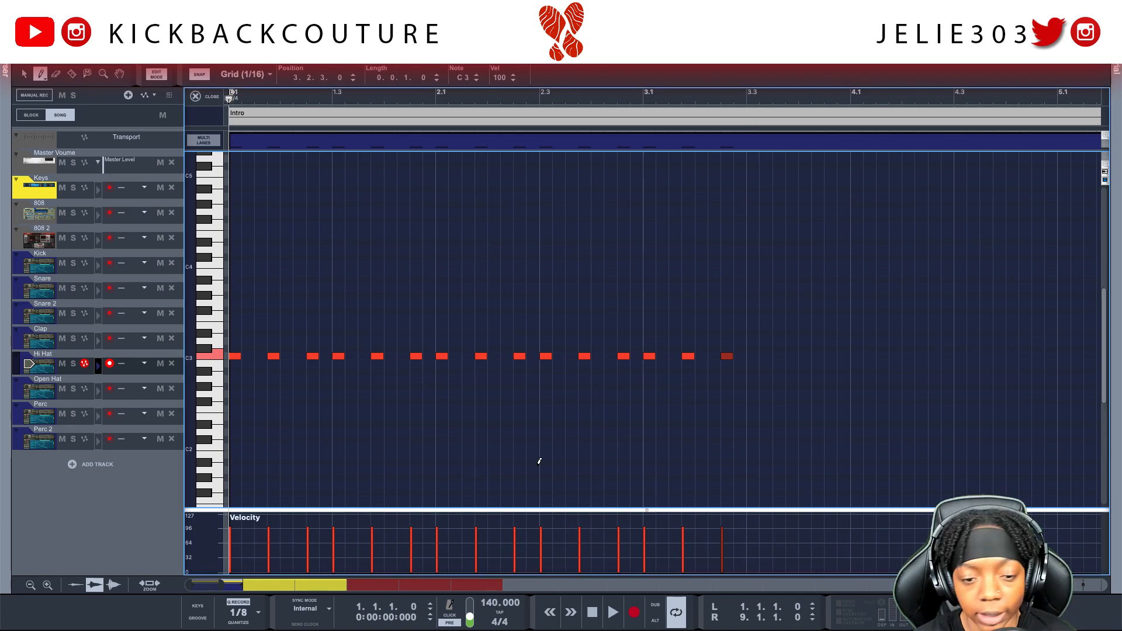
key("space")
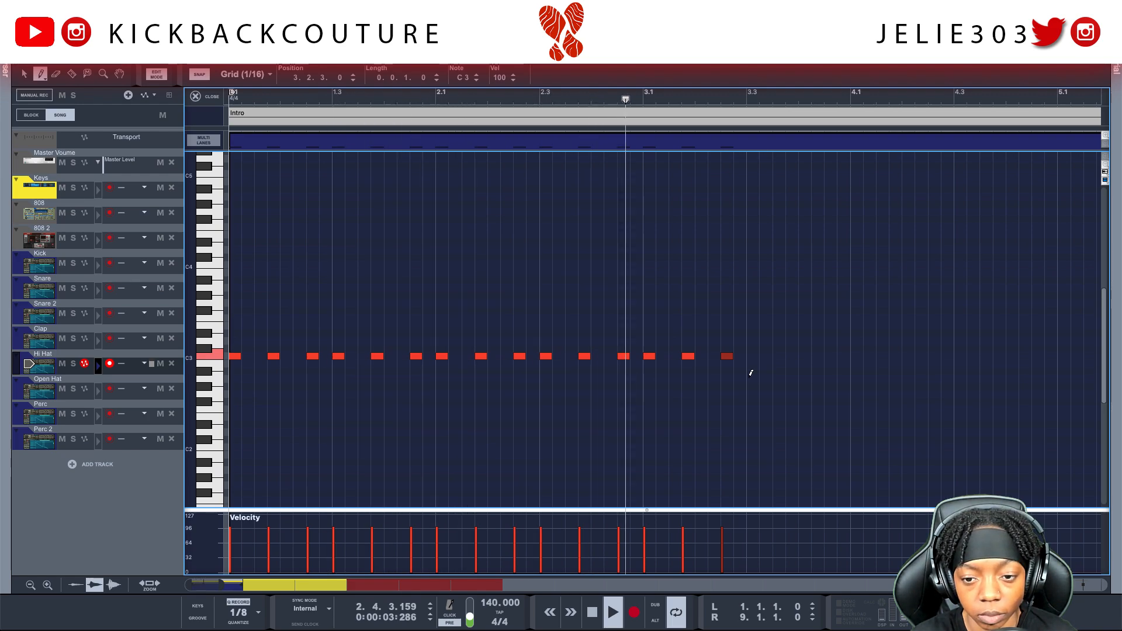
key("space")
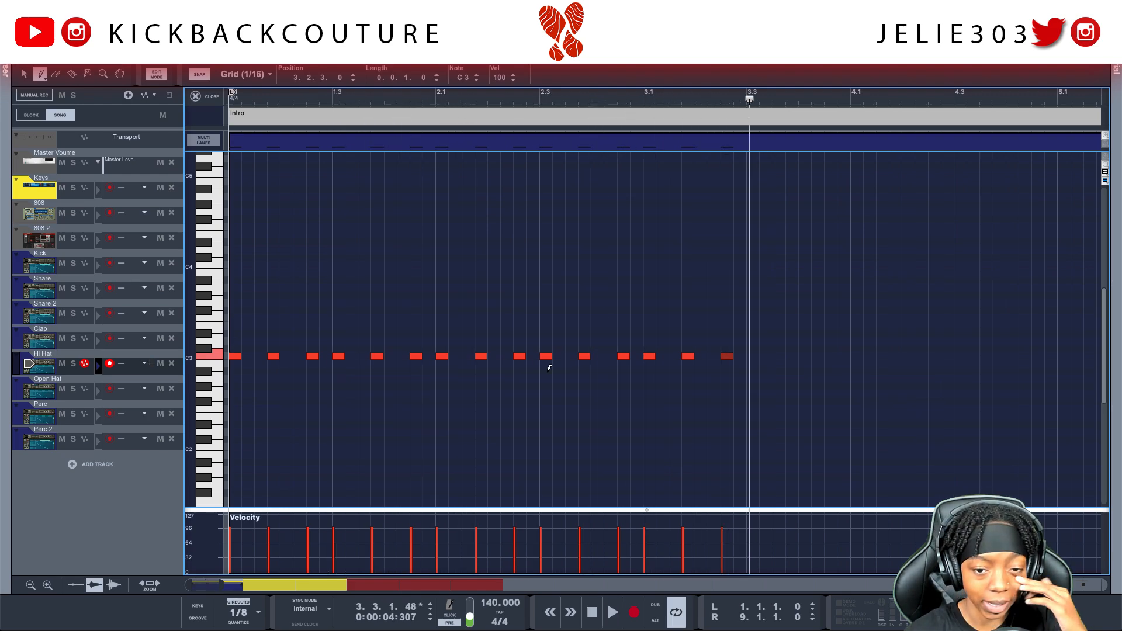
Delete the hi-hat notes in bar 3 and duplicate the two-bar pattern from bars 1 and 2 into bars 3 and 4.
key("q")
left_click(728, 368)
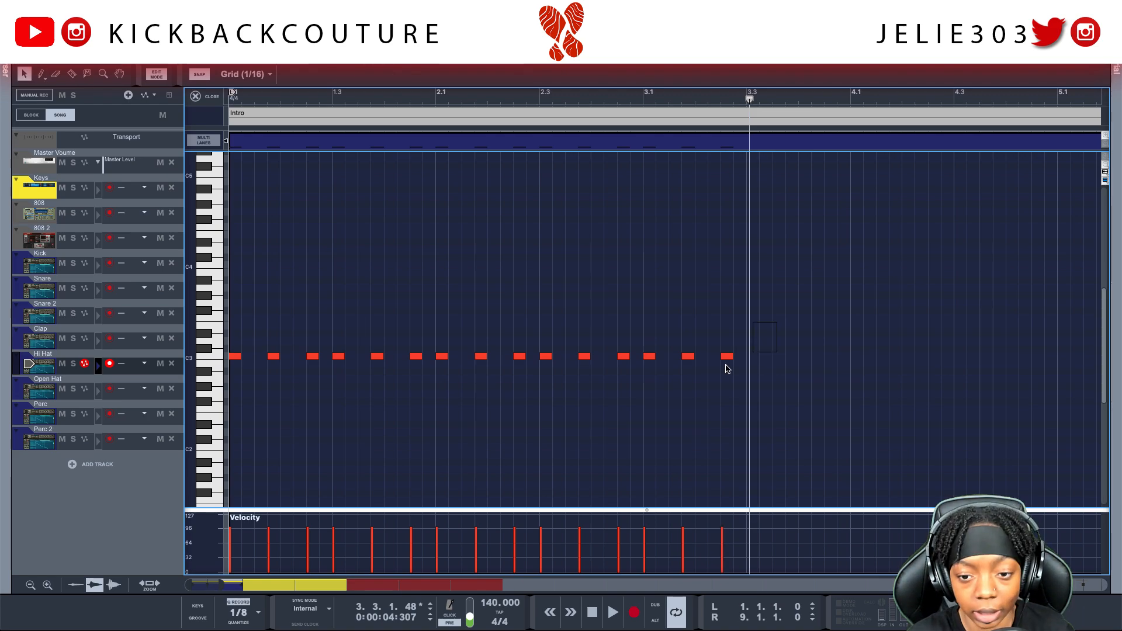
left_click_drag(728, 368, 646, 381)
key("Delete")
left_click_drag(643, 338, 208, 372)
left_click_drag(330, 359, 758, 359)
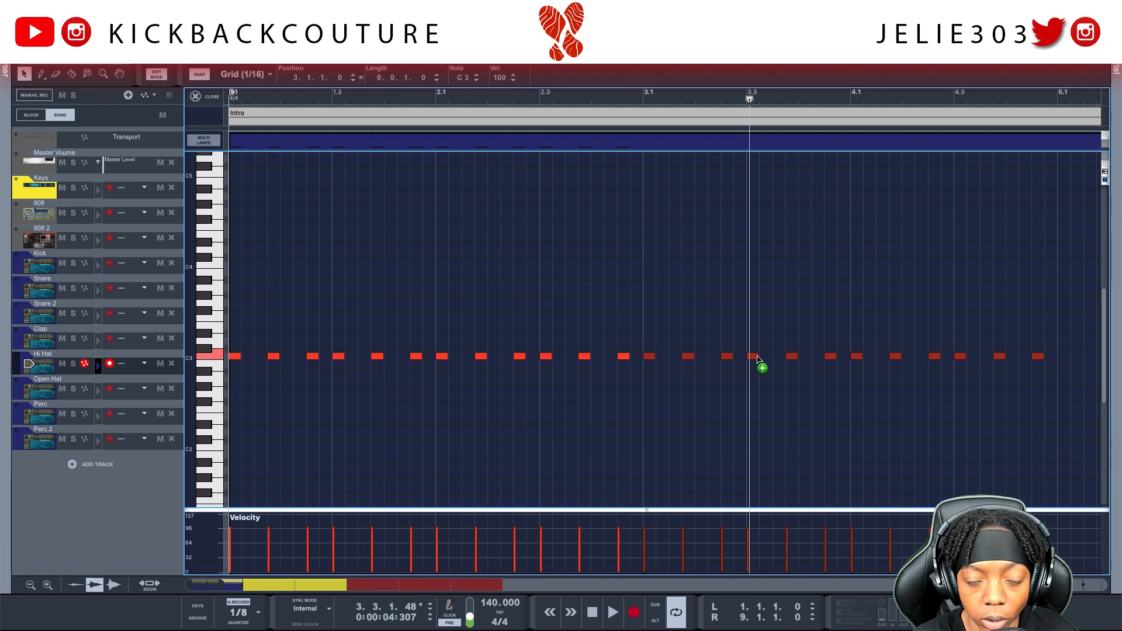
left_click(696, 395)
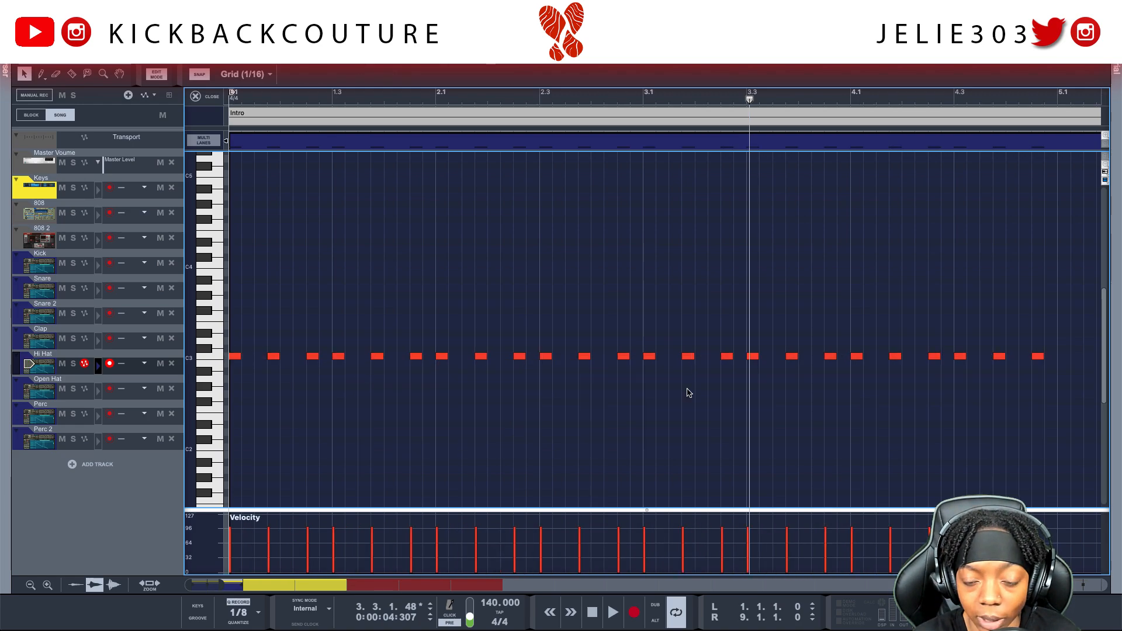
Listen to the four-bar pattern and set the velocity of all its hi-hat notes to 127.
key("space")
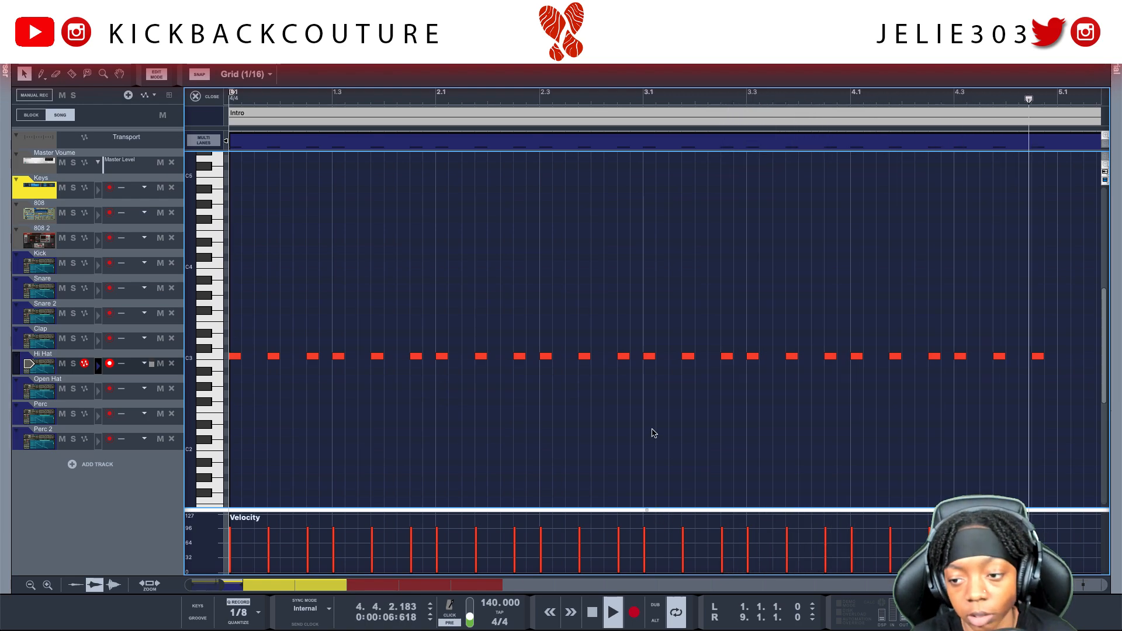
key("space")
key("Home")
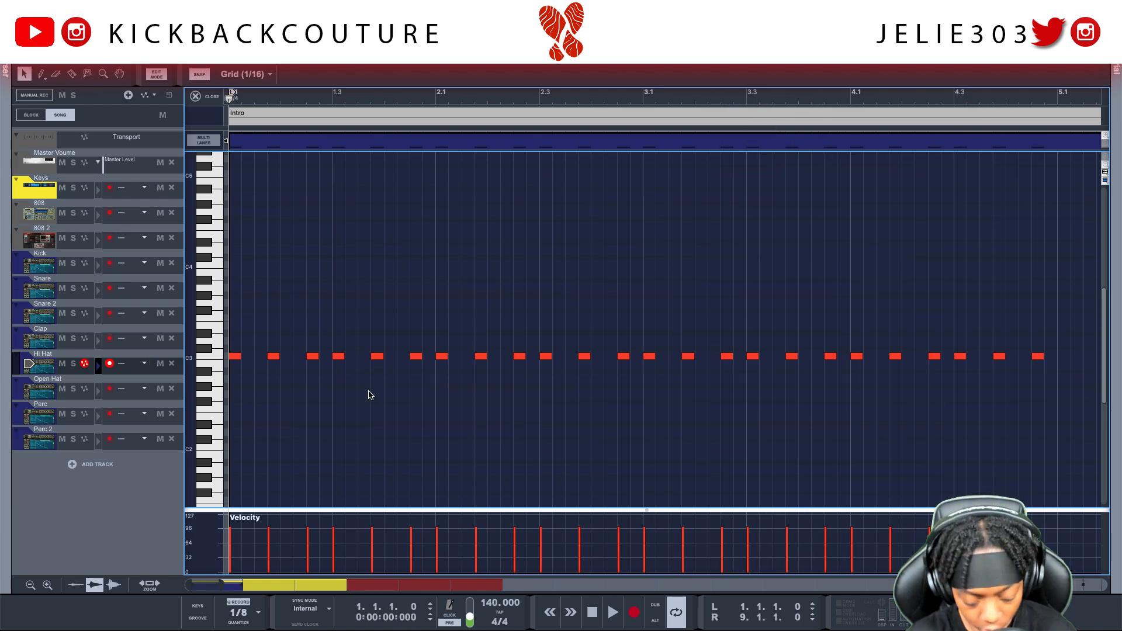
key("ctrl+a")
type("127")
key("Return")
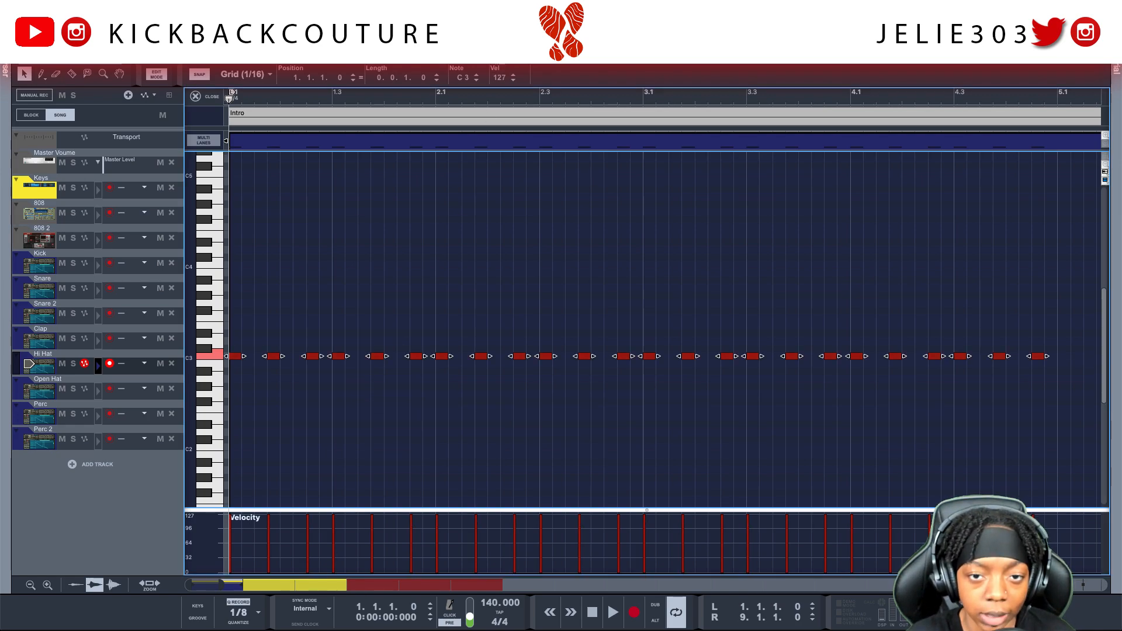
Add a C3 ghost note at 1.1.3, lower its velocity to 30, and play the pattern.
key("space")
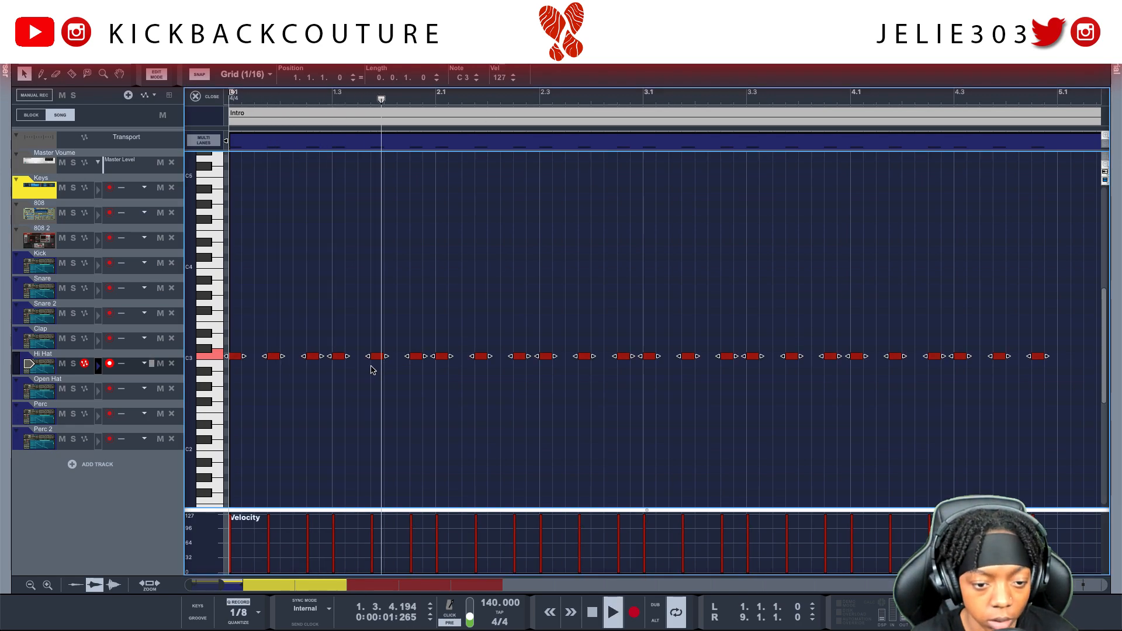
left_click(258, 363)
double_click(260, 358)
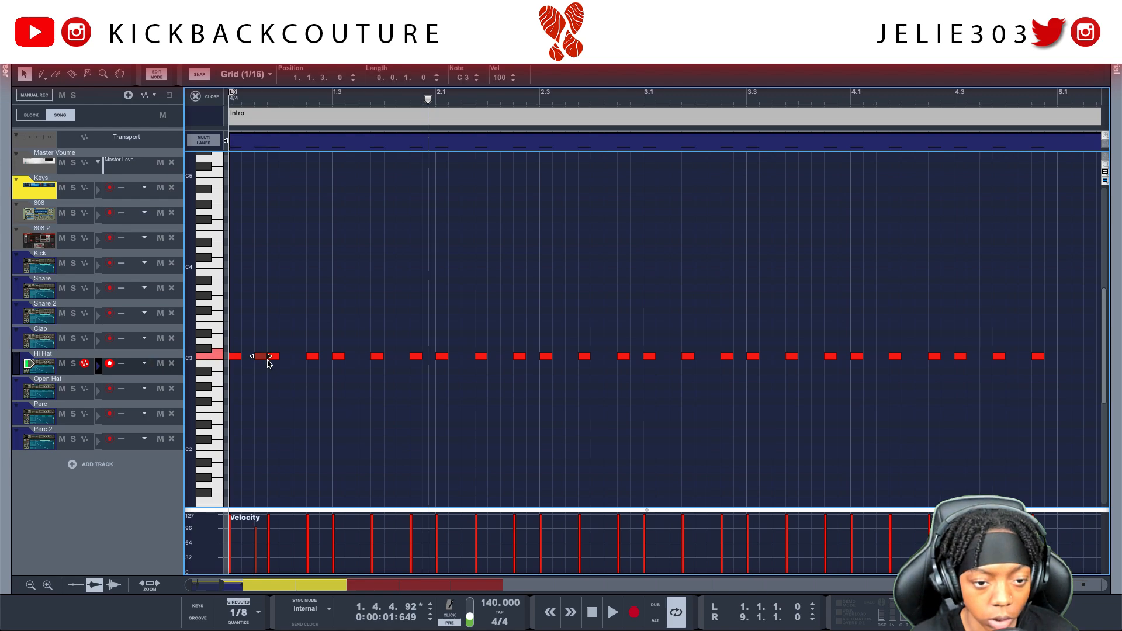
left_click(499, 77)
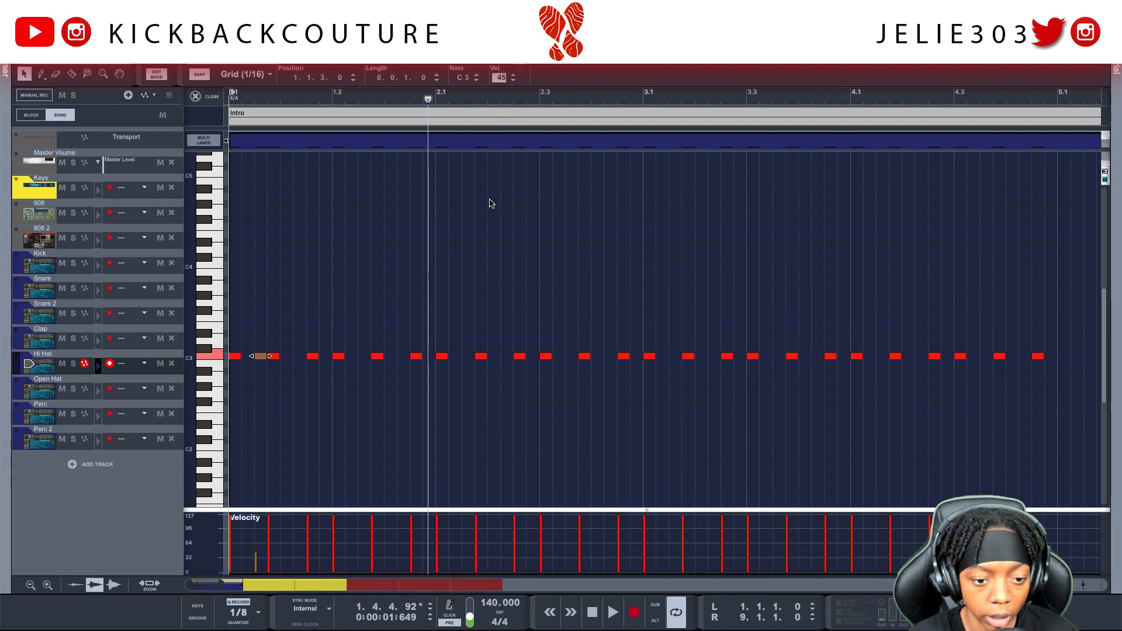
key("Return")
key("space")
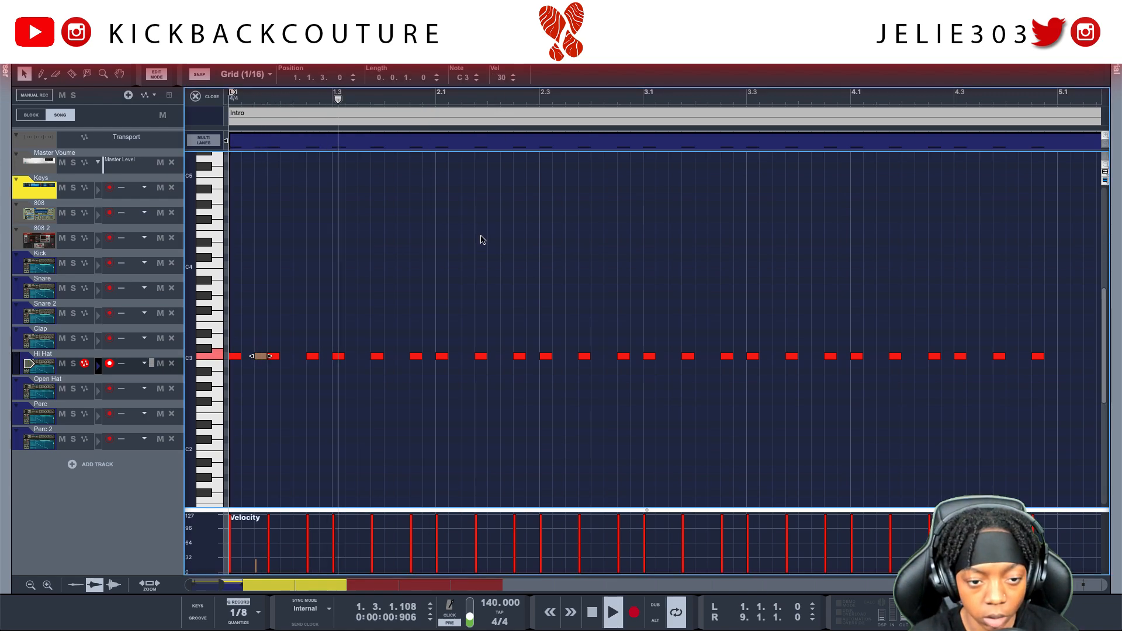
Add two C3 ghost notes at 2.1.2 and 2.1.3, lower their velocity to roughly match the first ghost note, and play the pattern.
left_click(455, 358)
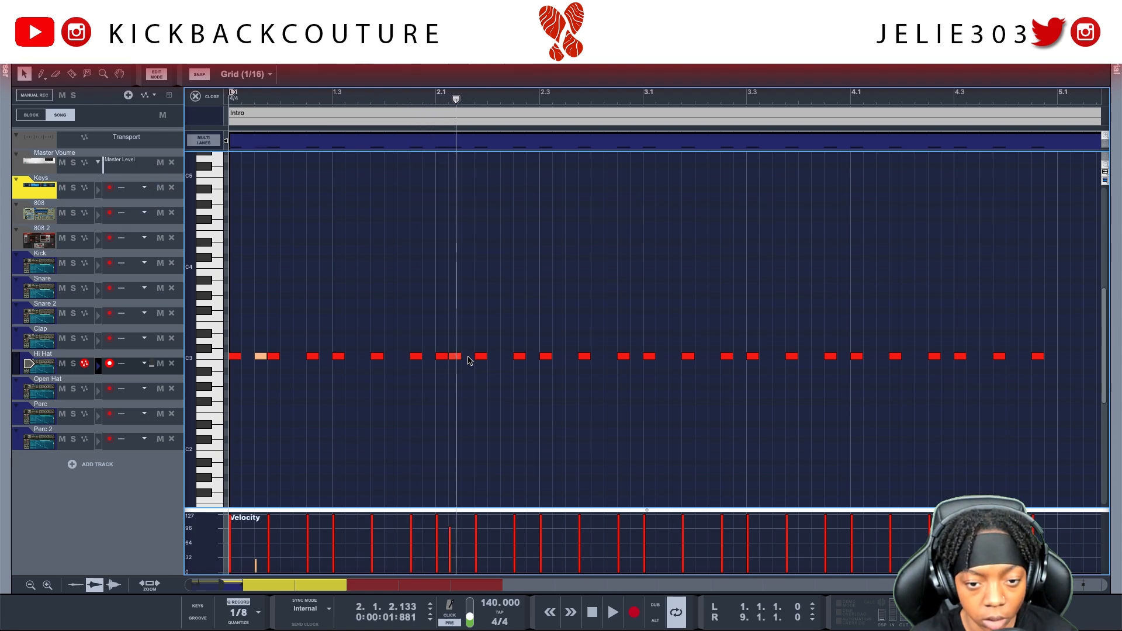
left_click(468, 357)
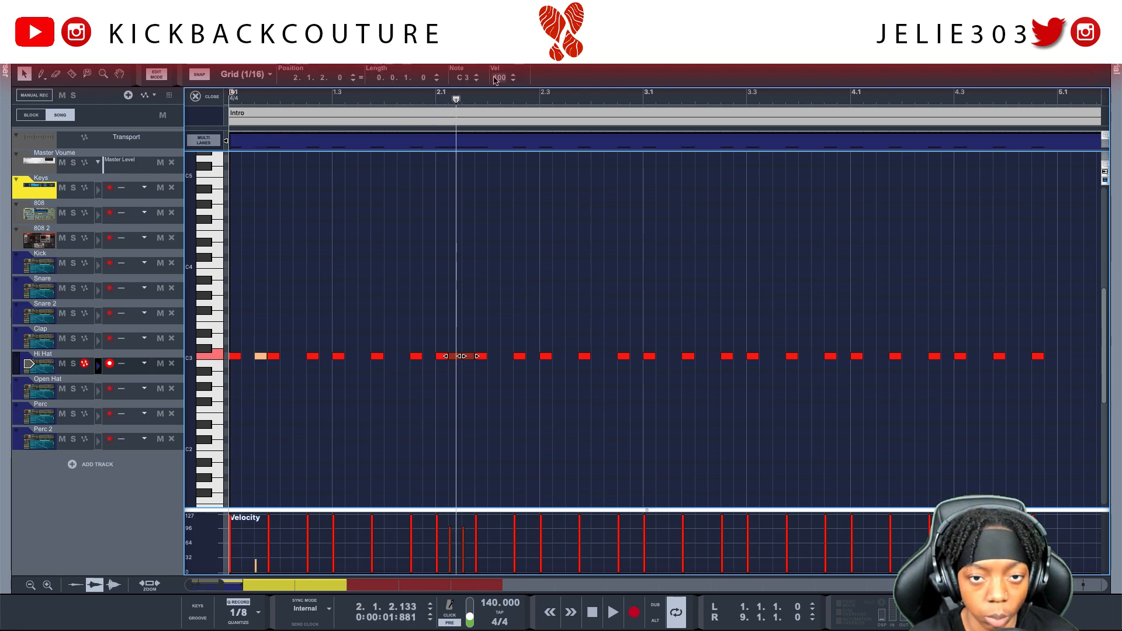
left_click_drag(495, 80, 509, 228)
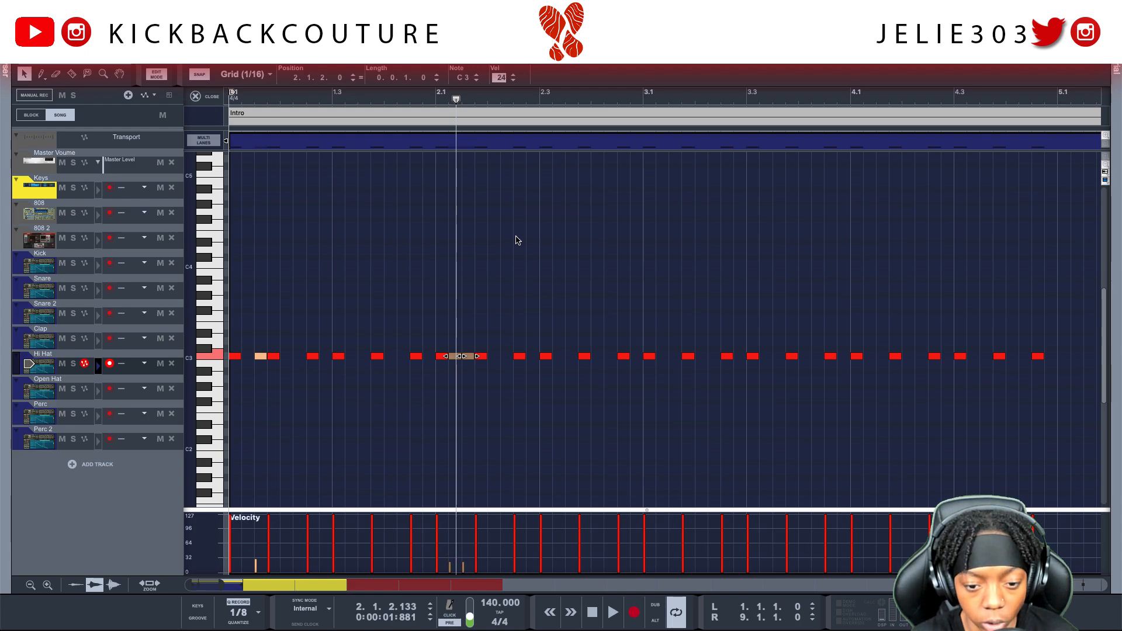
left_click(516, 236)
key("space")
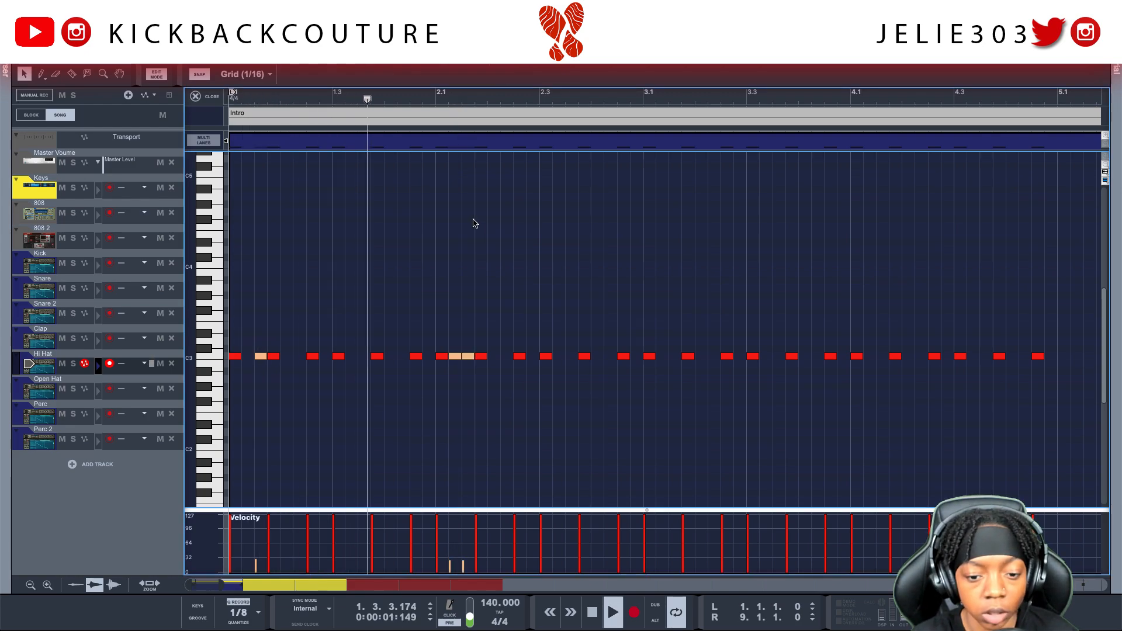
Add a C3 ghost note at 2.4.2 during playback and lower its velocity to 24.
left_click(608, 356)
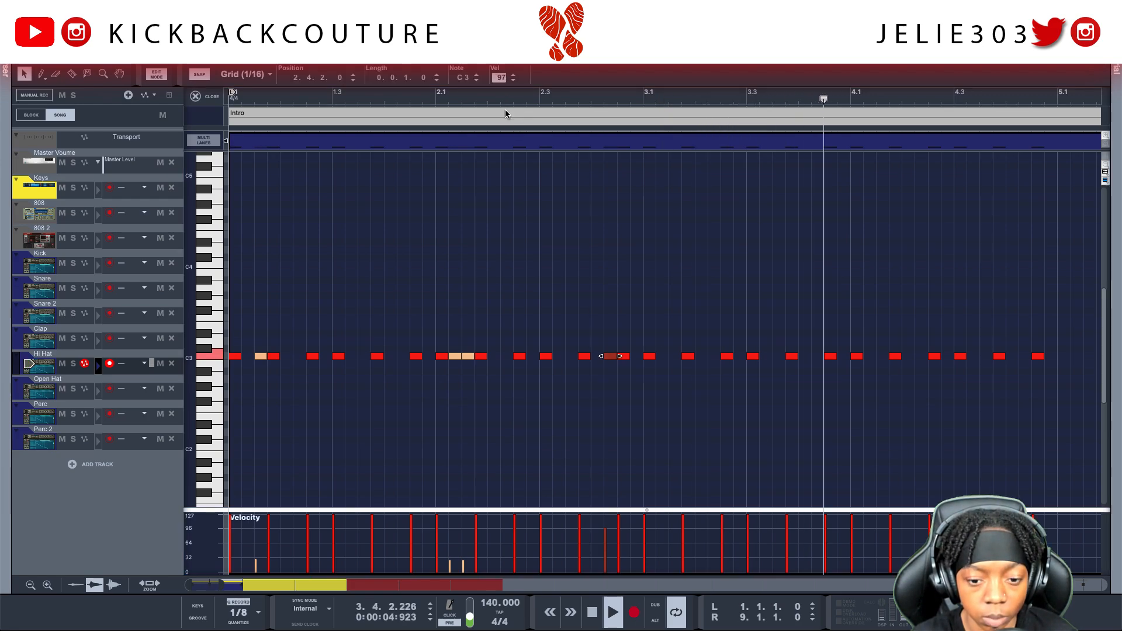
left_click_drag(511, 202, 511, 230)
key("space")
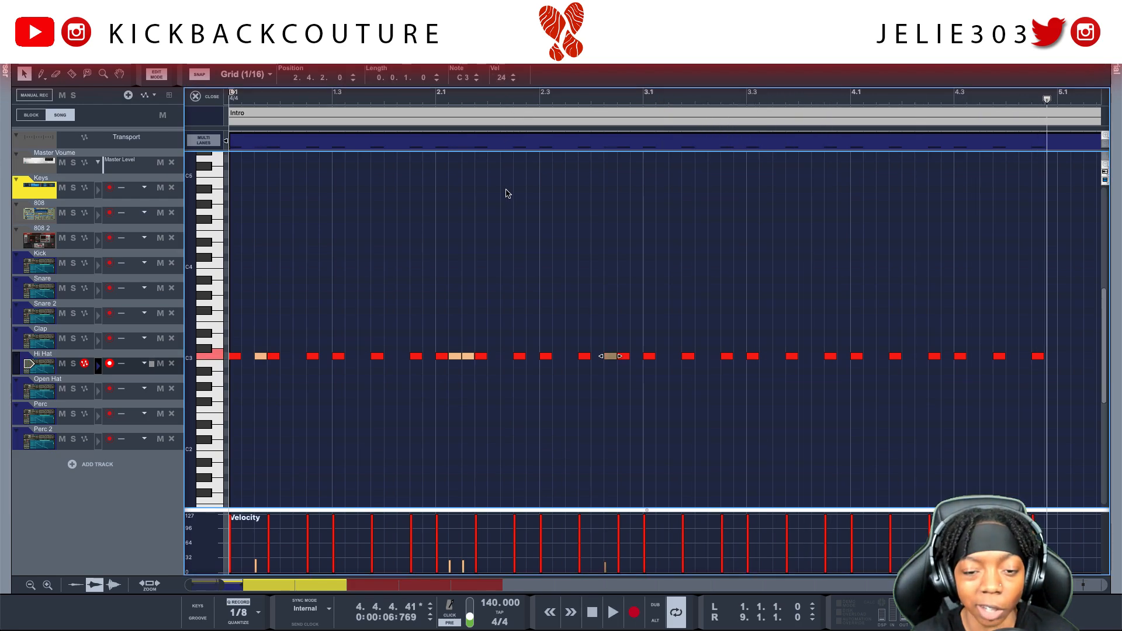
Draw 1/16 hi-hat notes on F#2 at 1.4.2, 2.2.2, 3.2.2, 3.4.1, 3.4.2, 4.2.2, 4.4.2 and 4.4.4.
key("w")
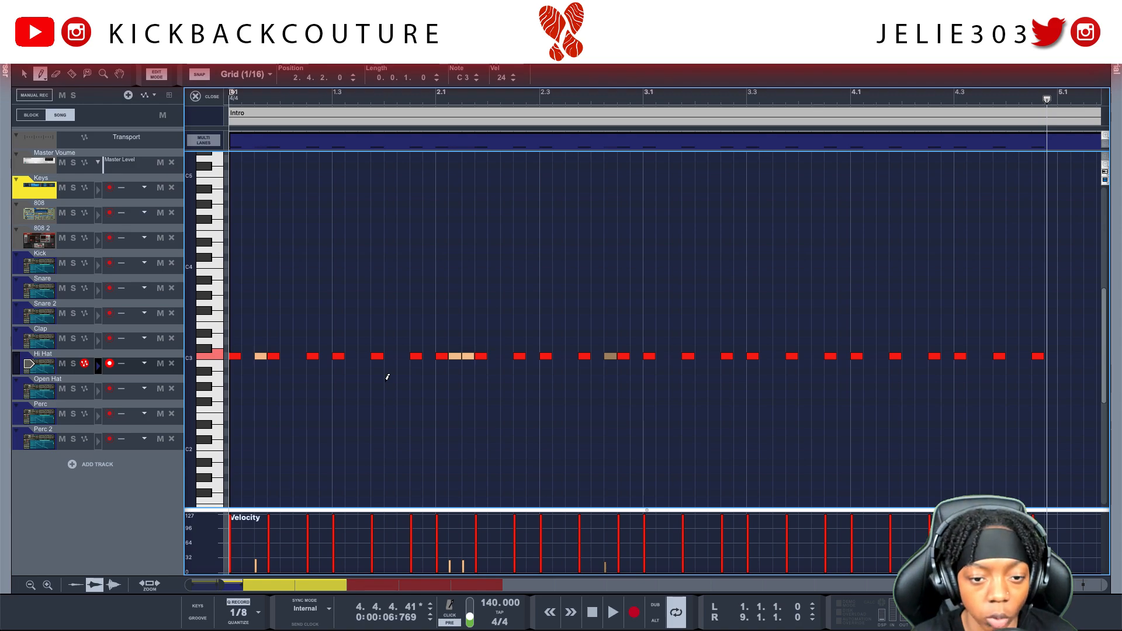
left_click(403, 402)
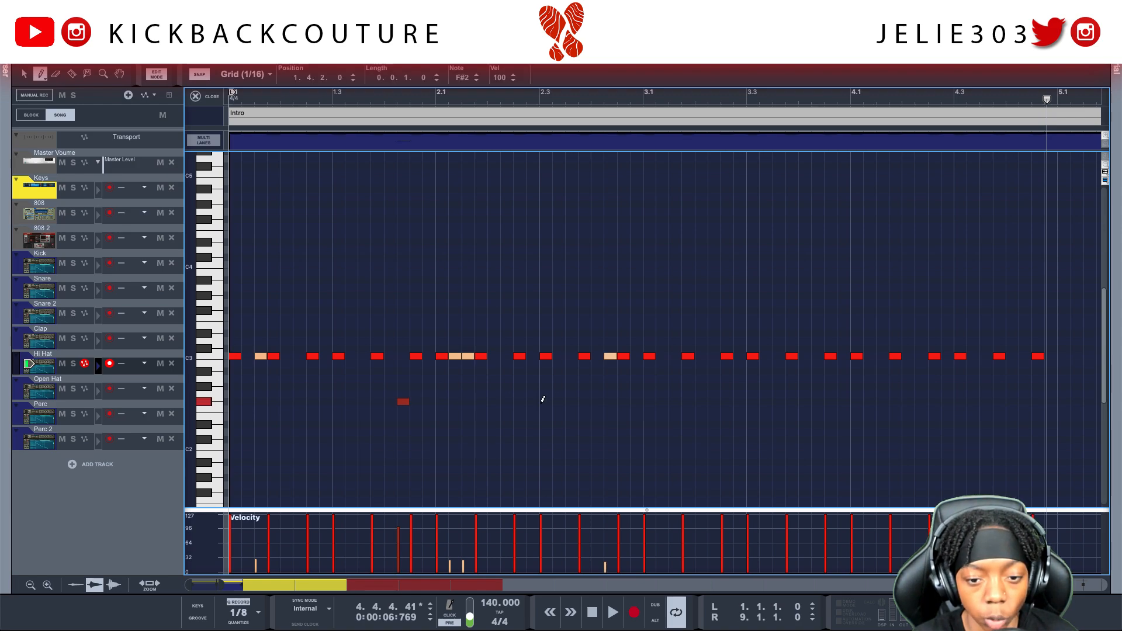
left_click(507, 402)
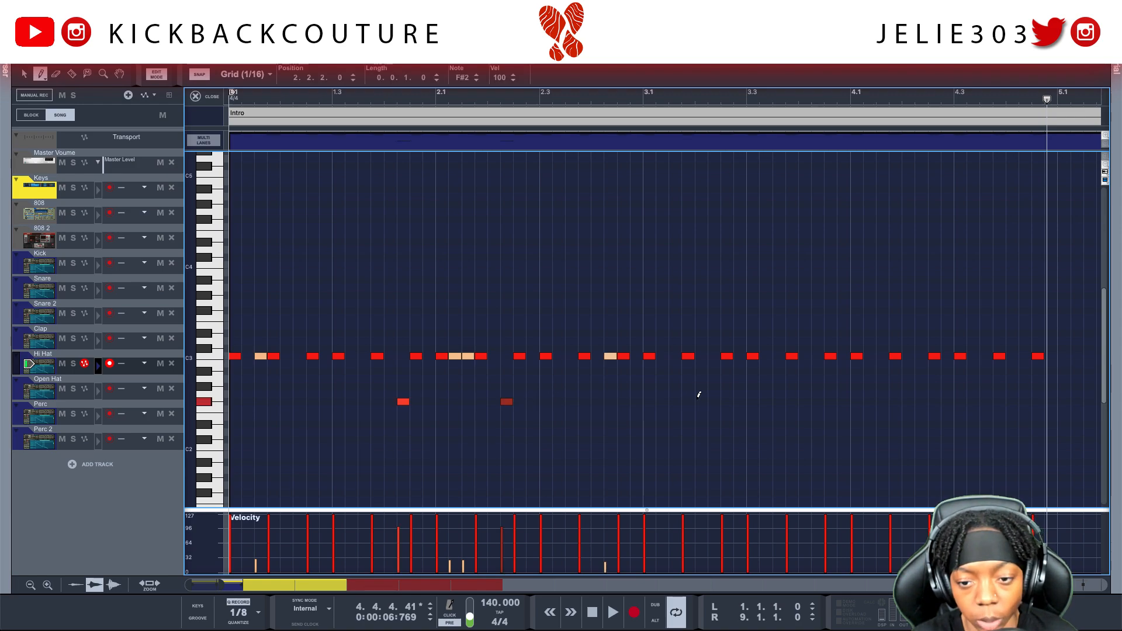
left_click(714, 402)
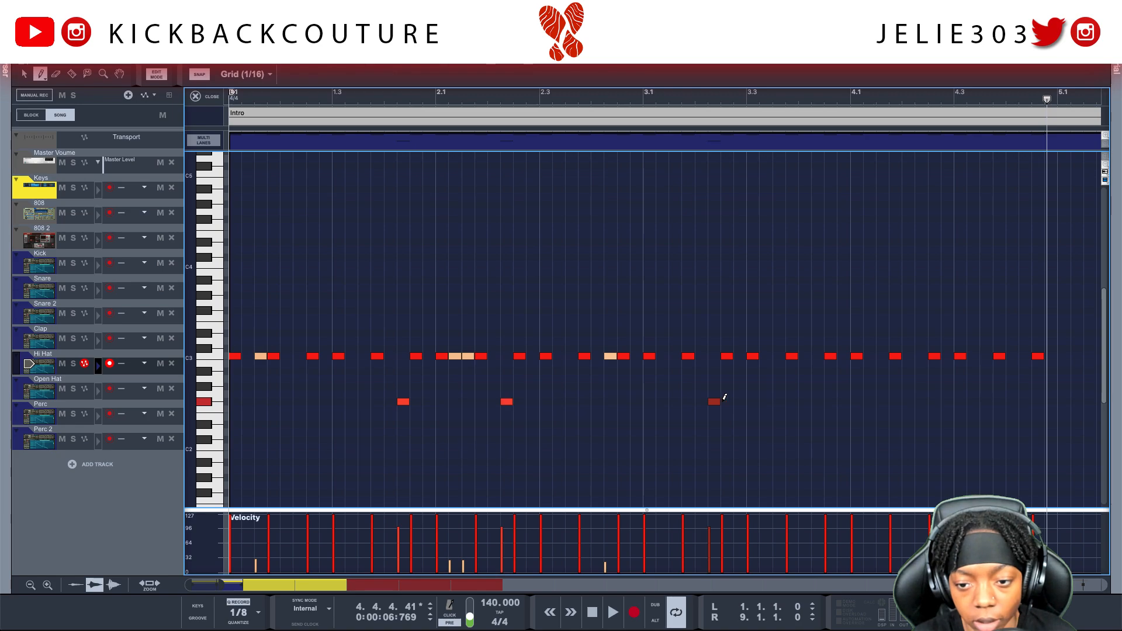
left_click(822, 401)
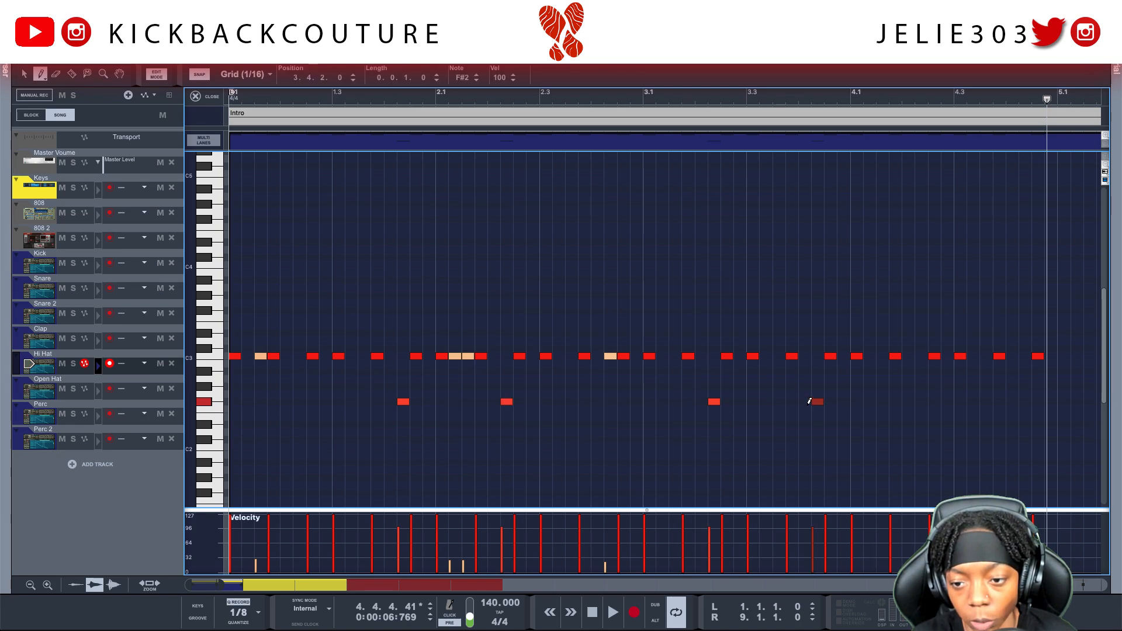
left_click(809, 401)
left_click(923, 402)
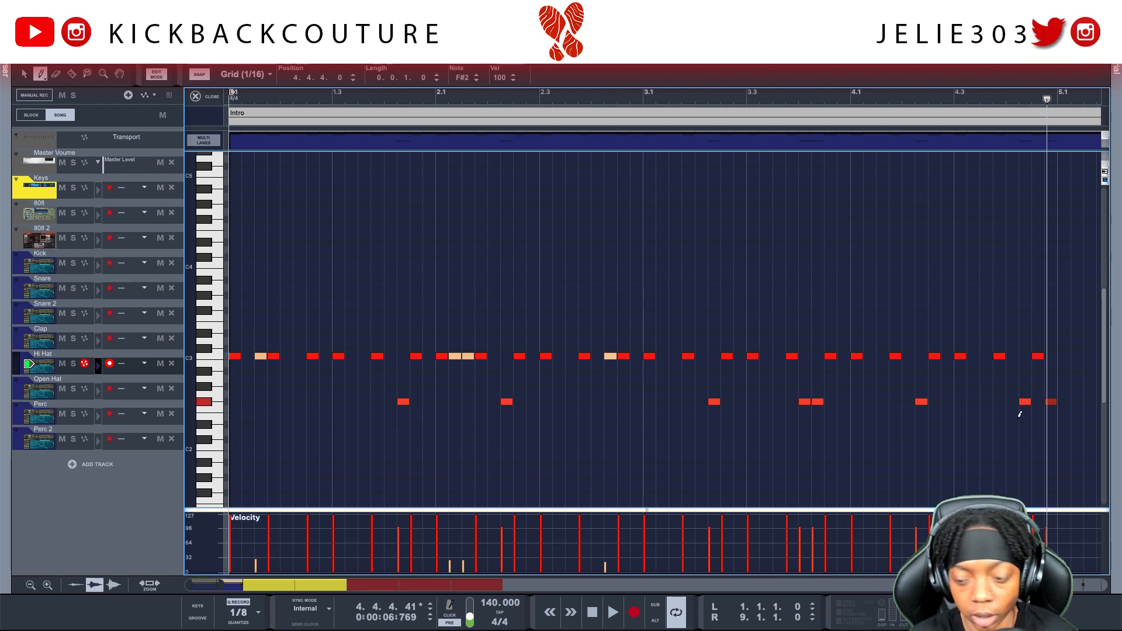
Lower the velocity of all the F#2 hi-hat notes to 26 and move them up to C3 as ghost notes.
key("1")
mouse_move(1075, 390)
left_mouse_down()
mouse_move(368, 454)
mouse_move(347, 431)
left_mouse_up()
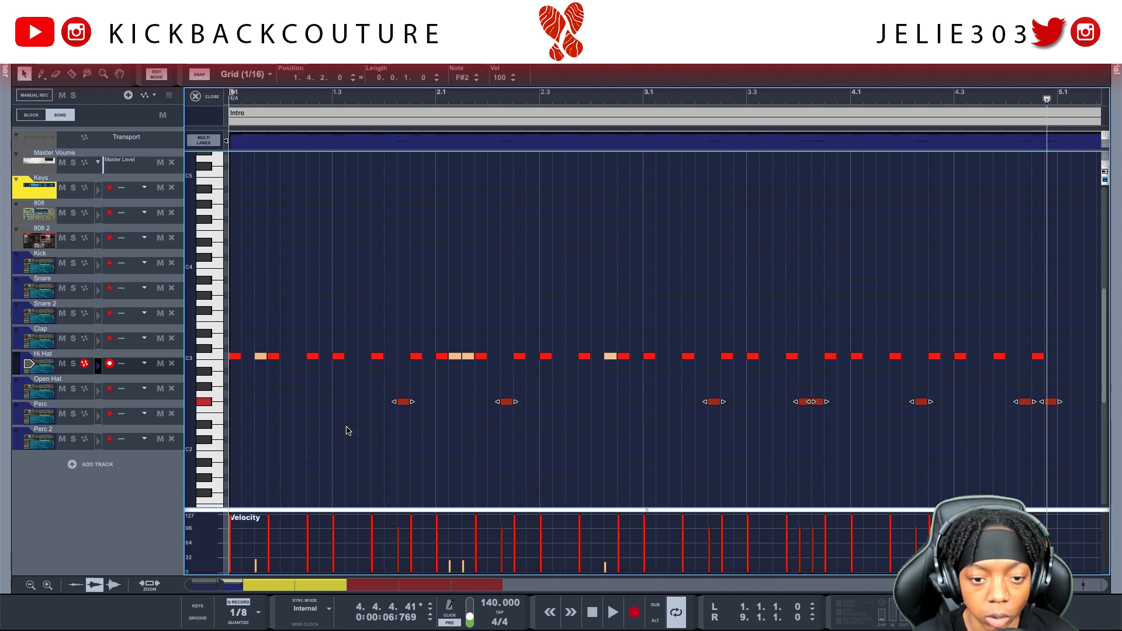
left_click_drag(498, 78, 501, 208)
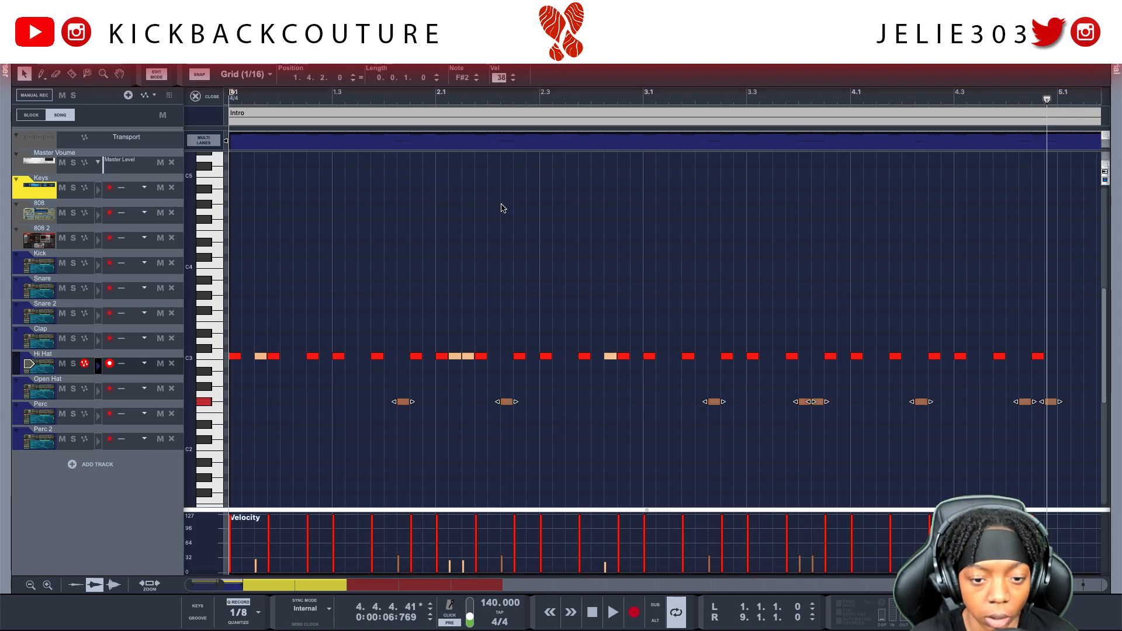
left_click_drag(462, 77, 456, 66)
Play back the hi-hat pattern with the added ghost notes, restarting once from the beginning.
key("space")
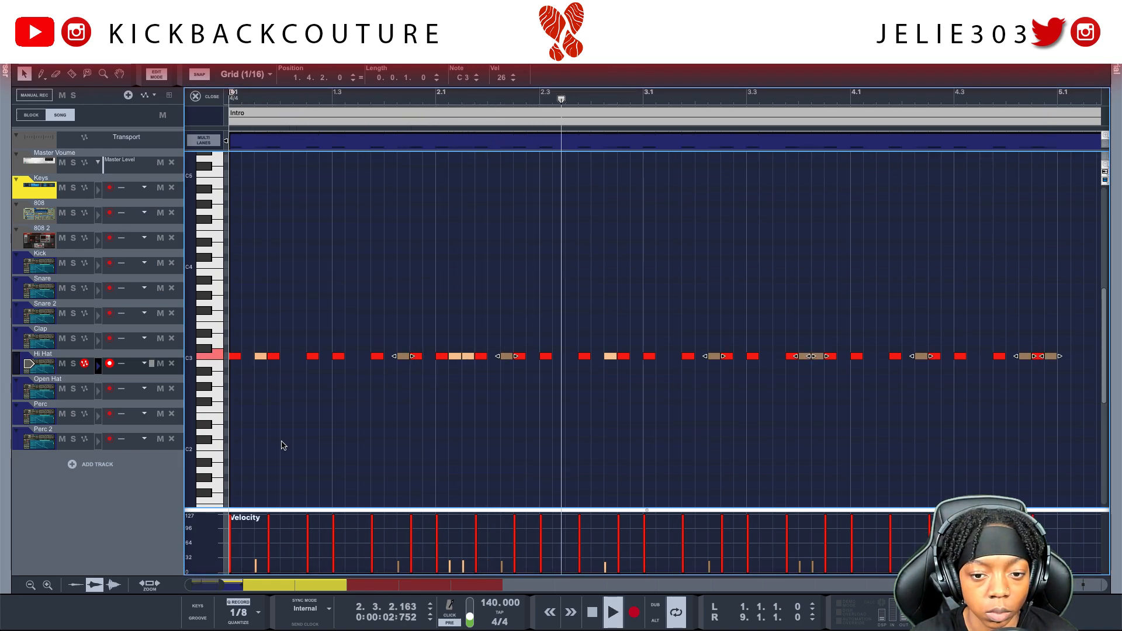
left_click(375, 448)
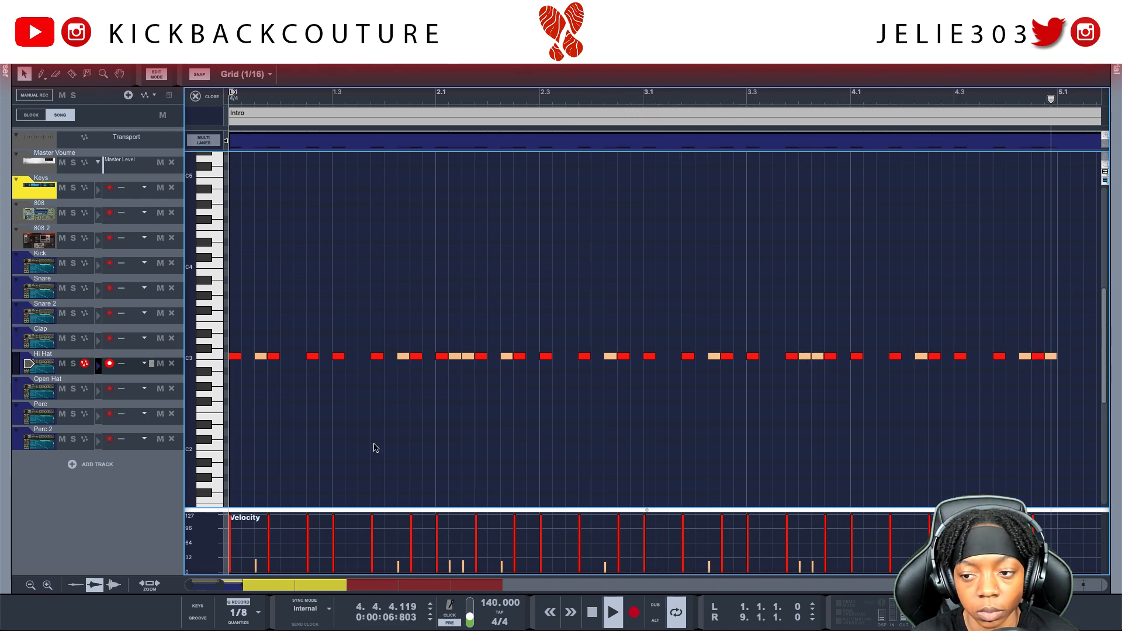
key("space")
key("shift+Return")
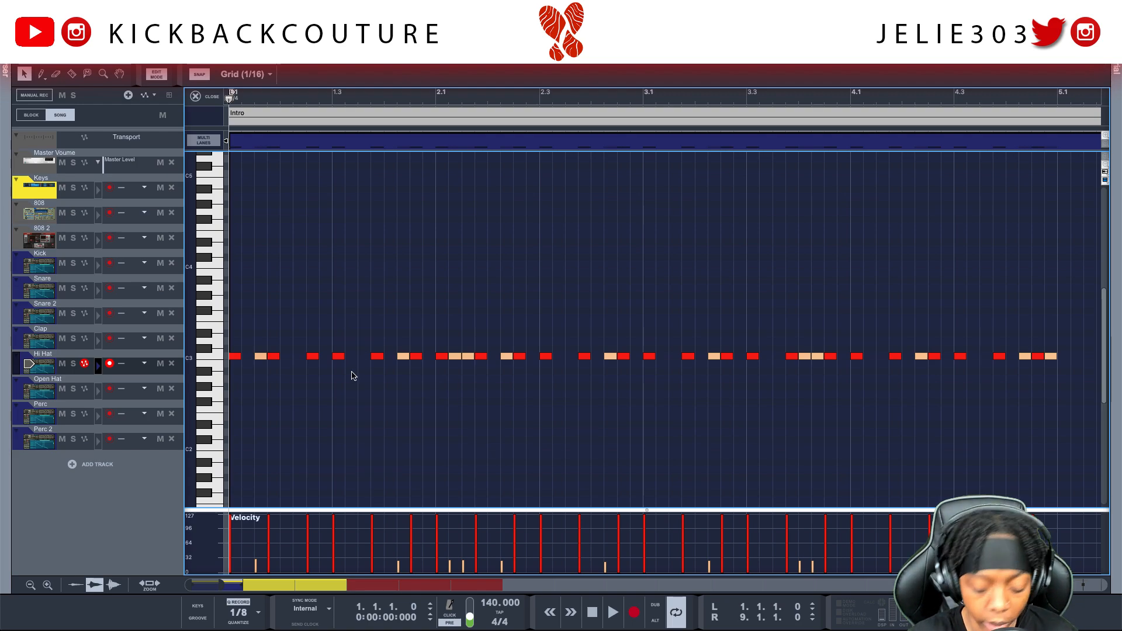
key("space")
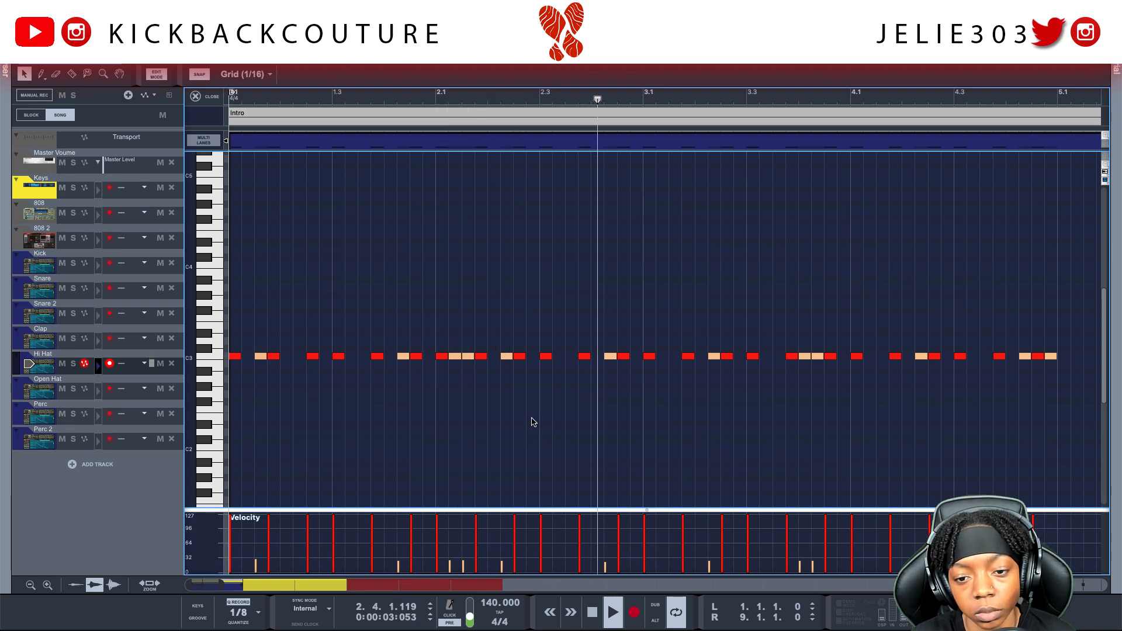
key("space")
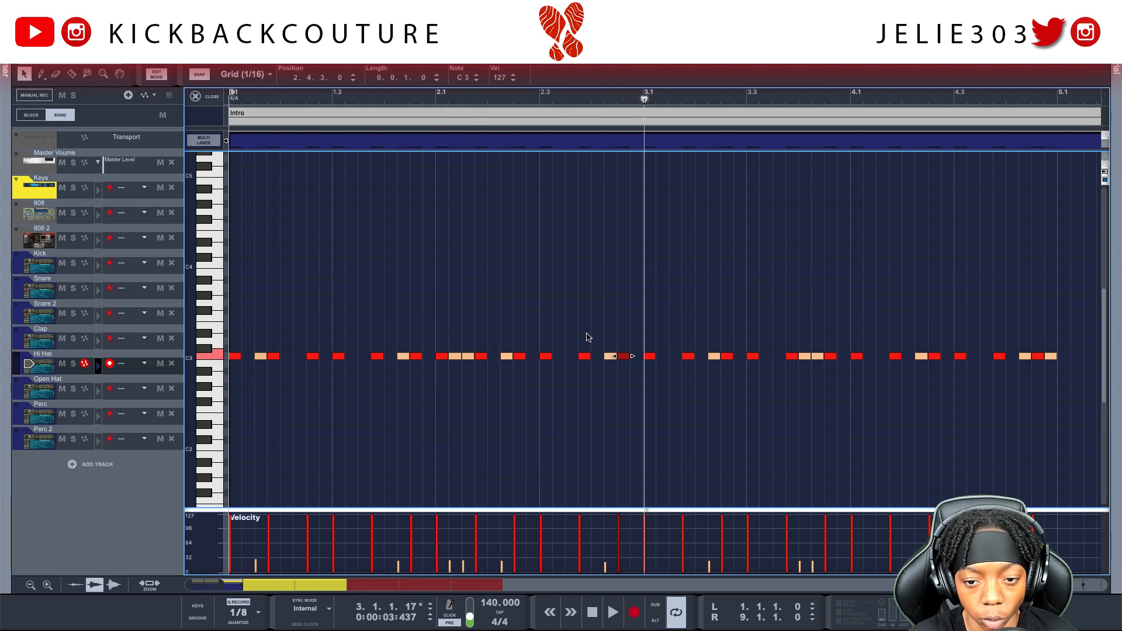
Shorten the C3 hi-hat note at 2.3.4 to a 1/128 note and delete the ghost note at 2.4.2.
left_click(584, 356)
key("h")
key("h")
key("h")
key("h")
key("h")
key("h")
key("h")
key("h")
key("h")
key("h")
key("h")
key("h")
key("h")
key("h")
key("h")
key("h")
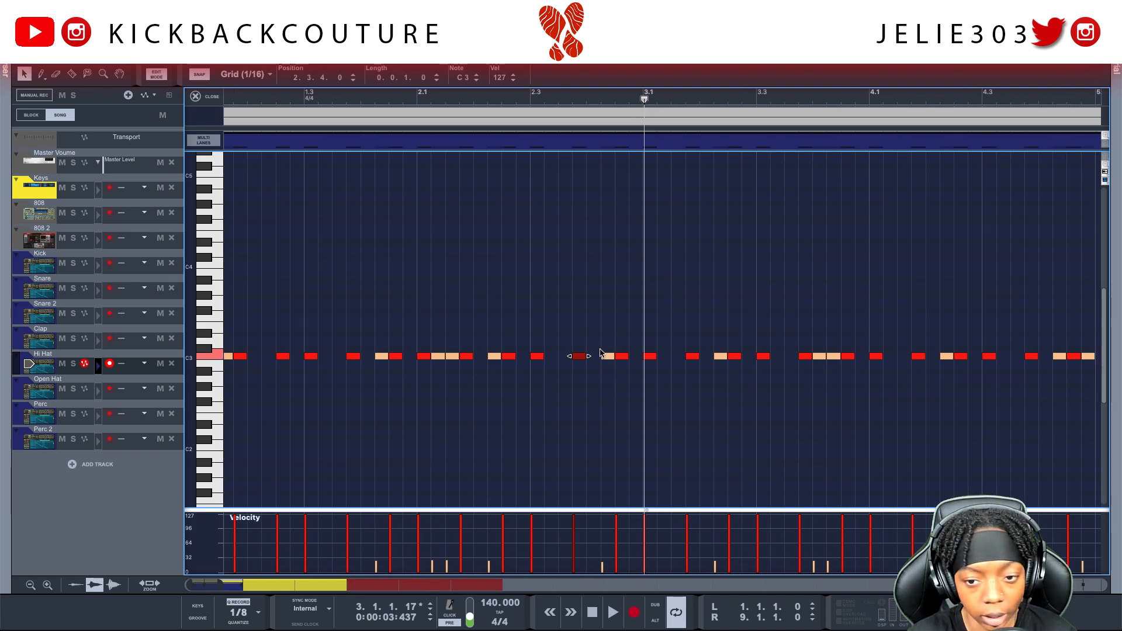
key("h")
key("h")
key("h")
key("h")
key("h")
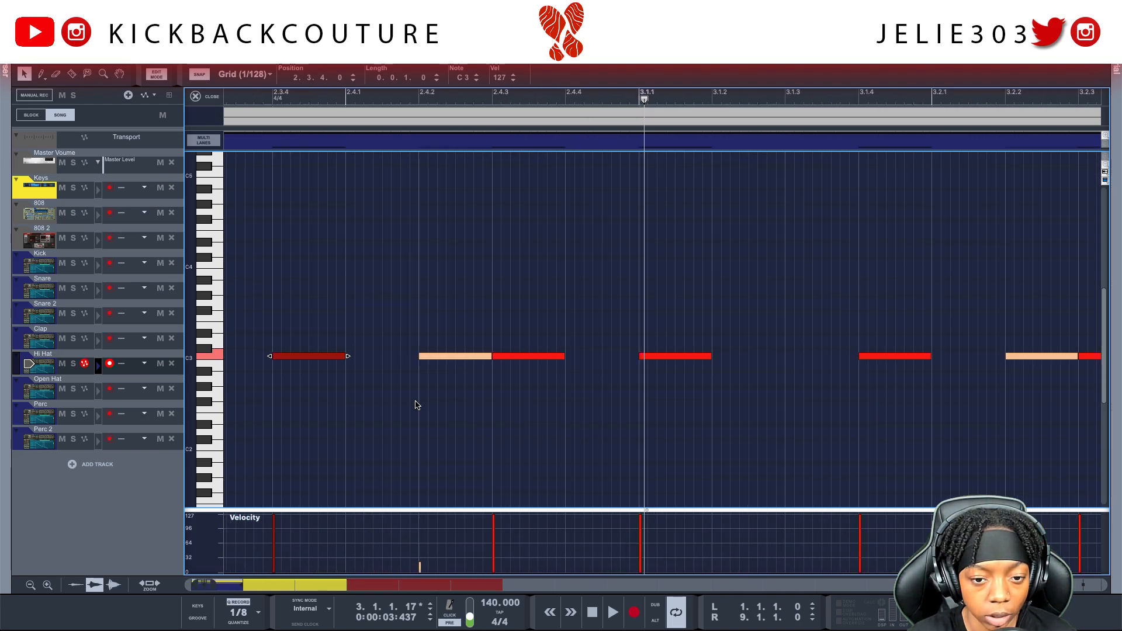
scroll(352, 398, "left", 4)
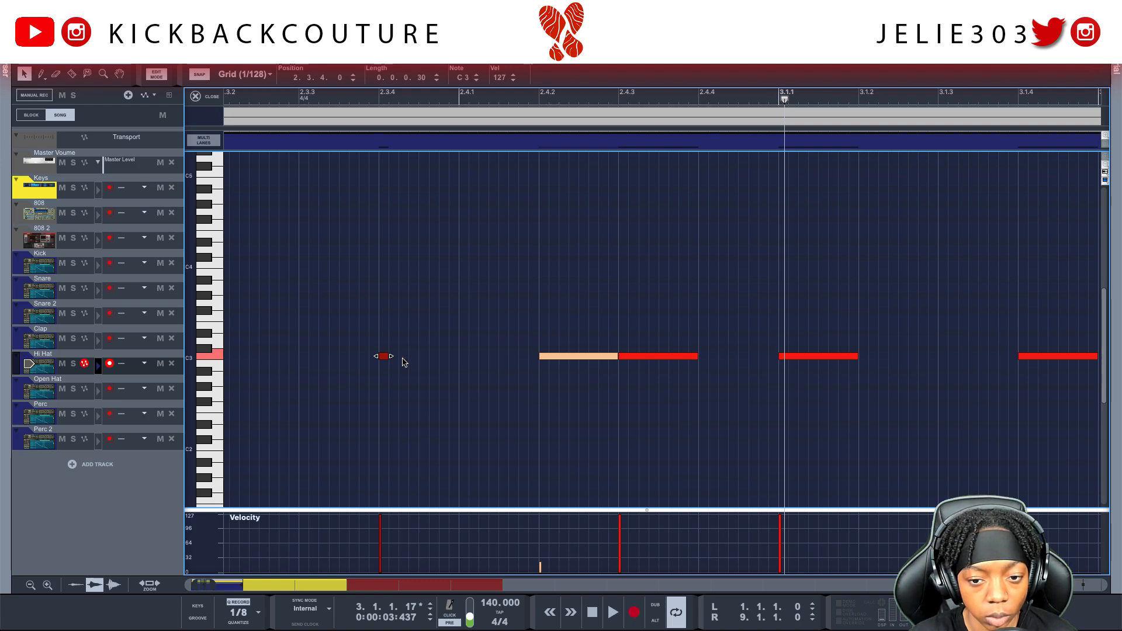
left_click(576, 399)
key("Delete")
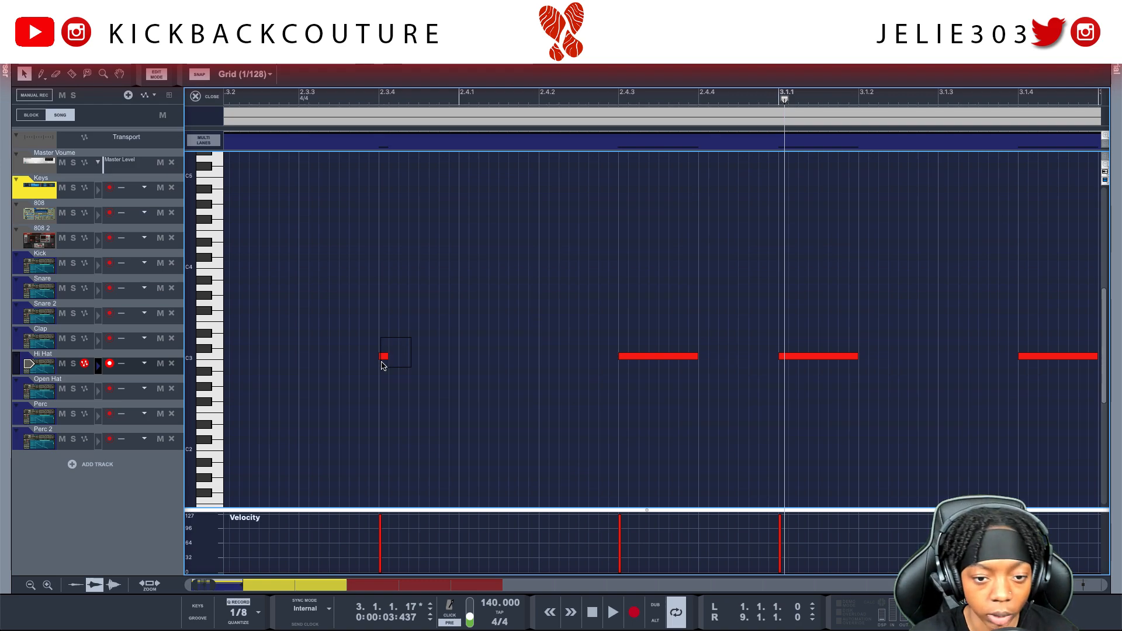
Copy the short note at 2.3.4 every 1/64 to form a roll up to 2.4.3, and play it.
left_click_drag(383, 357, 403, 362)
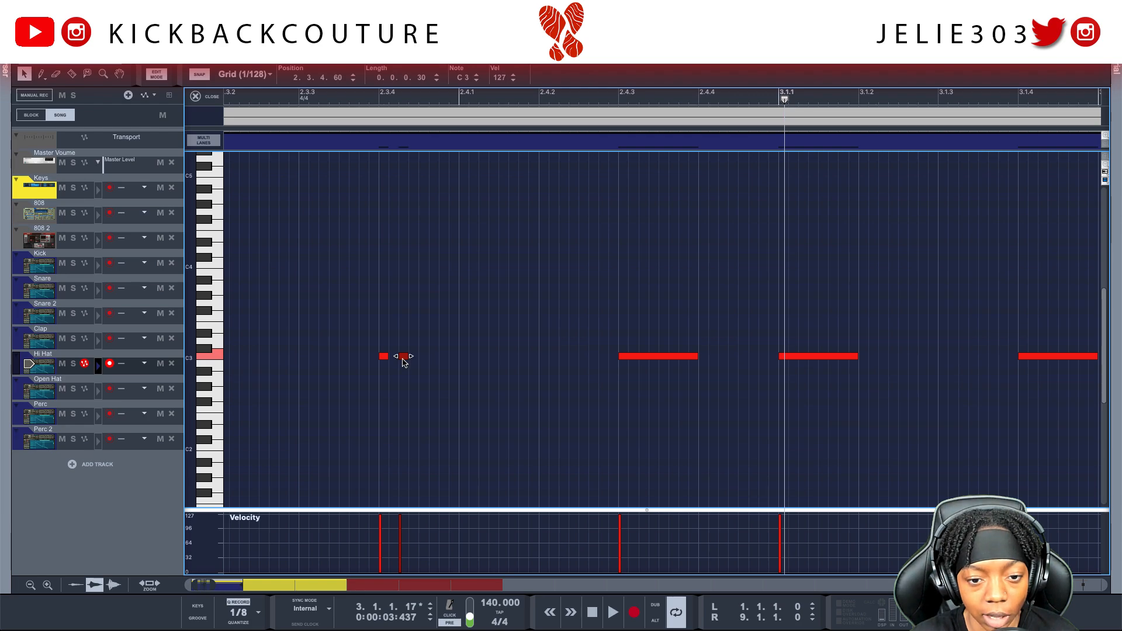
key("g")
key("g")
key("g")
key("g")
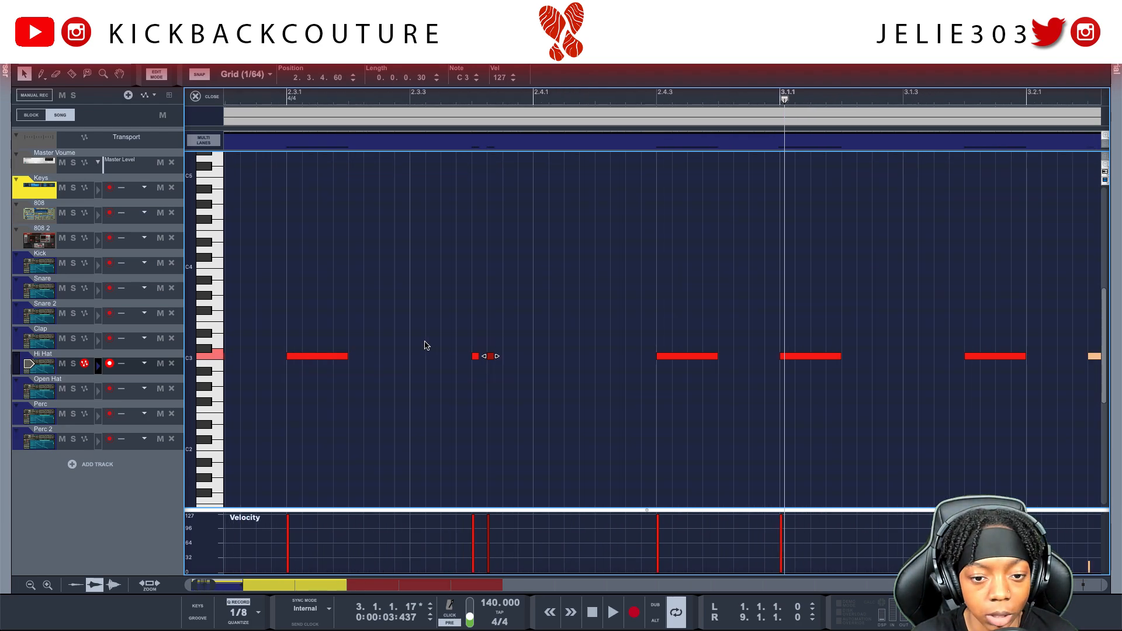
left_click_drag(548, 337, 617, 361)
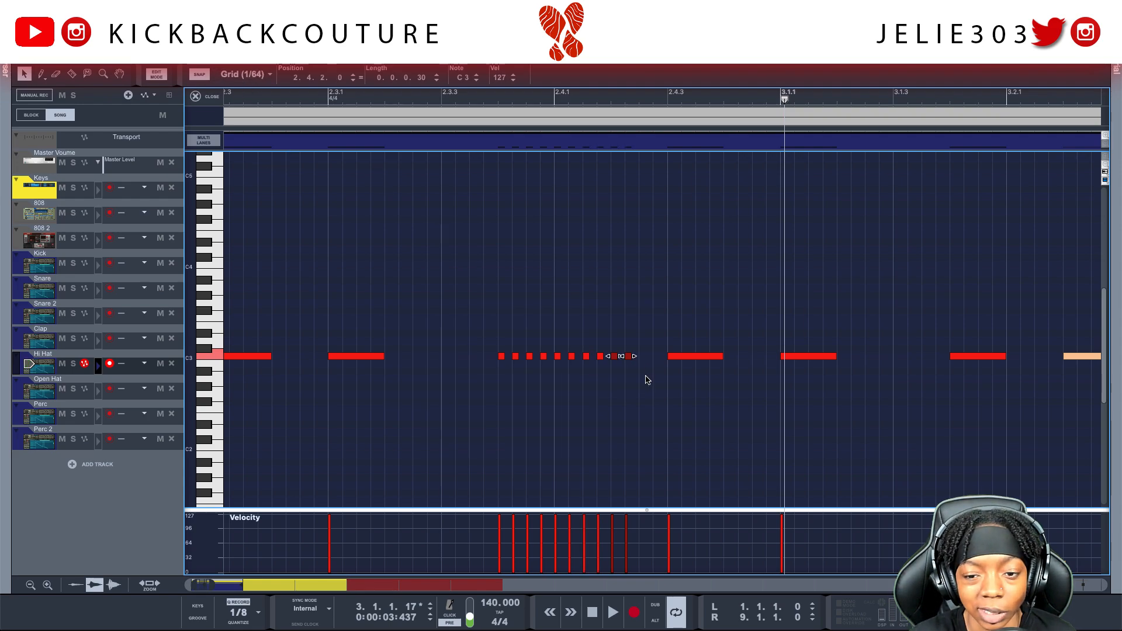
left_click_drag(629, 360, 655, 362)
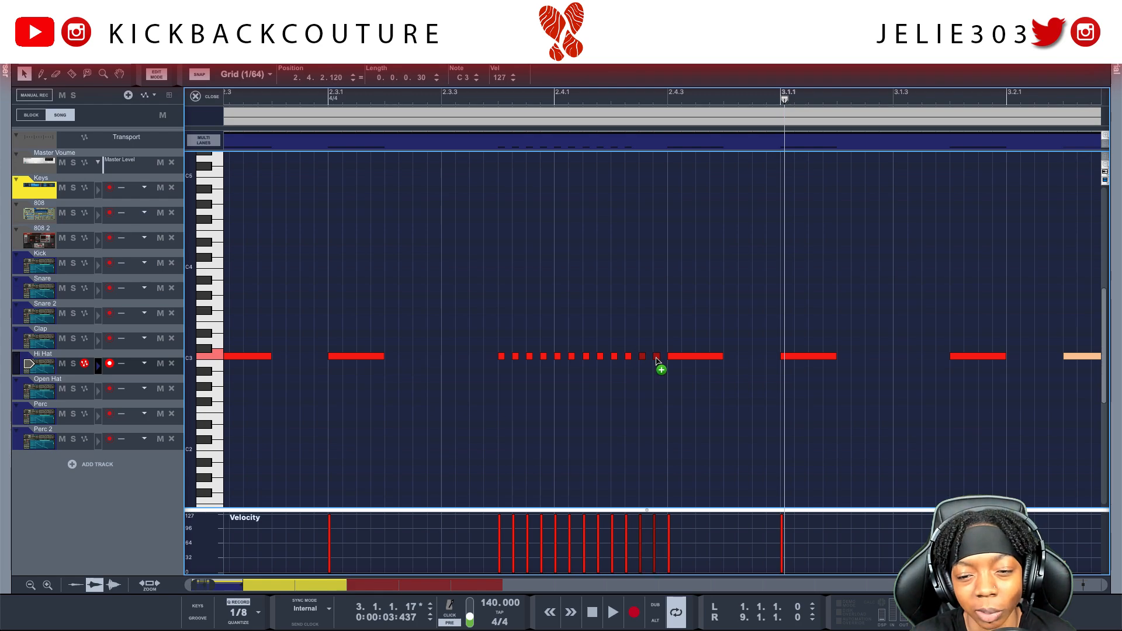
left_click(445, 110)
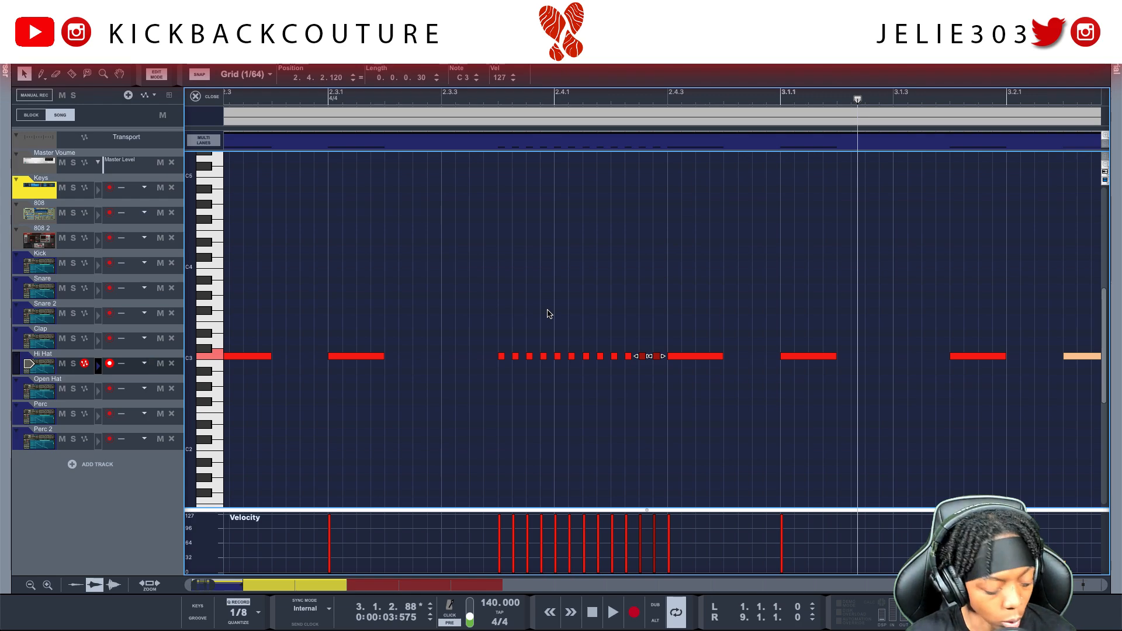
Try to fill the roll's gaps by copying its notes 30 ticks later, play the result, and undo the copies.
key("h")
key("h")
left_click_drag(607, 339, 402, 361)
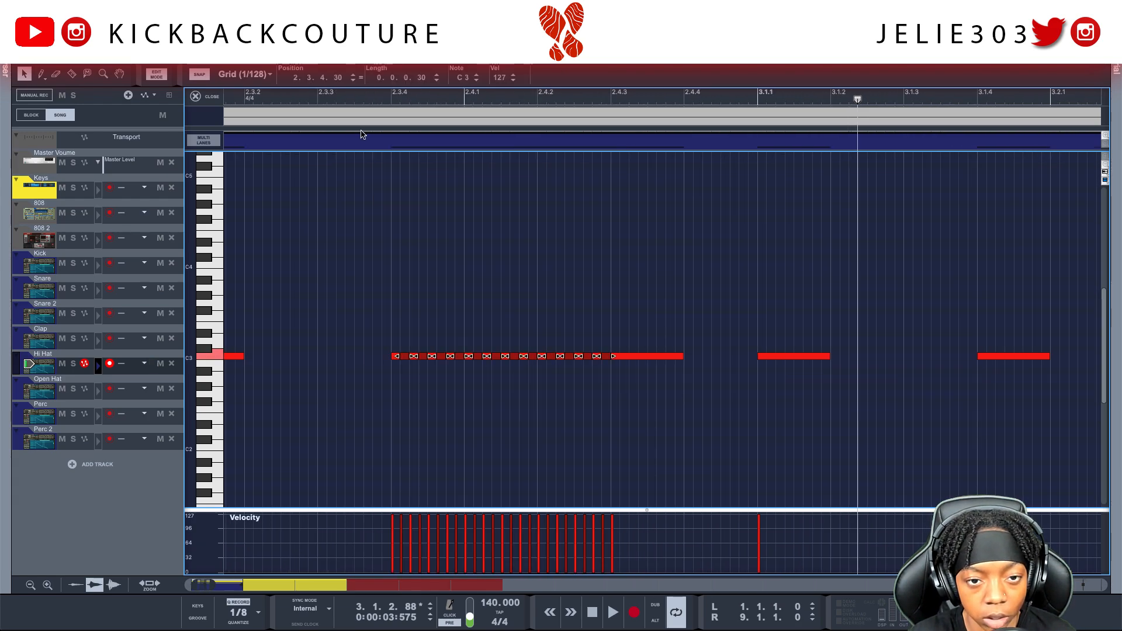
left_click(364, 99)
key("space")
key("space")
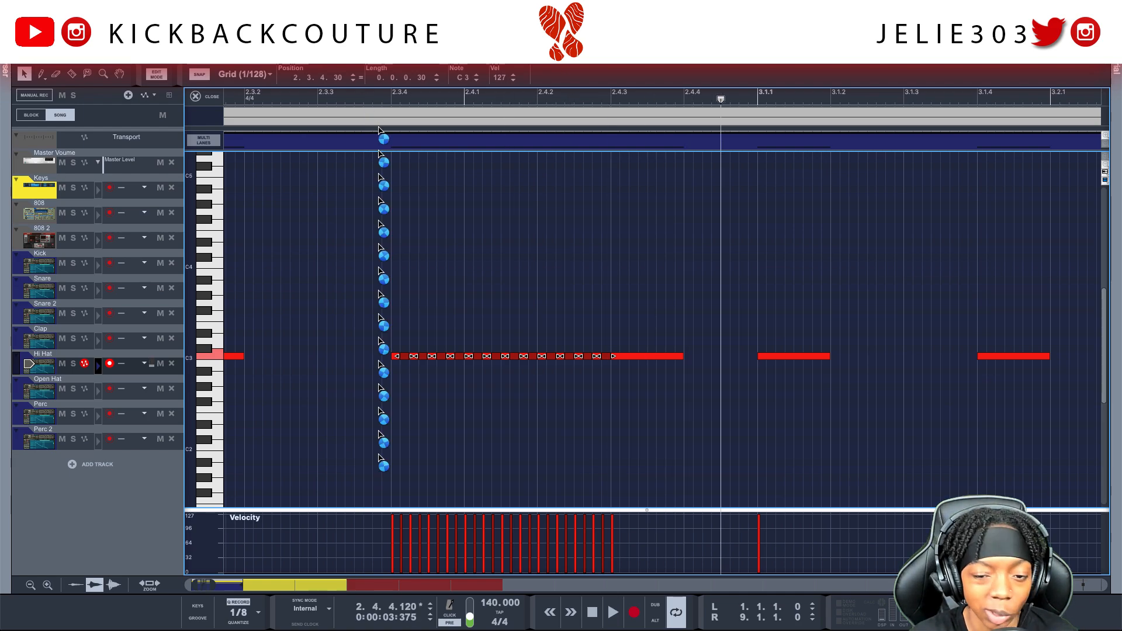
key("ctrl+z")
left_click(515, 307)
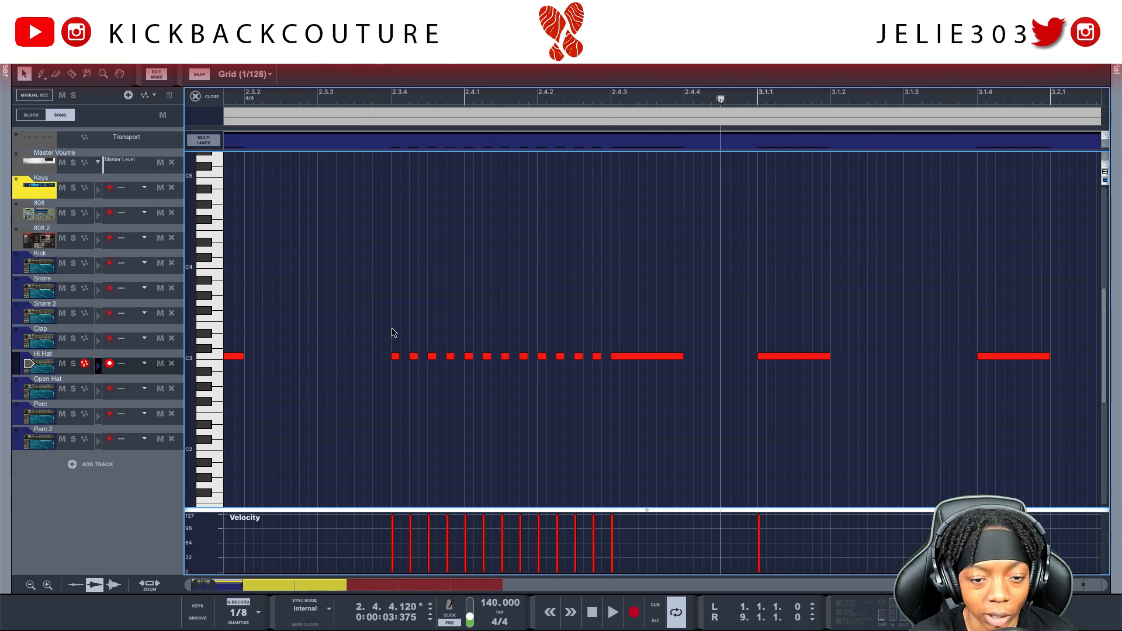
Draw a falling velocity ramp across the roll notes from 2.3.4 to 2.4.3, from 113 down to near zero.
left_click_drag(391, 332, 607, 384)
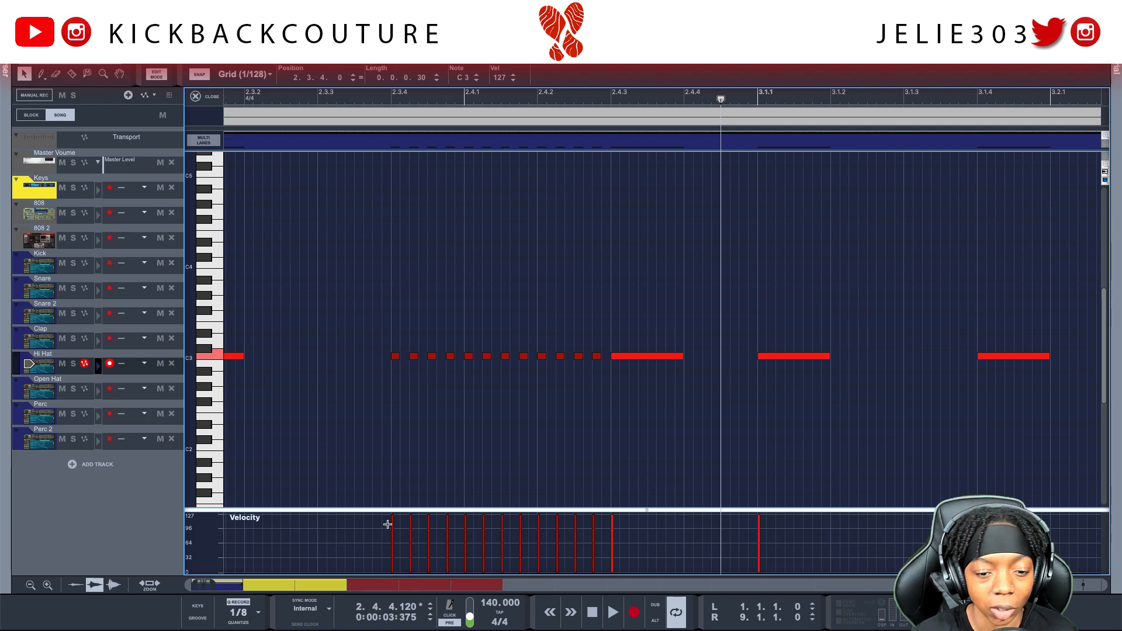
left_click_drag(387, 524, 452, 543)
left_click_drag(602, 566, 606, 573)
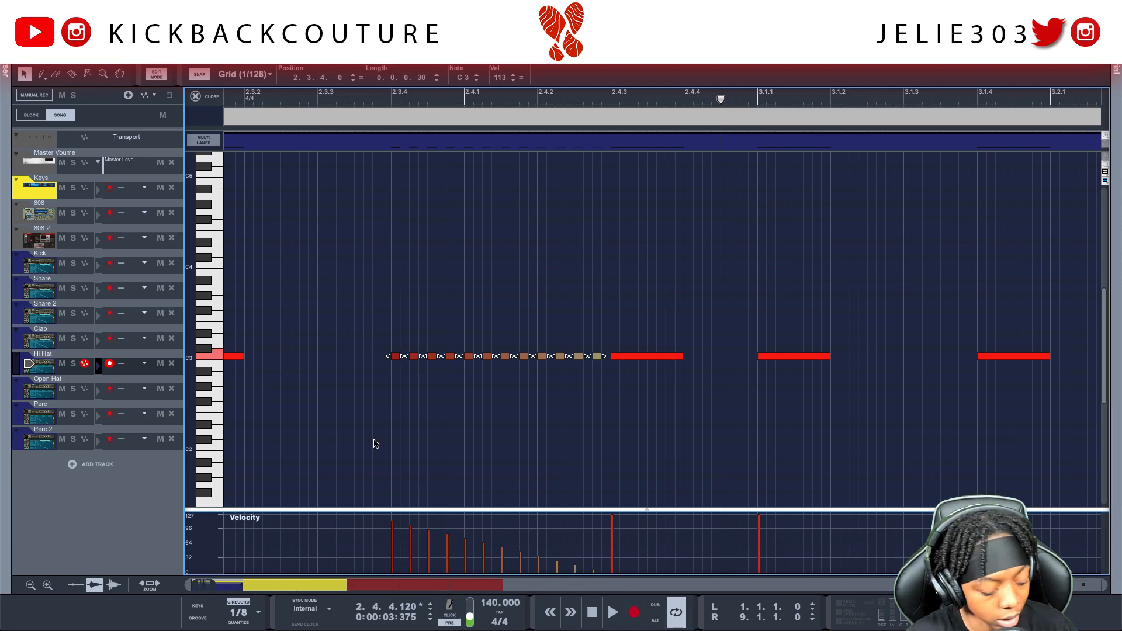
Play back the roll with its falling velocities from 2.2.2, and again from the start of the pattern.
key("g")
key("g")
key("g")
key("g")
key("g")
key("g")
key("g")
key("g")
key("g")
key("g")
key("g")
key("g")
key("g")
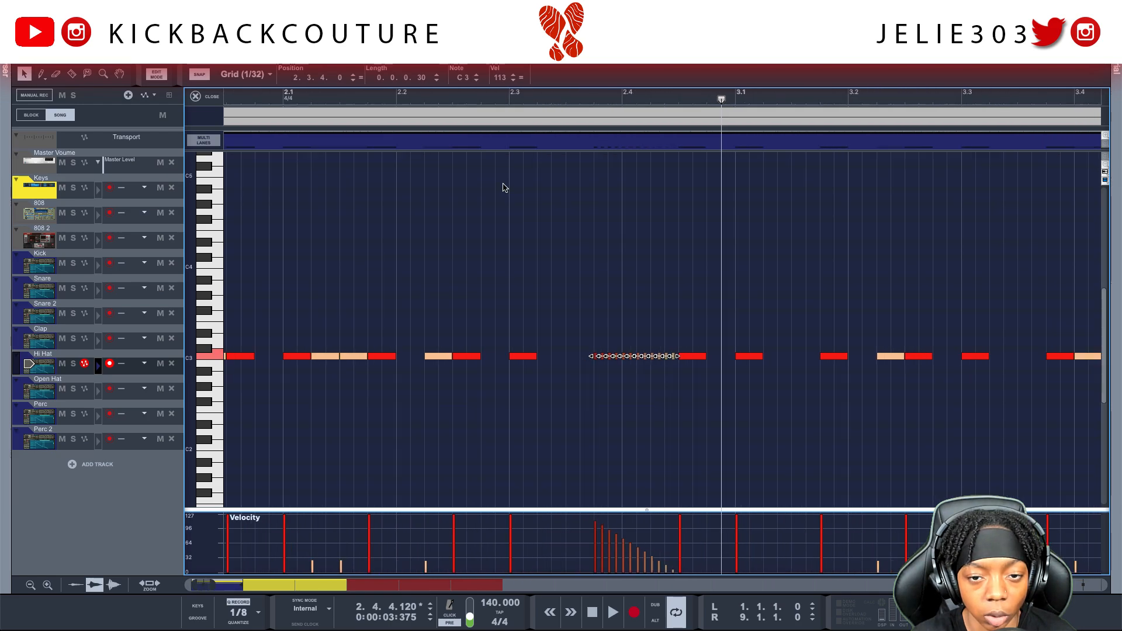
key("g")
left_click(544, 97)
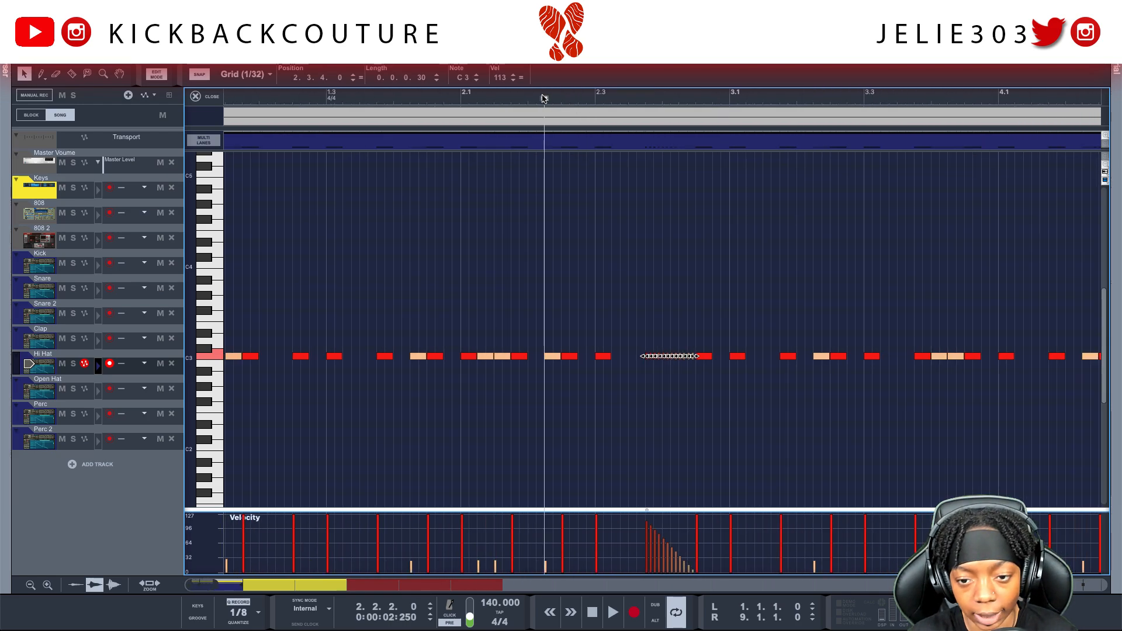
key("space")
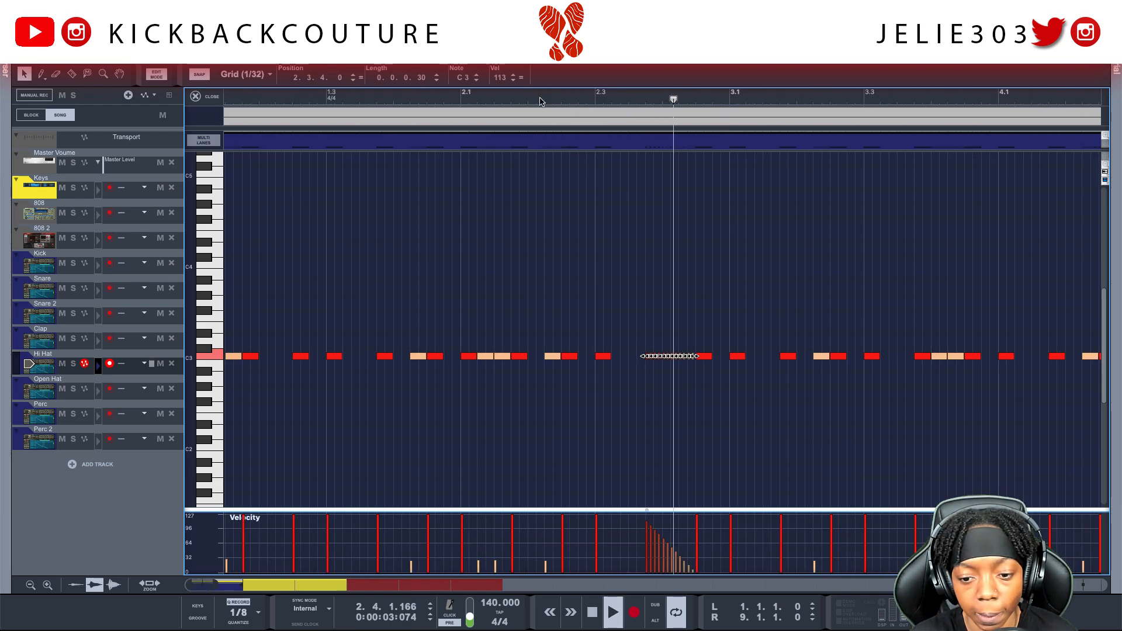
key("shift+Return")
key("shift+Return")
key("space")
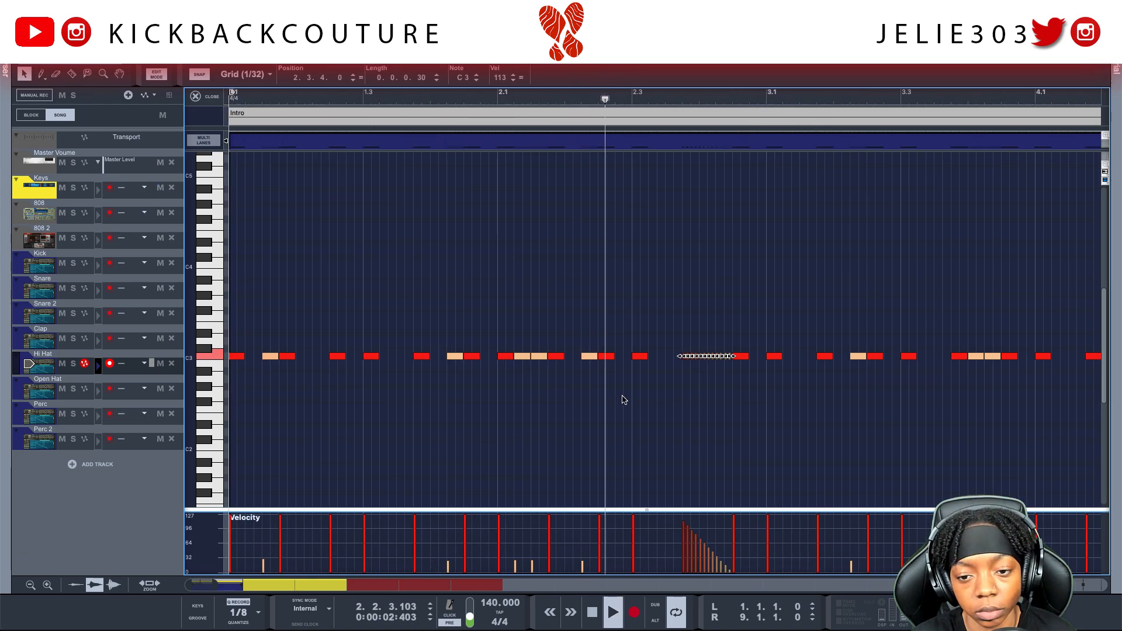
key("space")
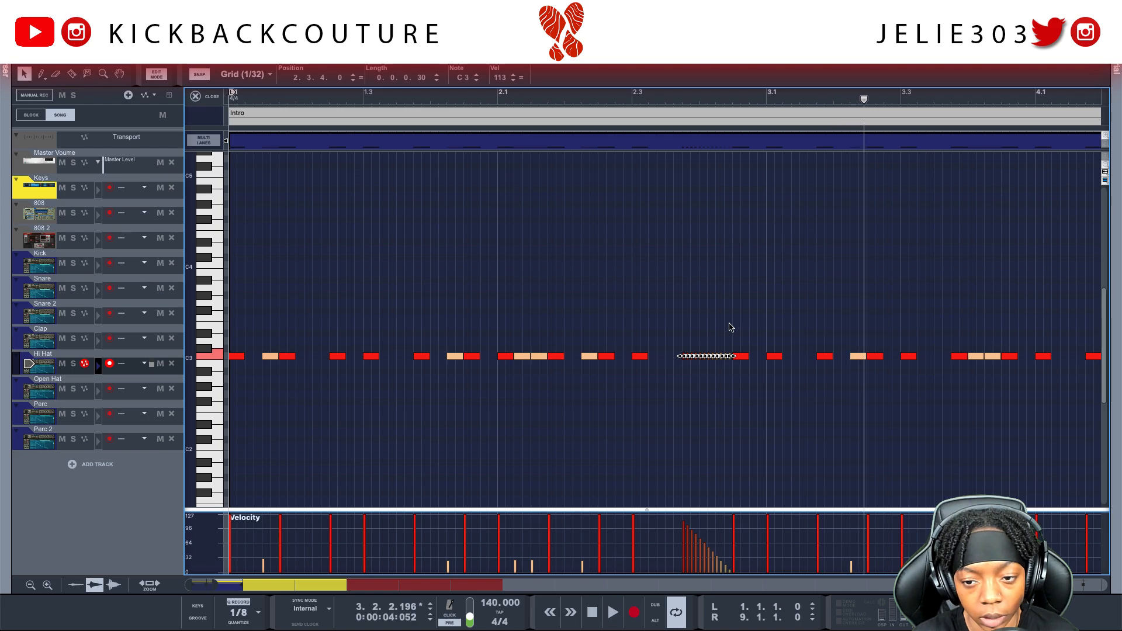
Shorten the C3 note at 2.4.3 to a 1/128 note and copy it every 1/64 up to 3.1.1.
left_click(742, 356)
scroll(746, 379, "up", 6)
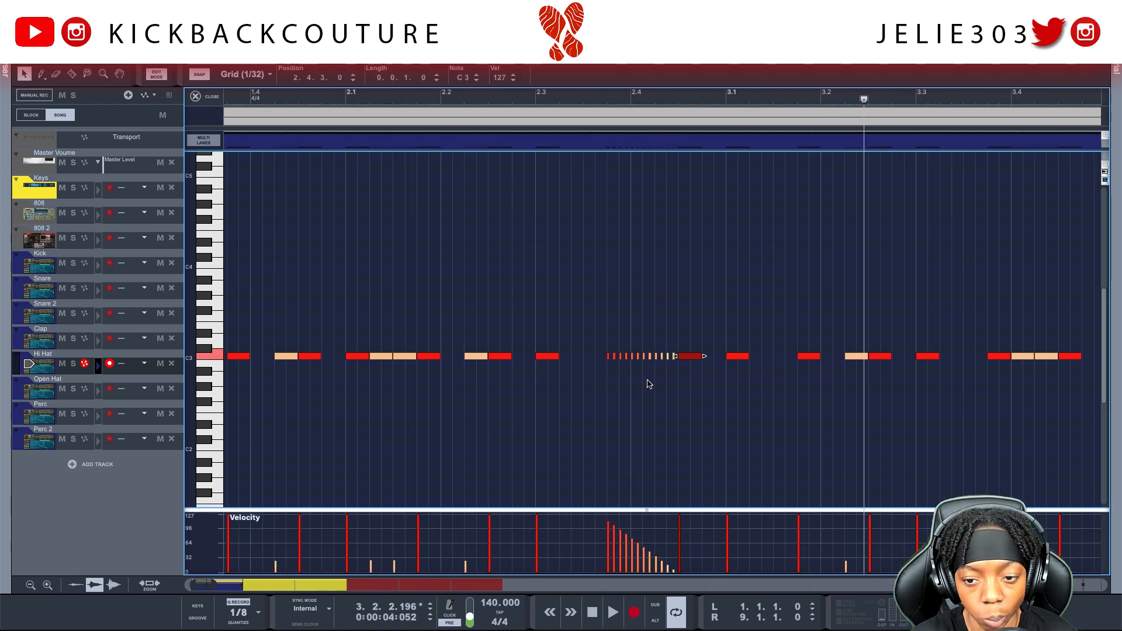
scroll(412, 415, "up", 4)
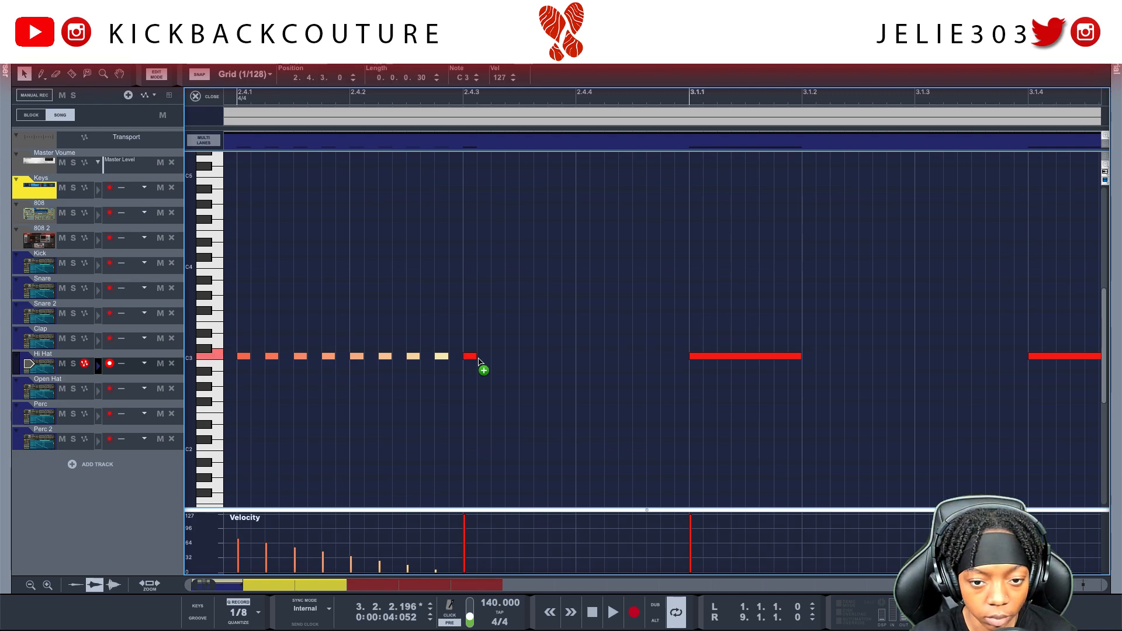
left_click_drag(478, 361, 525, 362)
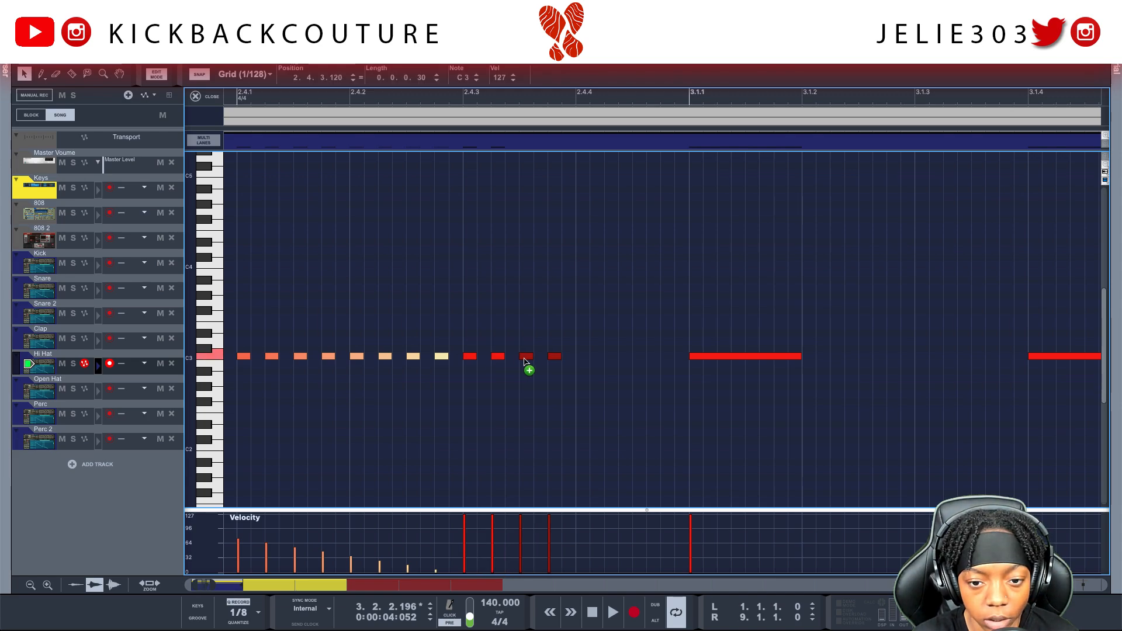
left_click_drag(576, 337, 467, 367)
left_click(468, 363)
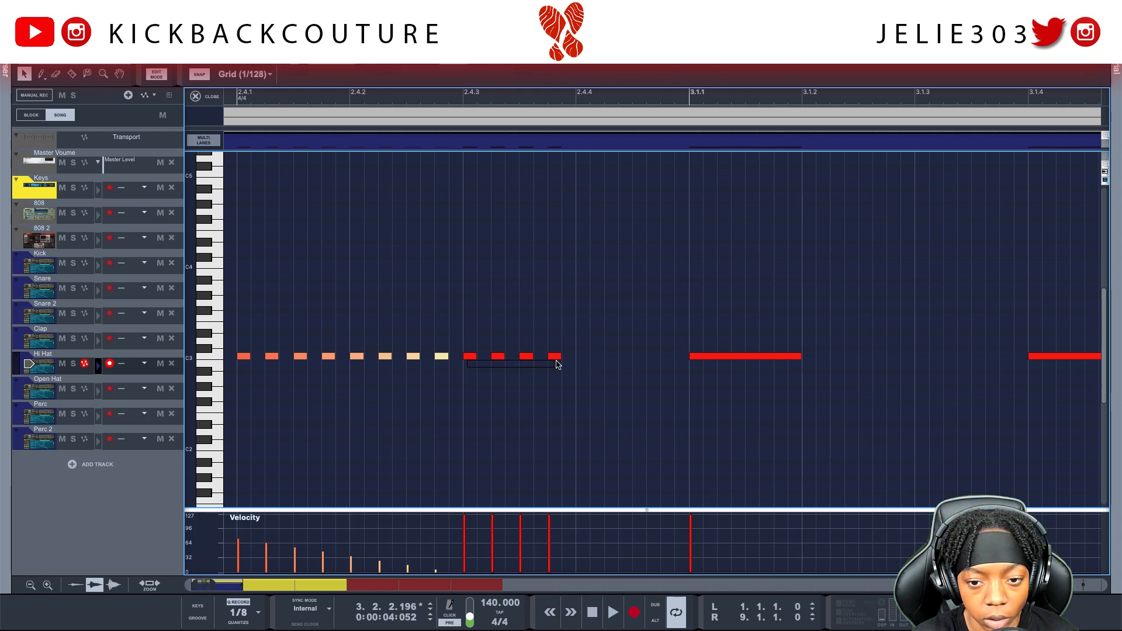
left_click_drag(581, 337, 586, 359)
Set the first note of the roll at 2.4.3 to velocity 109 and ramp the remaining notes upward from near zero.
left_click_drag(678, 338, 468, 380)
left_click_drag(462, 522, 679, 591)
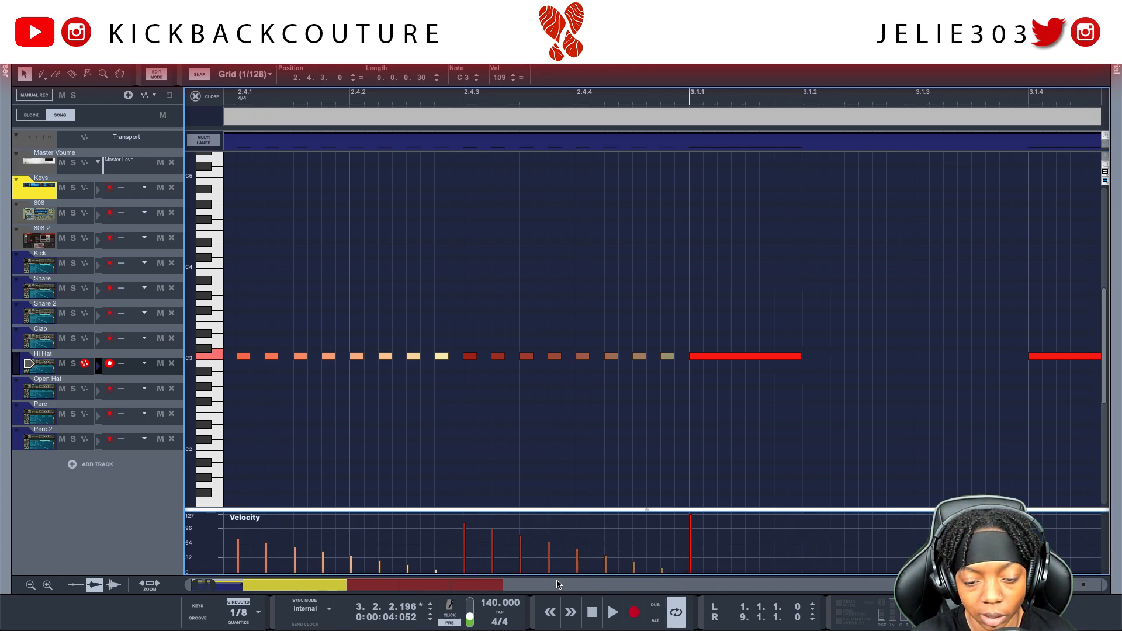
left_click_drag(639, 551, 675, 538)
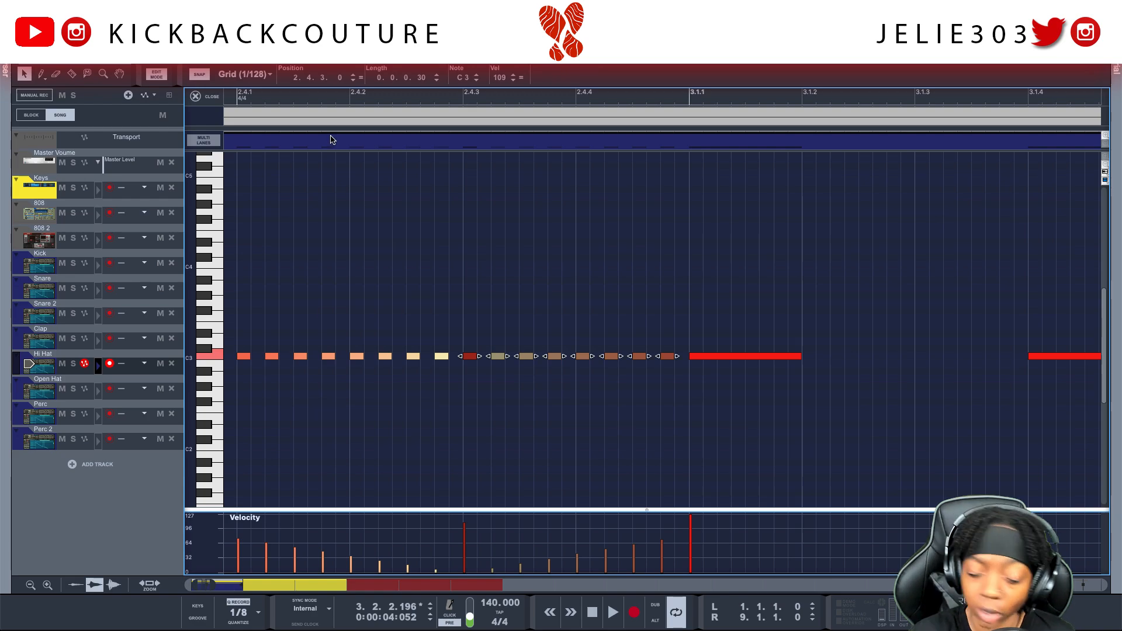
Play the hi-hat pattern from the start to hear the extended roll with its rising velocities.
key("shift+Return")
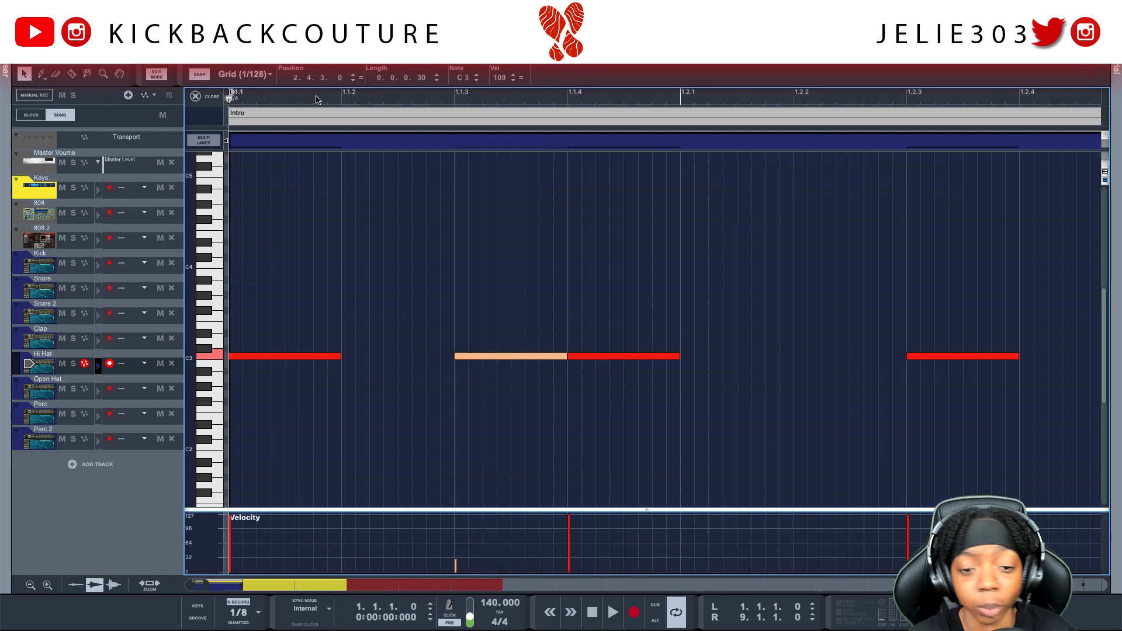
key("space")
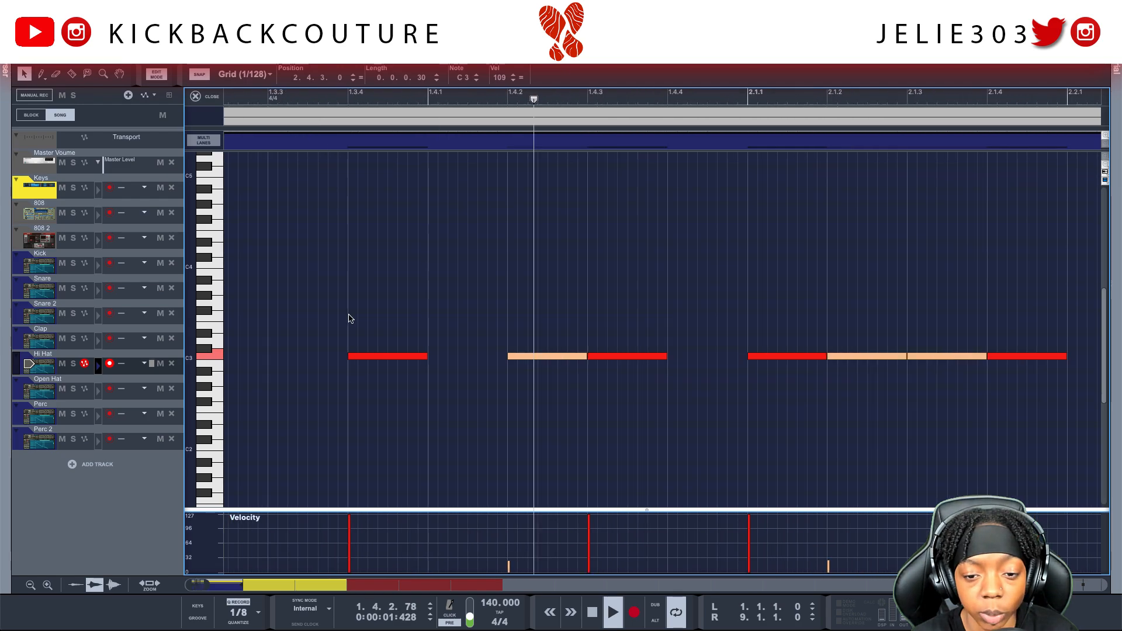
scroll(349, 319, "down", 9)
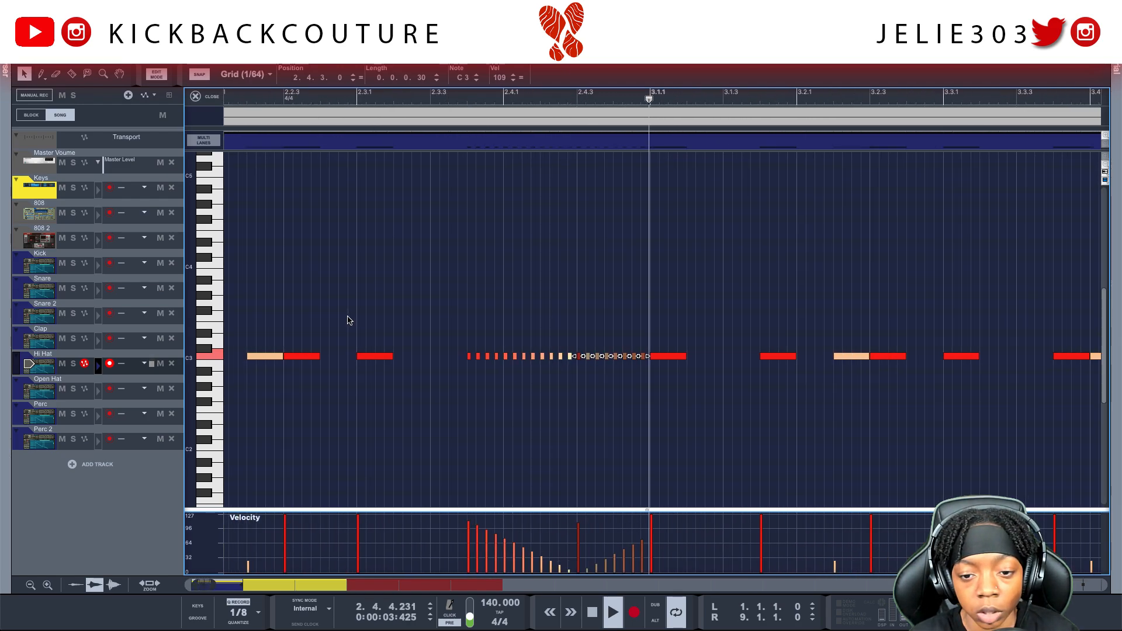
Reshape the second half of the roll from 2.4.3 with velocities falling to near zero, and play the pattern from the start.
key("space")
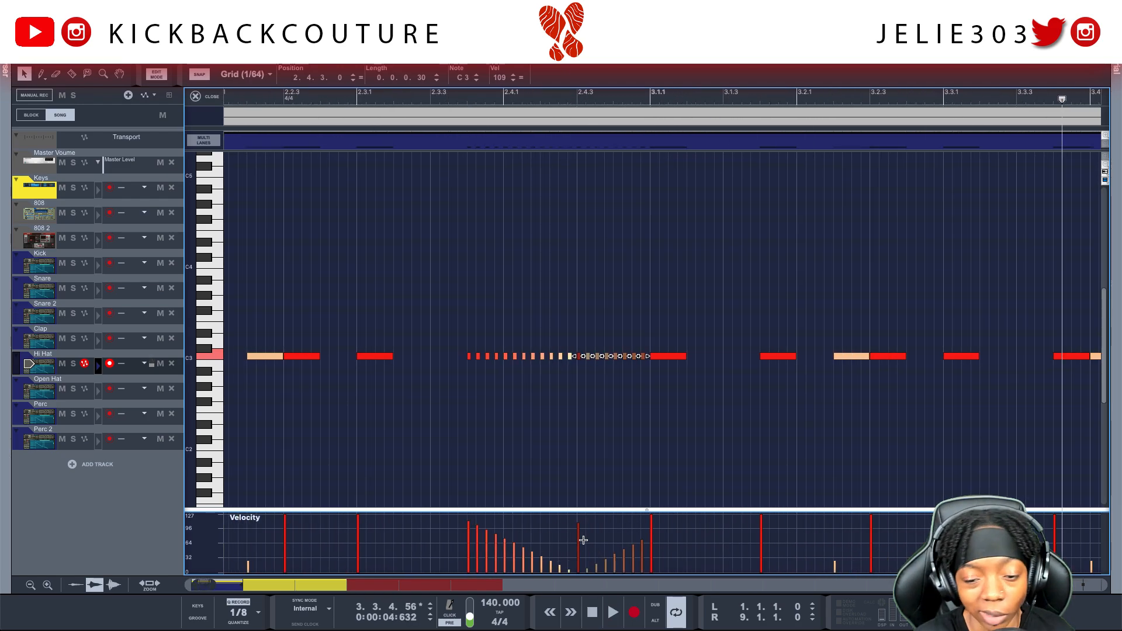
left_click_drag(581, 535, 647, 582)
key("shift+Return")
key("space")
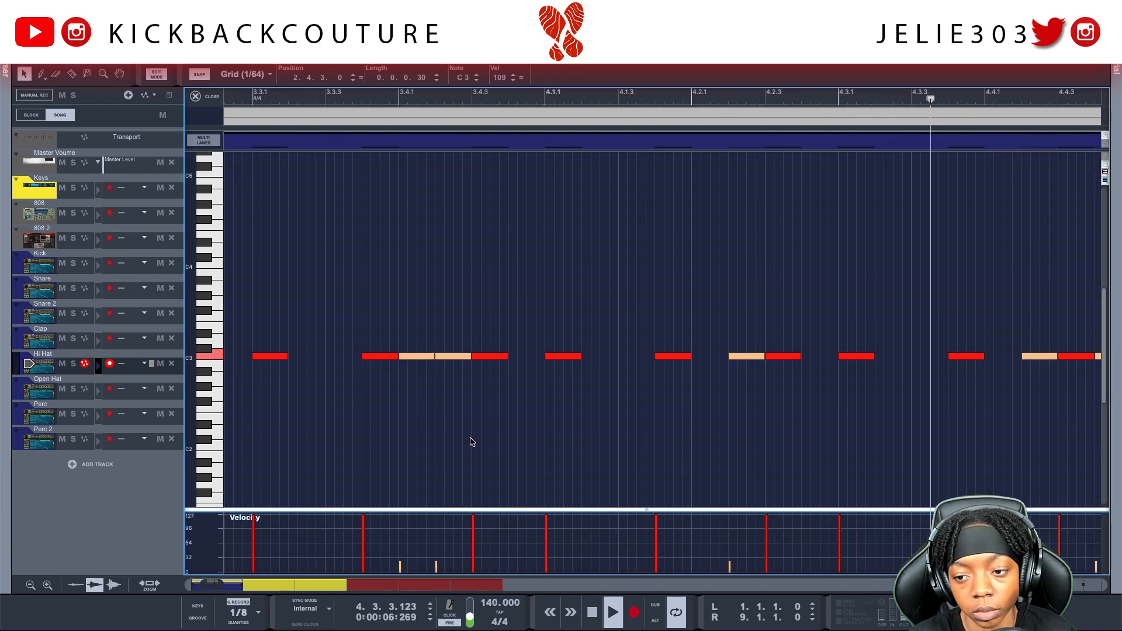
key("space")
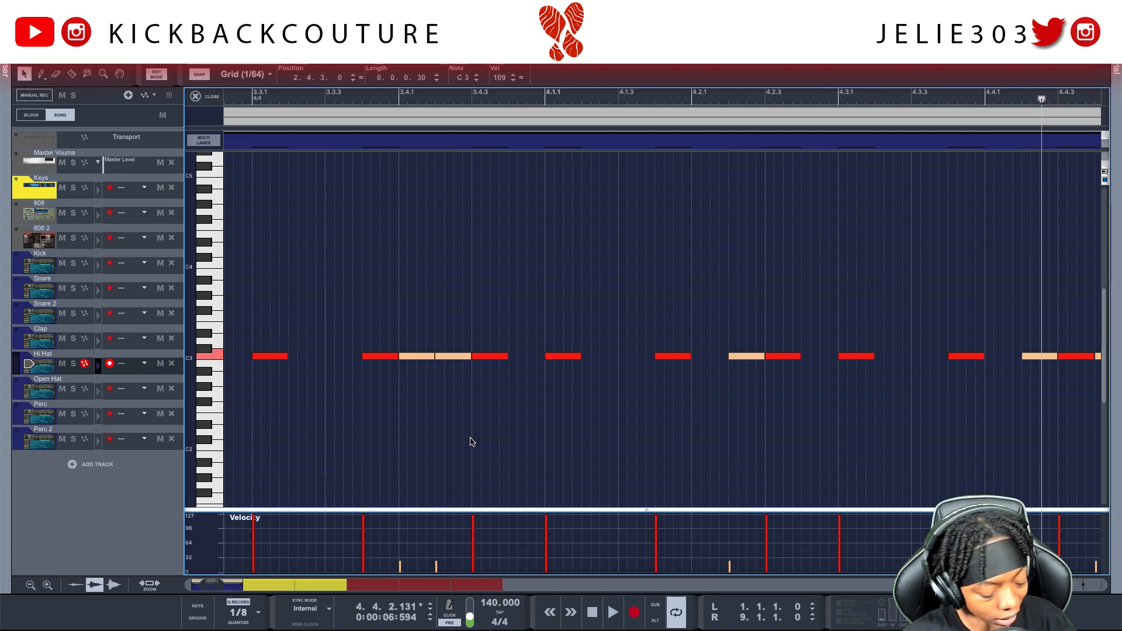
Delete all hi-hat notes from bar 3 onward, keeping the first two bars with the rolls.
scroll(473, 442, "down", 8)
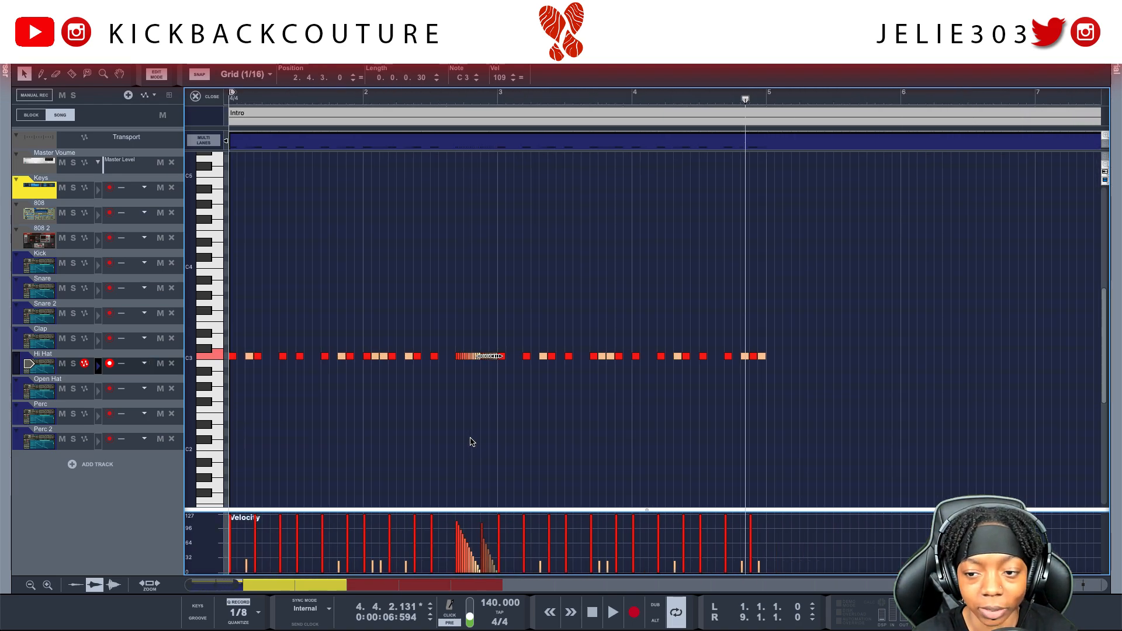
scroll(472, 443, "down", 1)
left_click_drag(529, 486, 478, 494)
key("Delete")
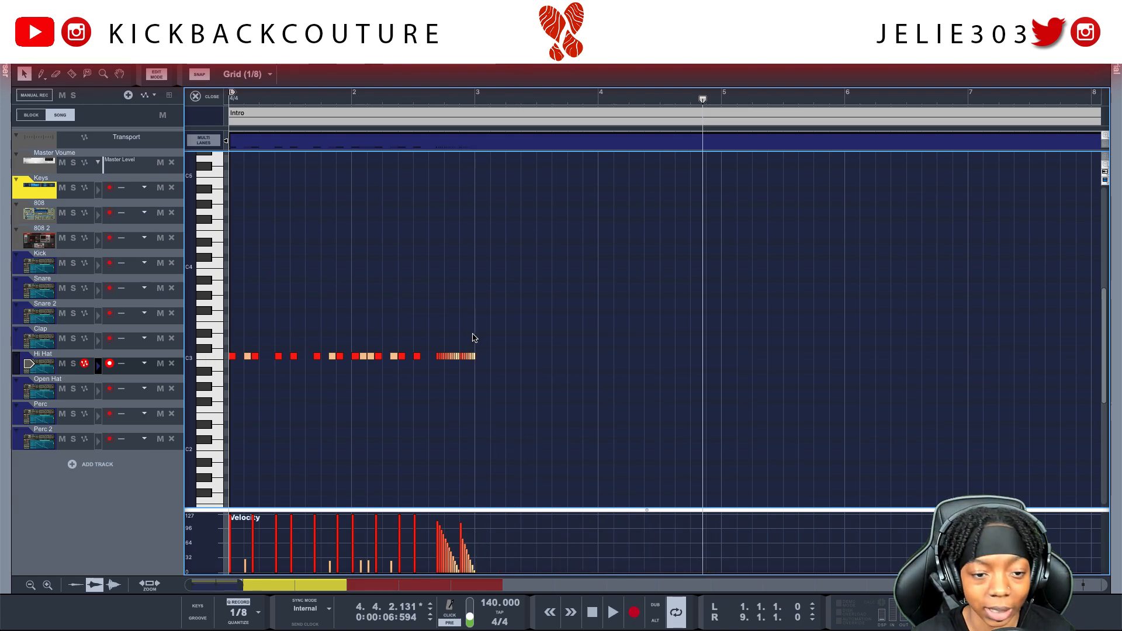
Duplicate the two-bar hi-hat pattern to four bars, and duplicate those again to fill eight bars.
key("ctrl+a")
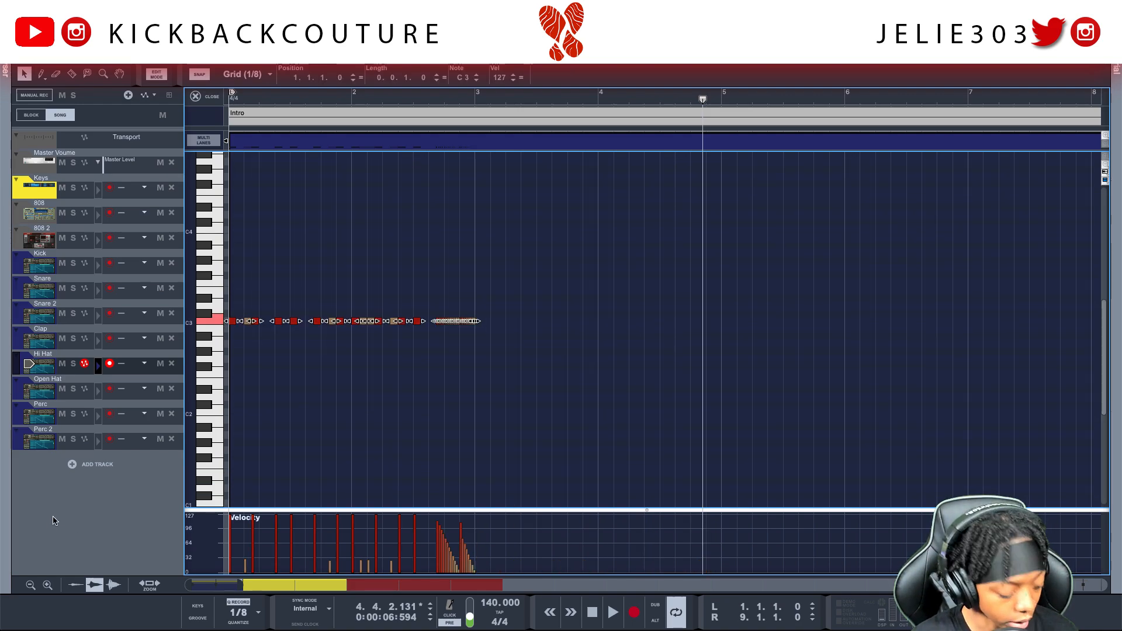
key("ctrl+d")
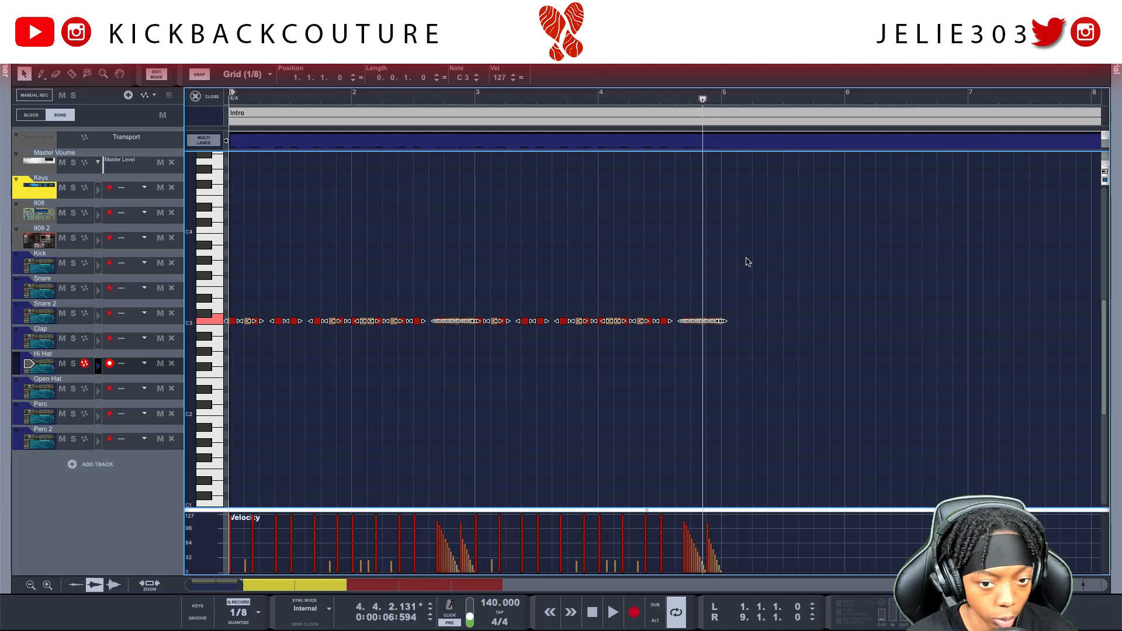
key("ctrl+d")
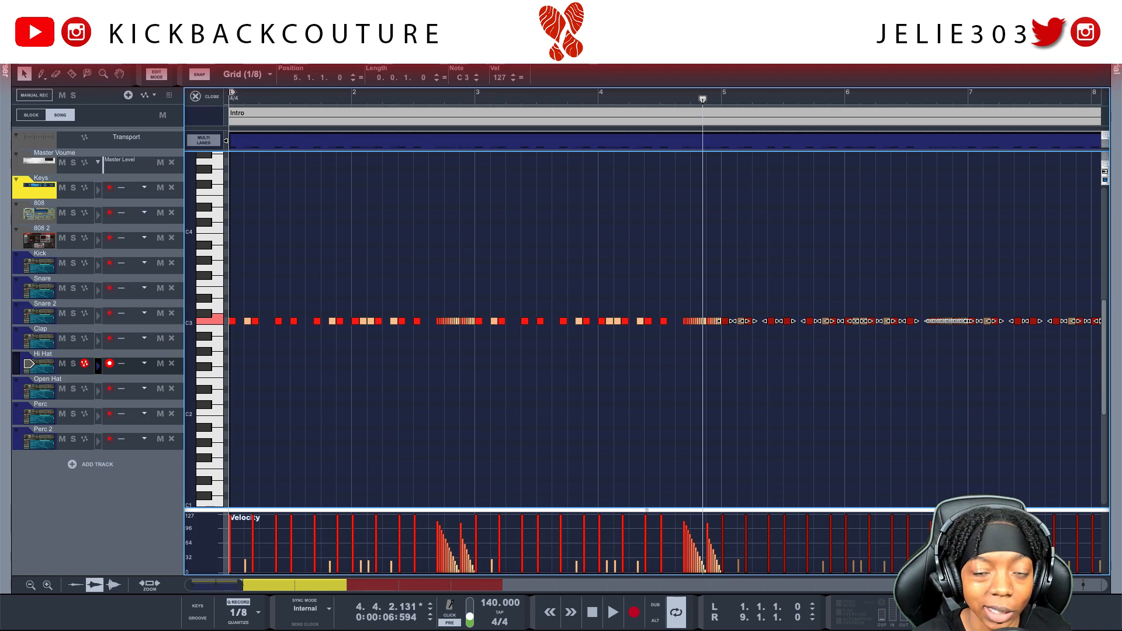
Add a Quartet Chorus Ensemble to the insert effects of the Hi Hat channel in the rack.
left_click_drag(603, 63, 604, 629)
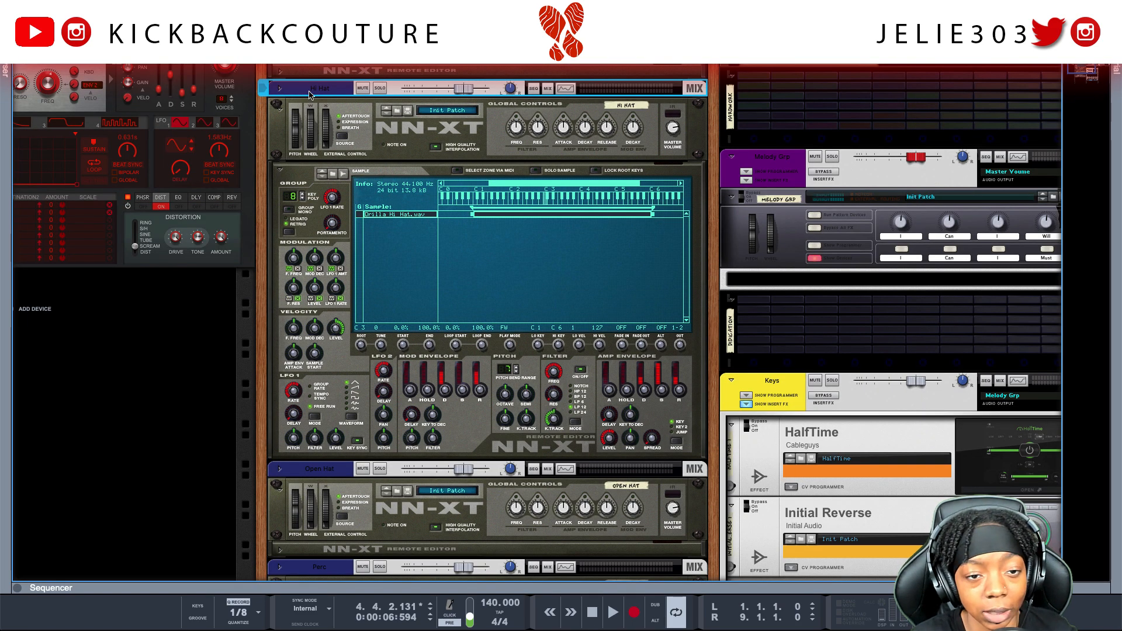
left_click(280, 89)
left_click(293, 112)
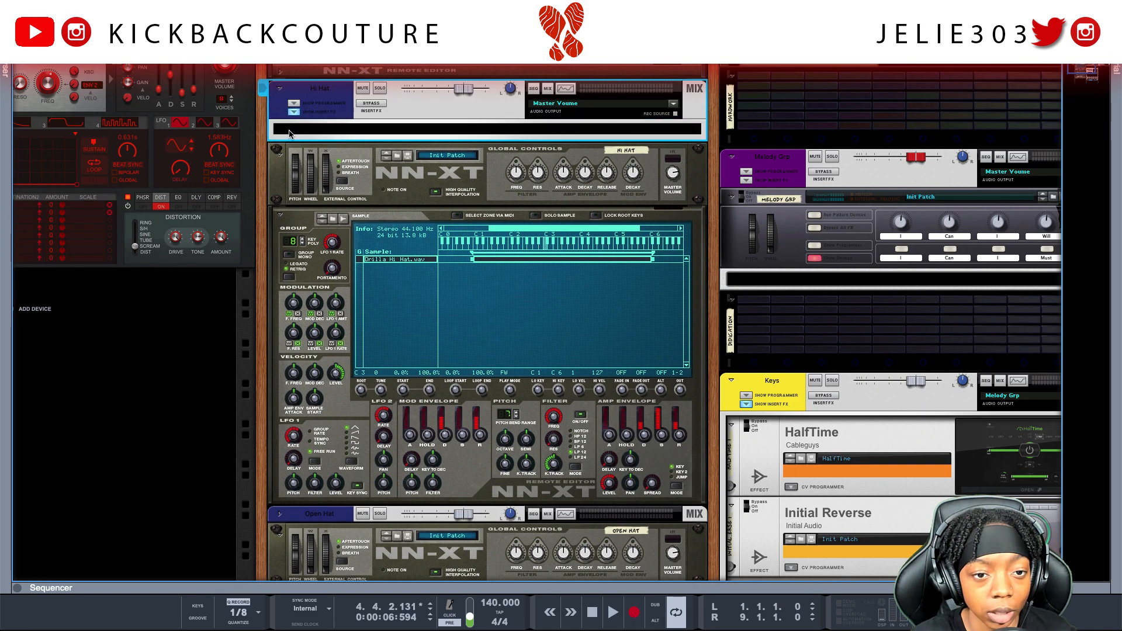
left_click(290, 133)
key("F3")
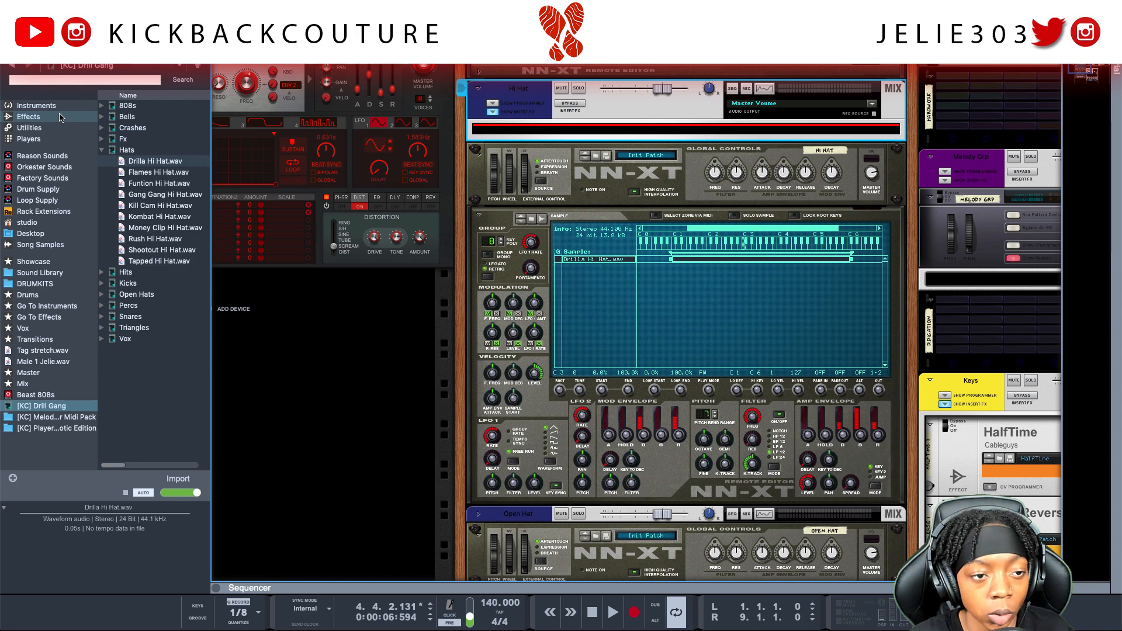
left_click(60, 117)
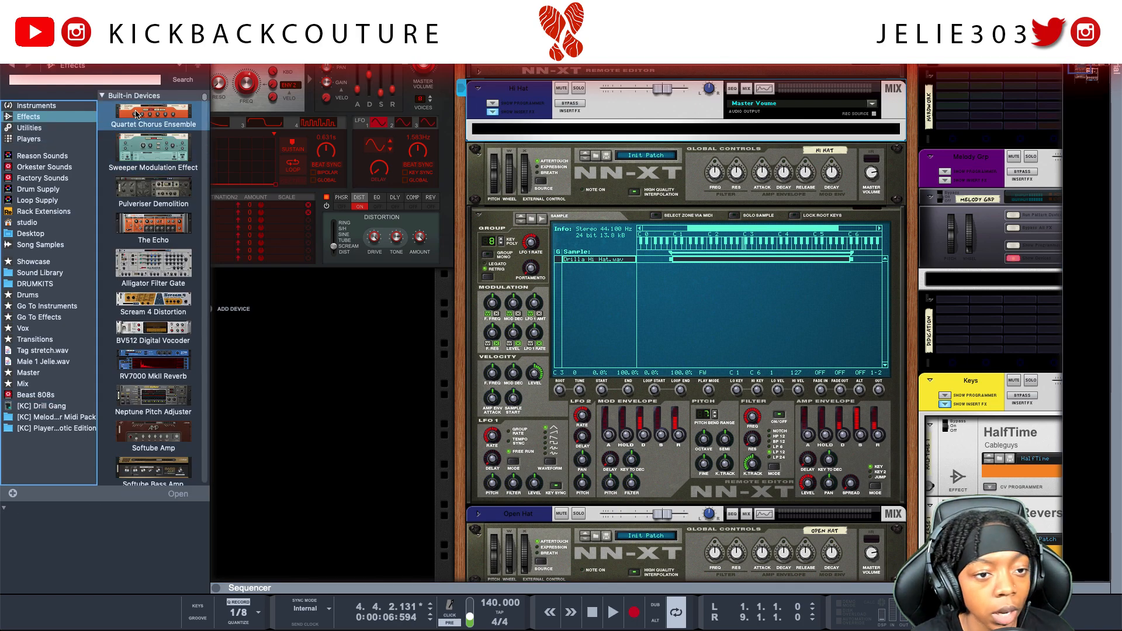
left_click_drag(137, 114, 543, 163)
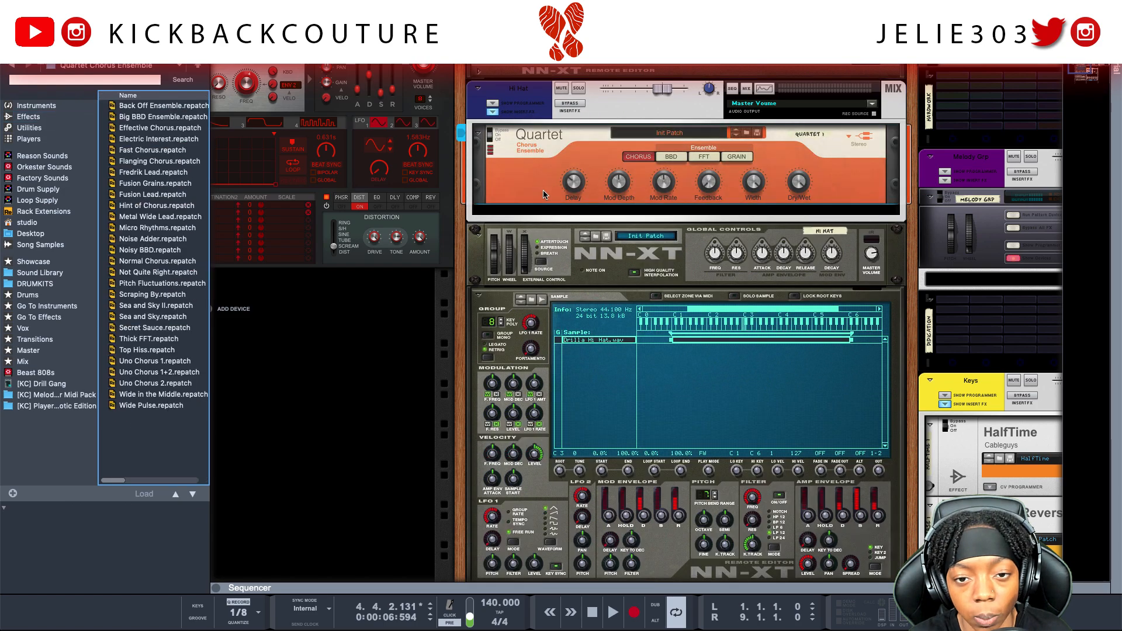
Set Quartet's chorus Delay to about 16 ms while playing the hi-hats through it.
left_click(641, 158)
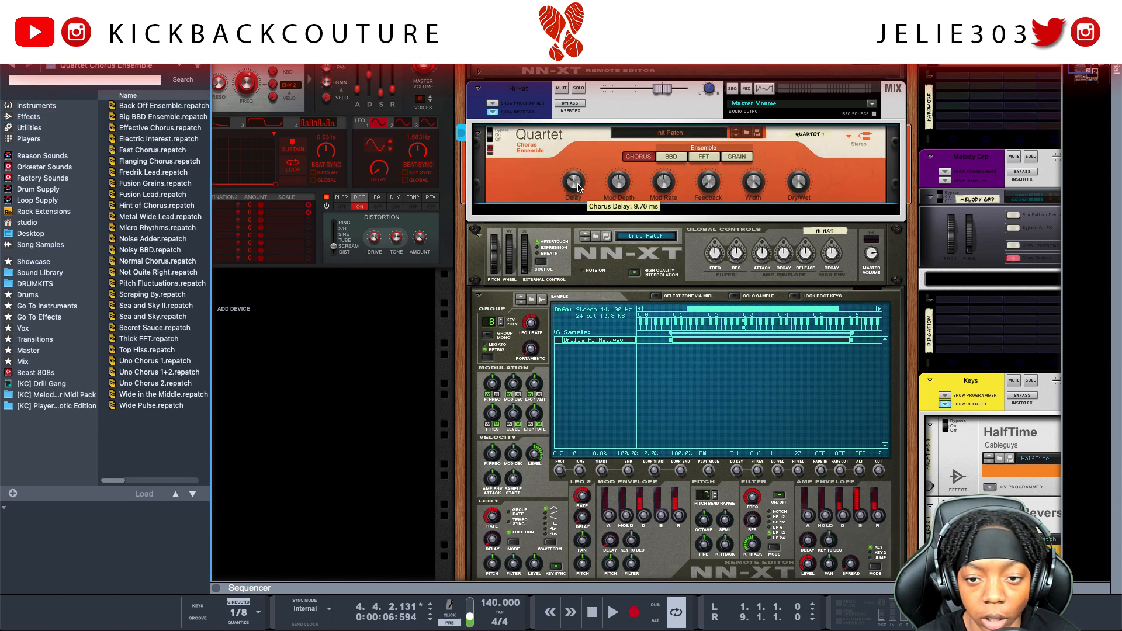
key("space")
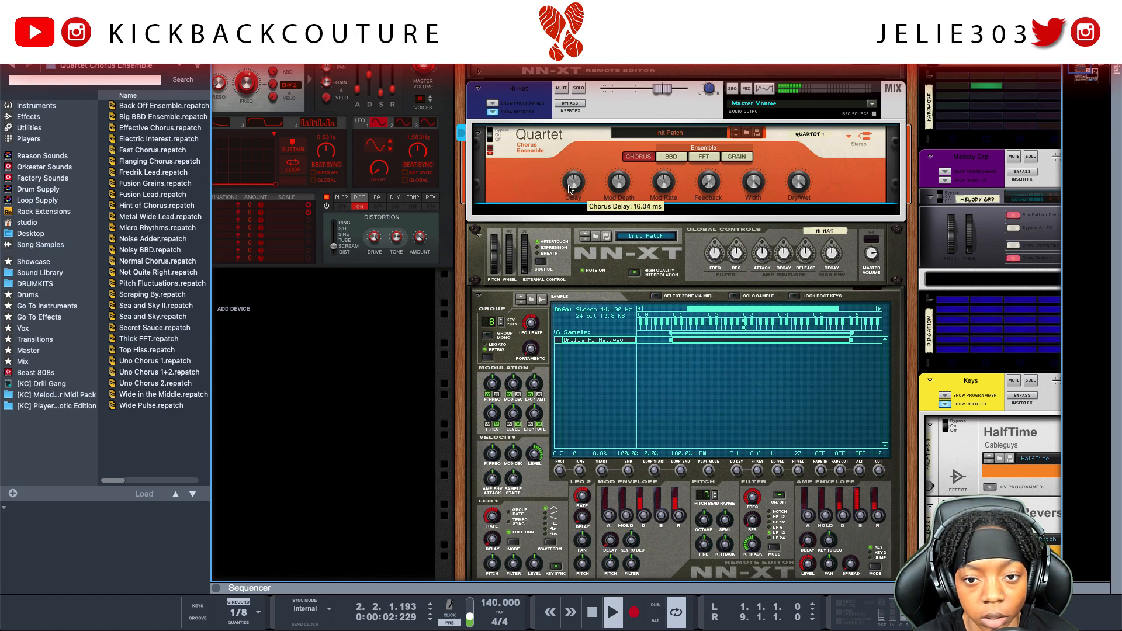
left_click_drag(574, 182, 519, 213)
scroll(354, 268, "right", 3)
scroll(355, 268, "up", 1)
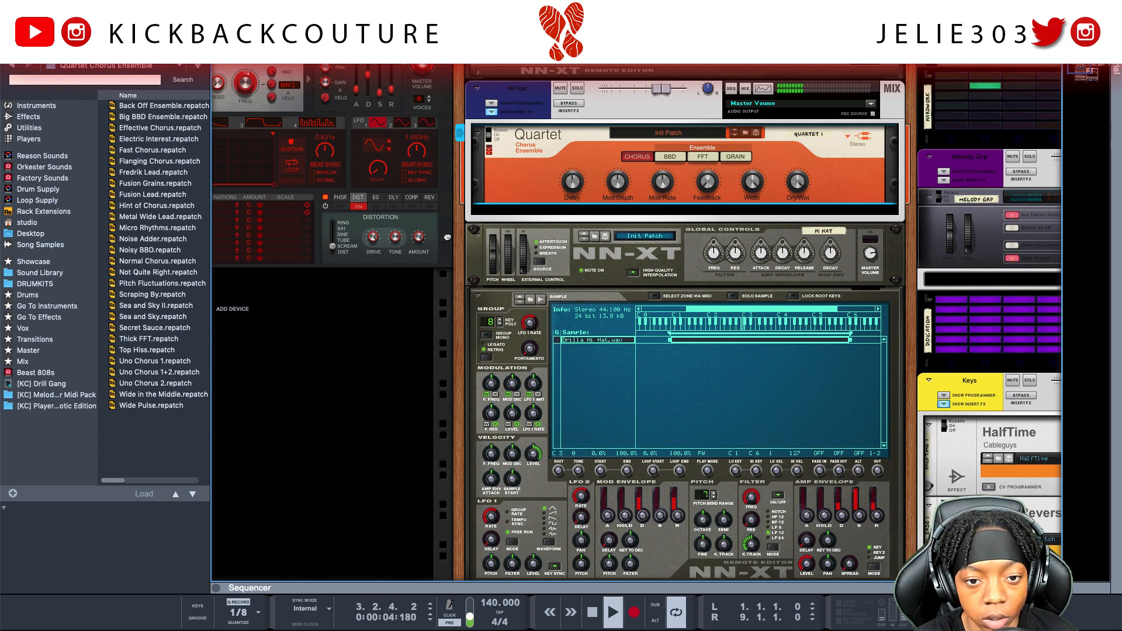
scroll(355, 268, "right", 1)
scroll(355, 268, "up", 1)
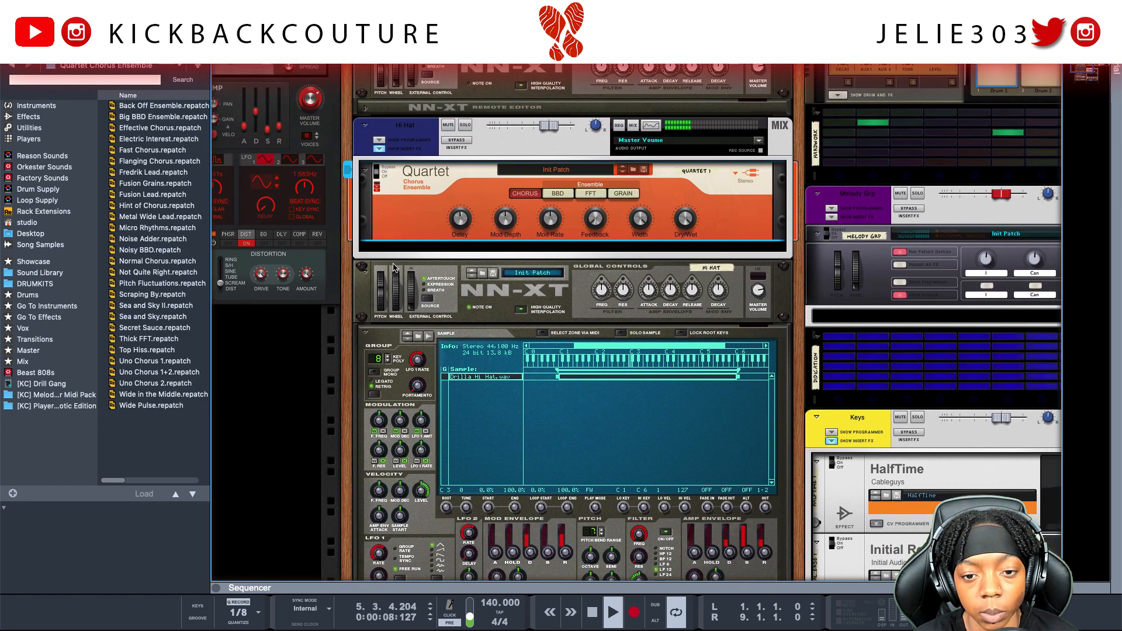
key("space")
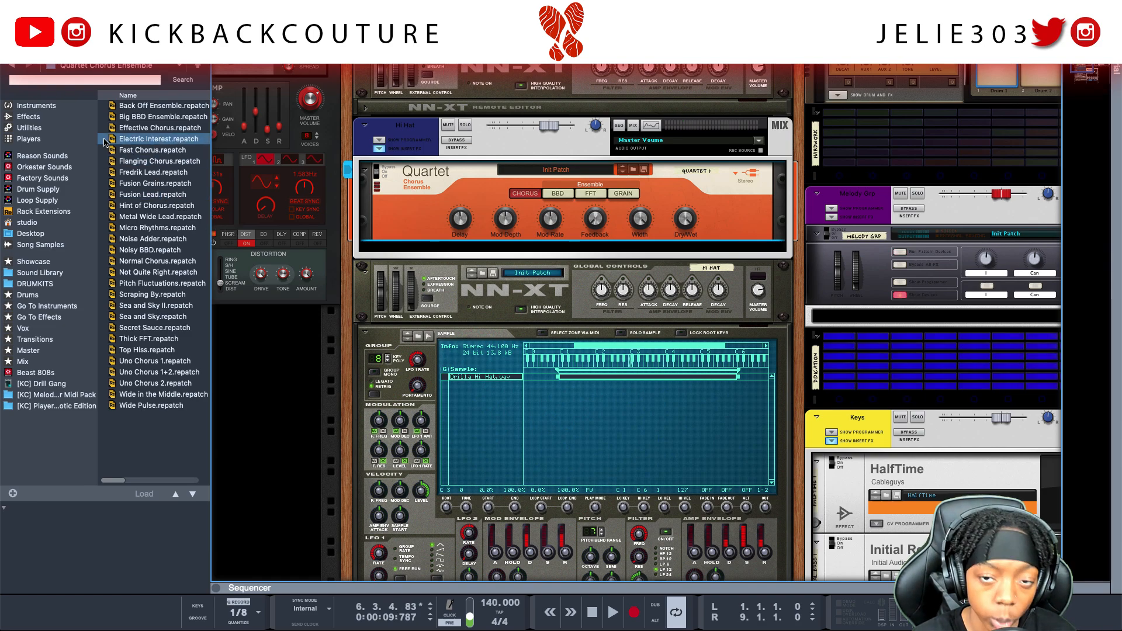
Add The Echo after Quartet in the Hi Hat channel's insert effects.
left_click(46, 117)
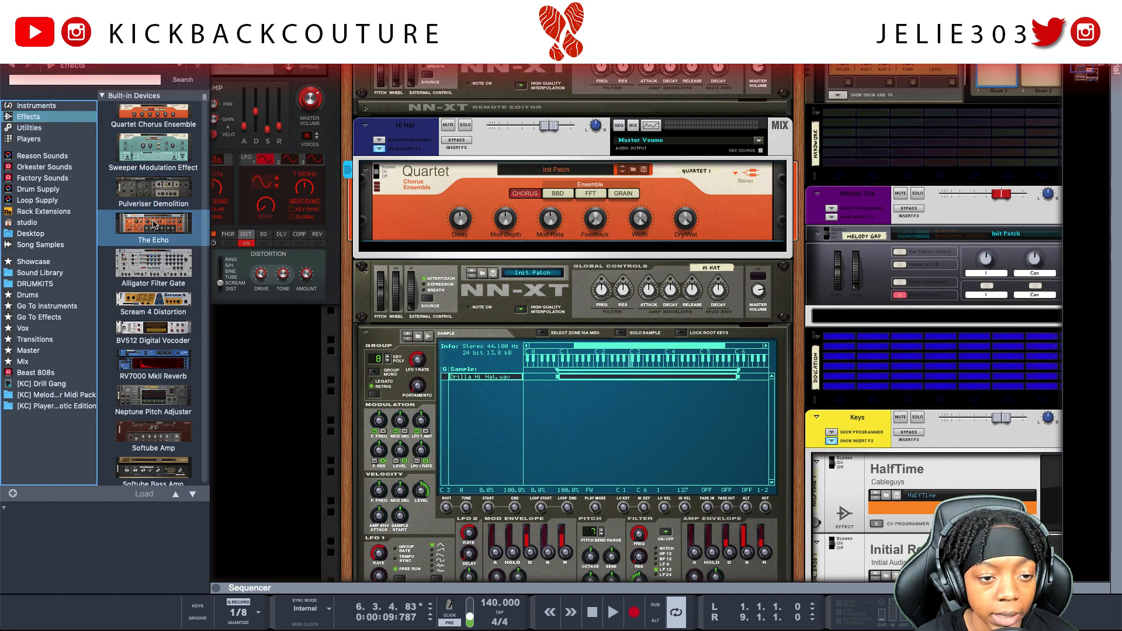
left_click_drag(143, 230, 408, 243)
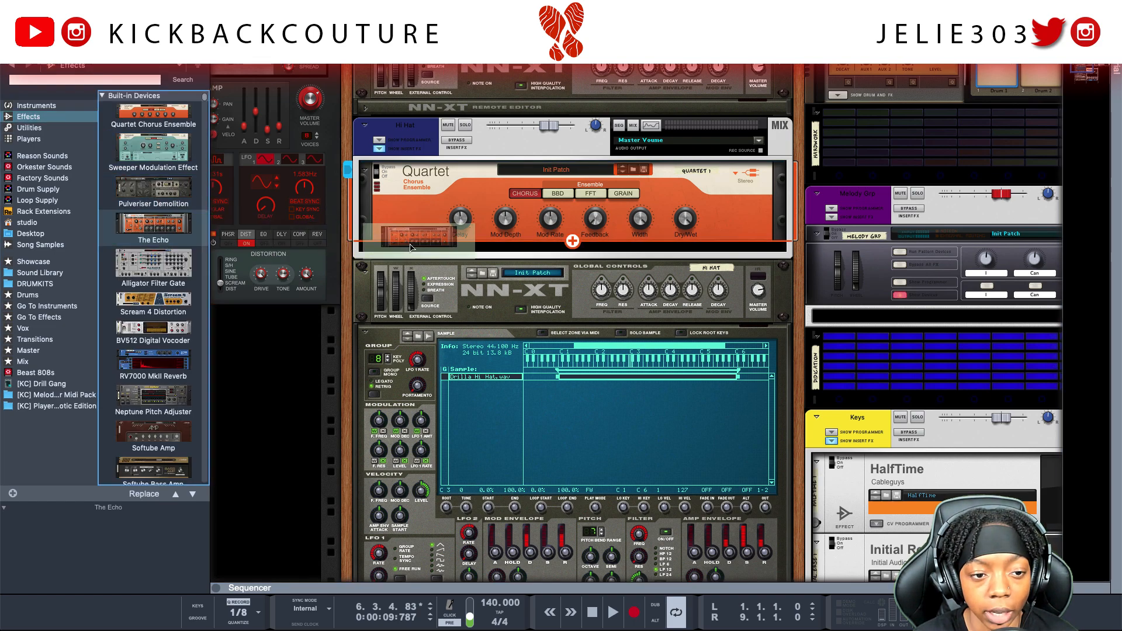
left_click_drag(499, 261, 501, 260)
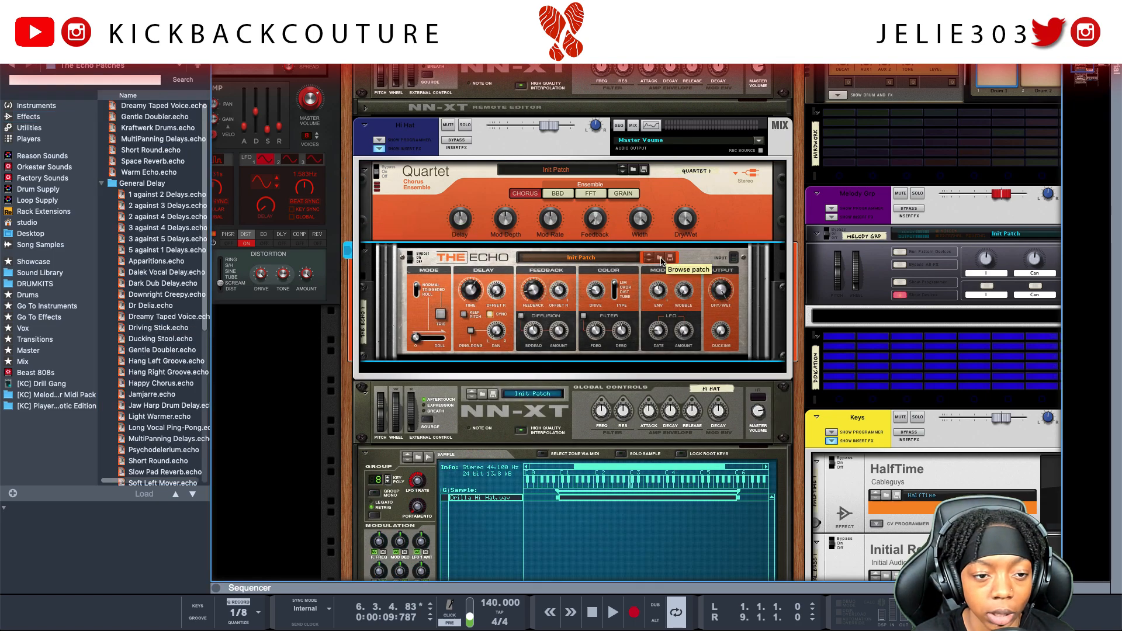
Search The Echo's patches for "slap" and load Sparkling Slap into the device.
scroll(161, 280, "down", 3)
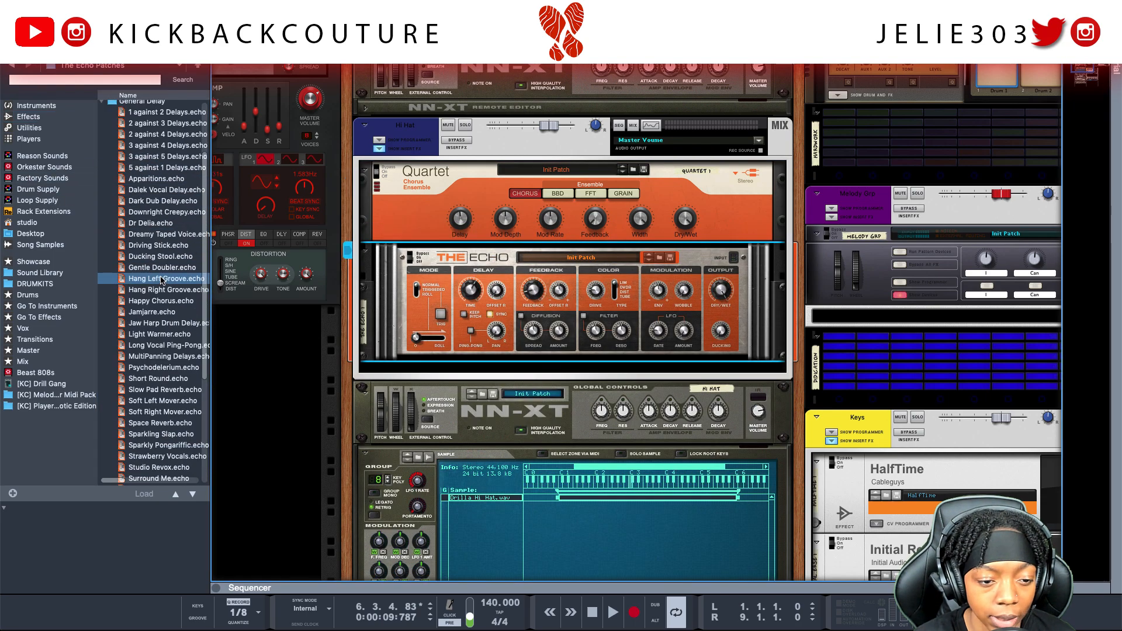
scroll(162, 280, "down", 3)
scroll(147, 374, "down", 3)
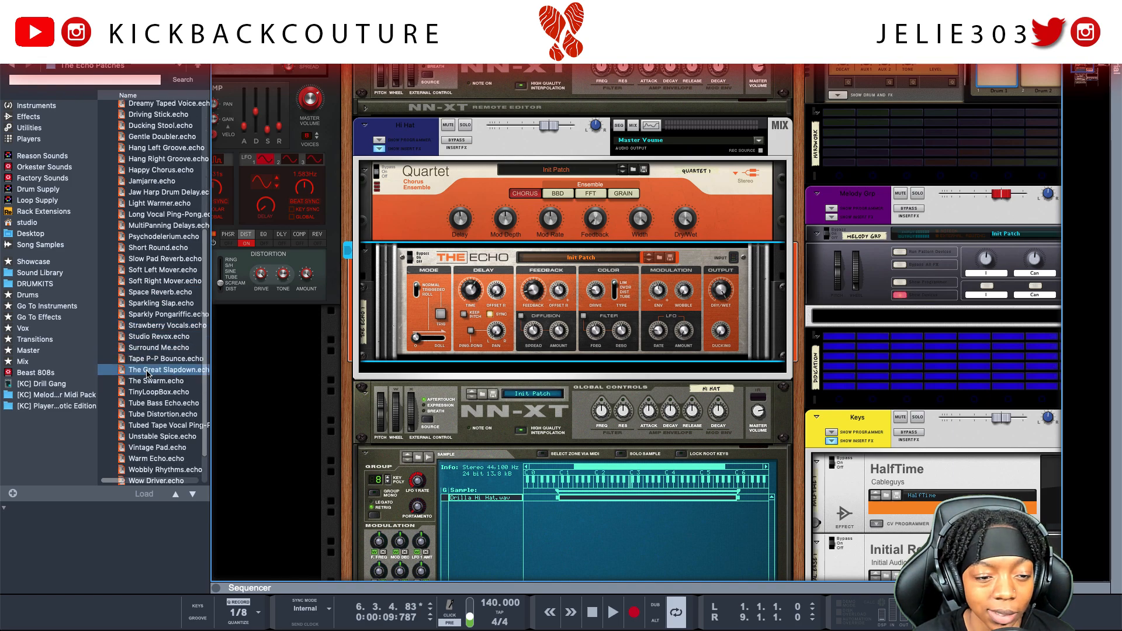
scroll(153, 421, "down", 2)
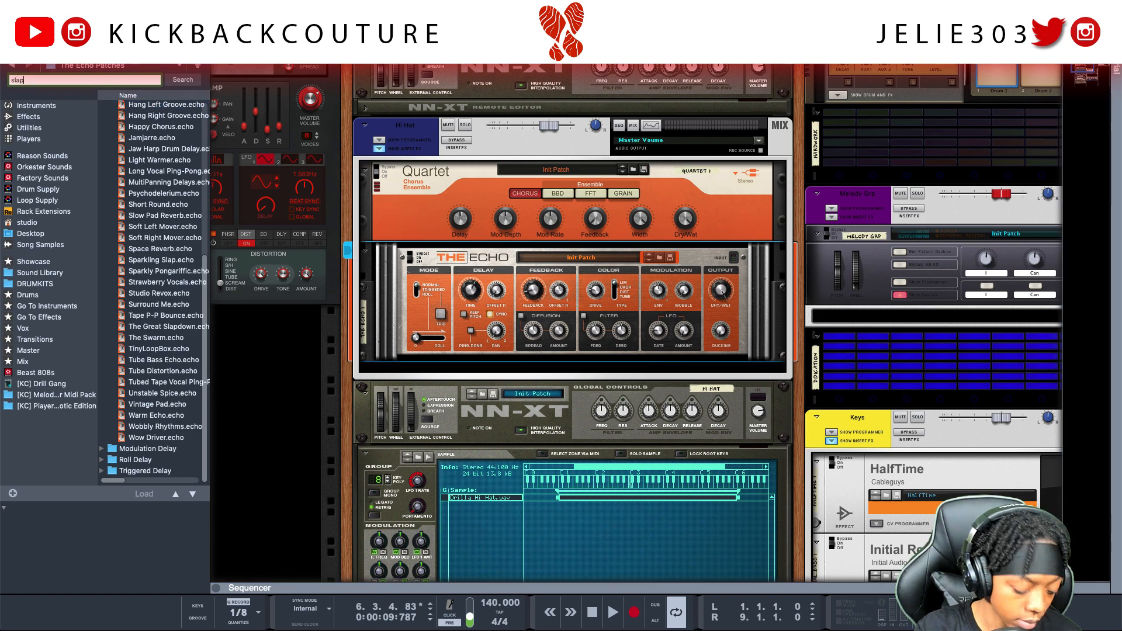
left_click(172, 77)
left_click(142, 105)
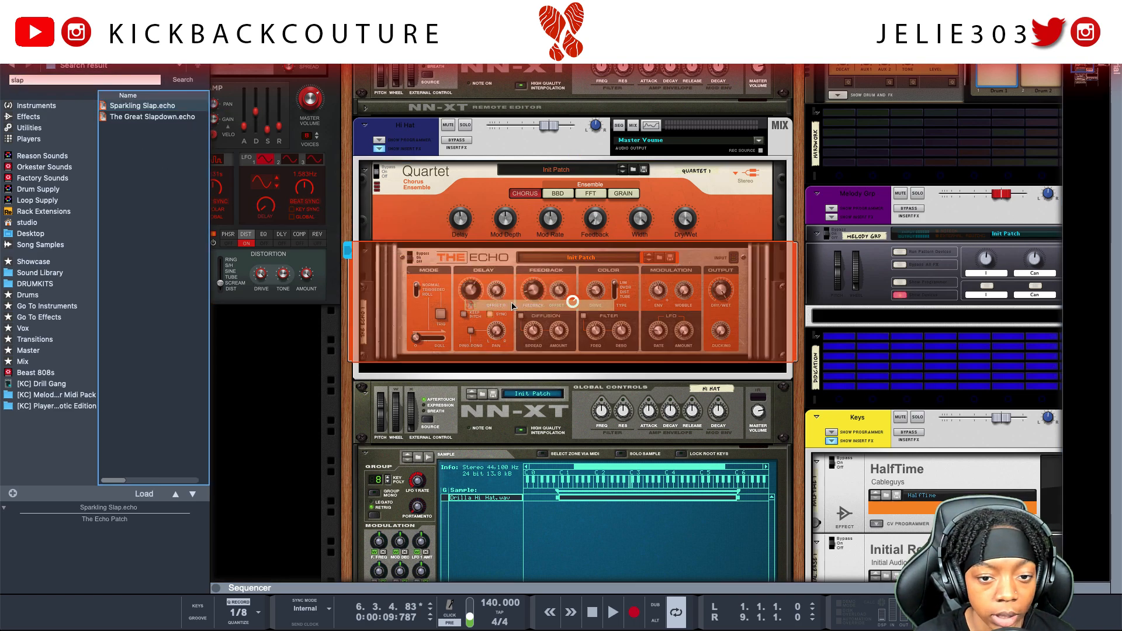
Play the hi-hats, toggle Quartet's bypass to compare the sound, and lower The Echo's Dry/Wet to 5%.
key("space")
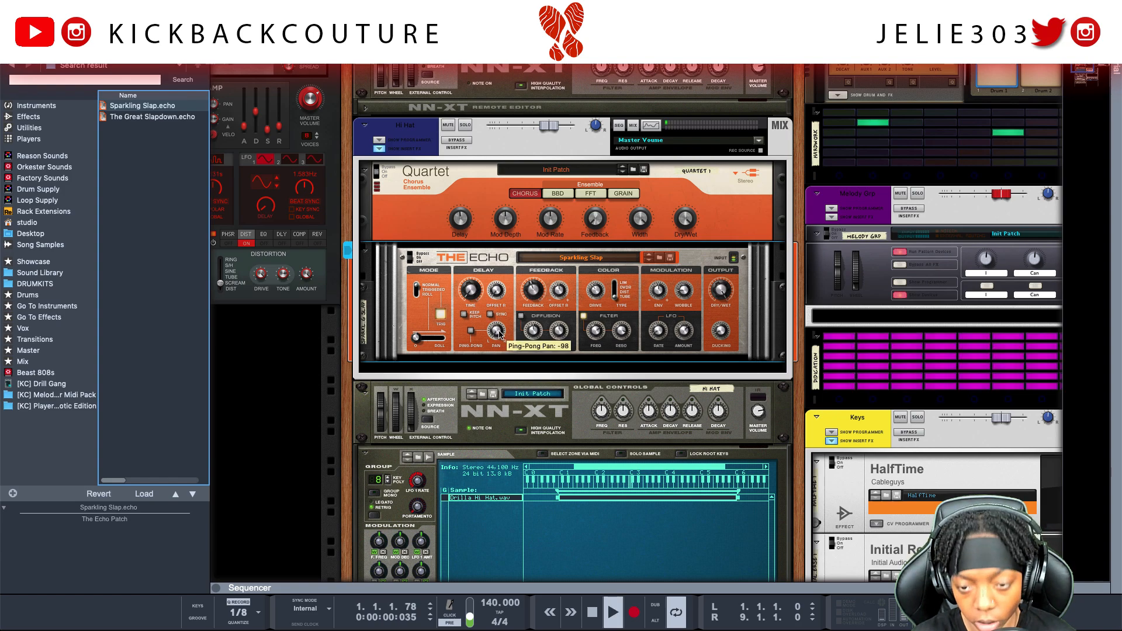
left_click_drag(731, 316, 732, 330)
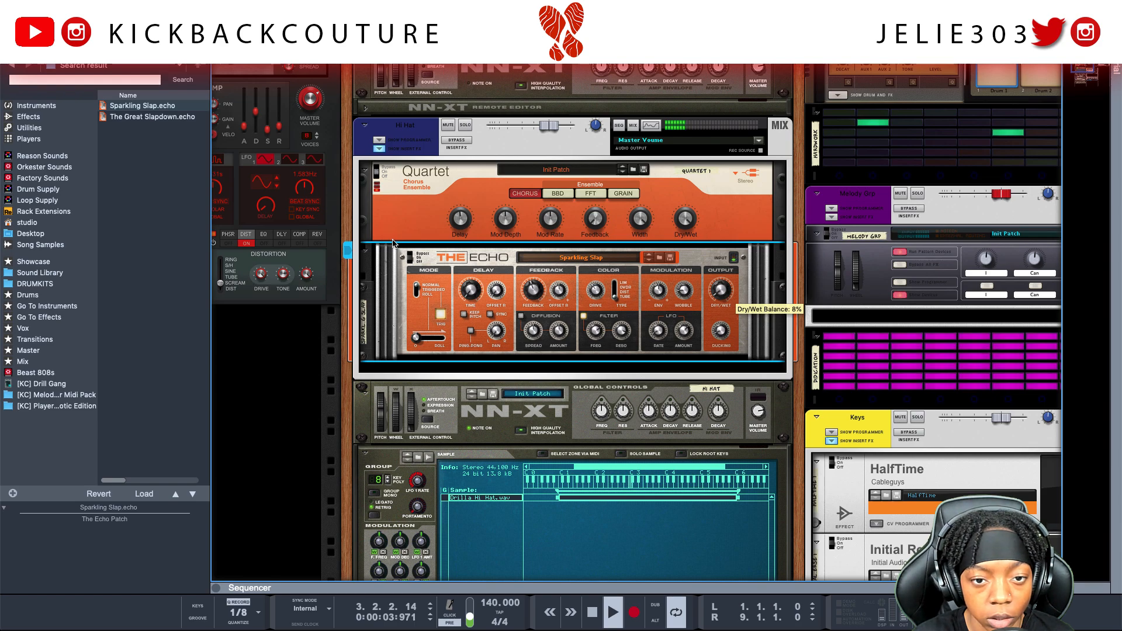
left_click(376, 174)
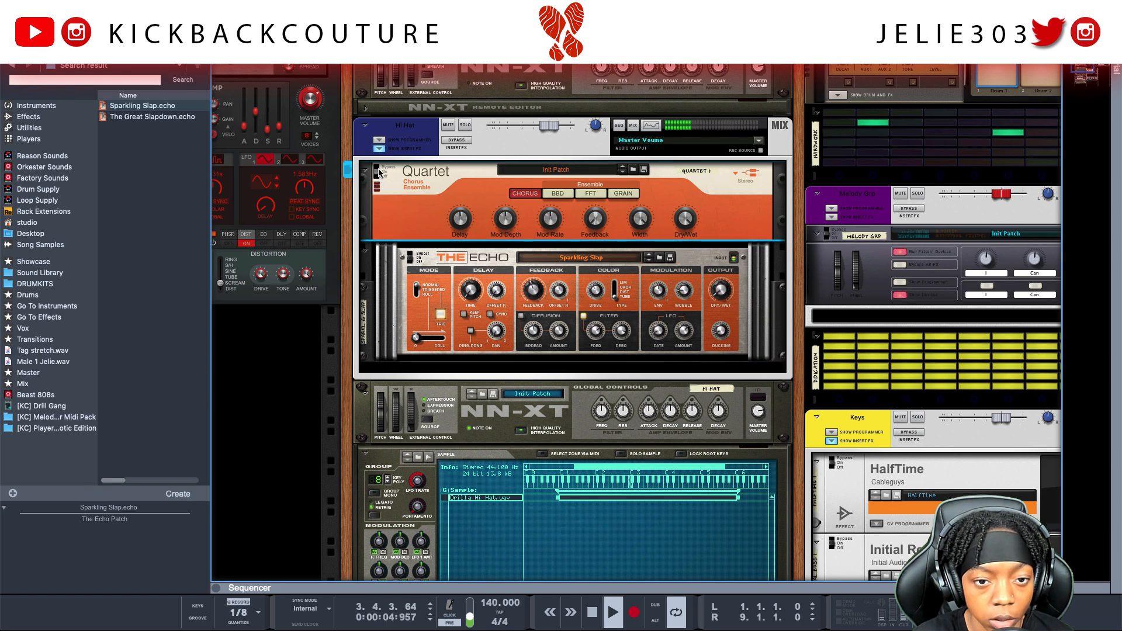
left_click(722, 291)
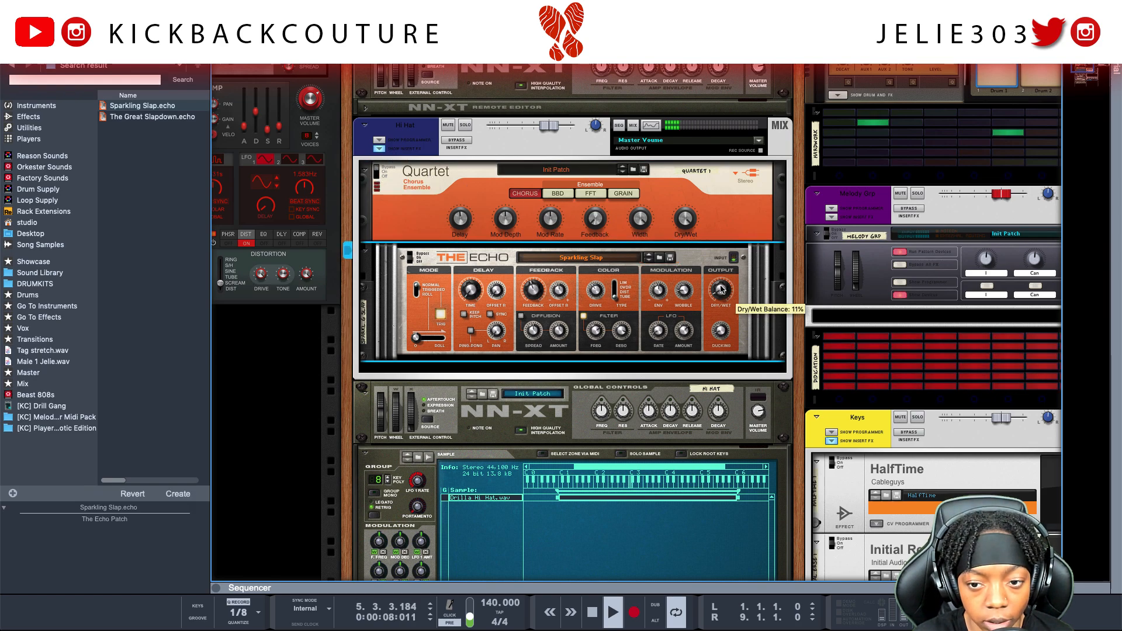
left_click_drag(722, 289, 722, 287)
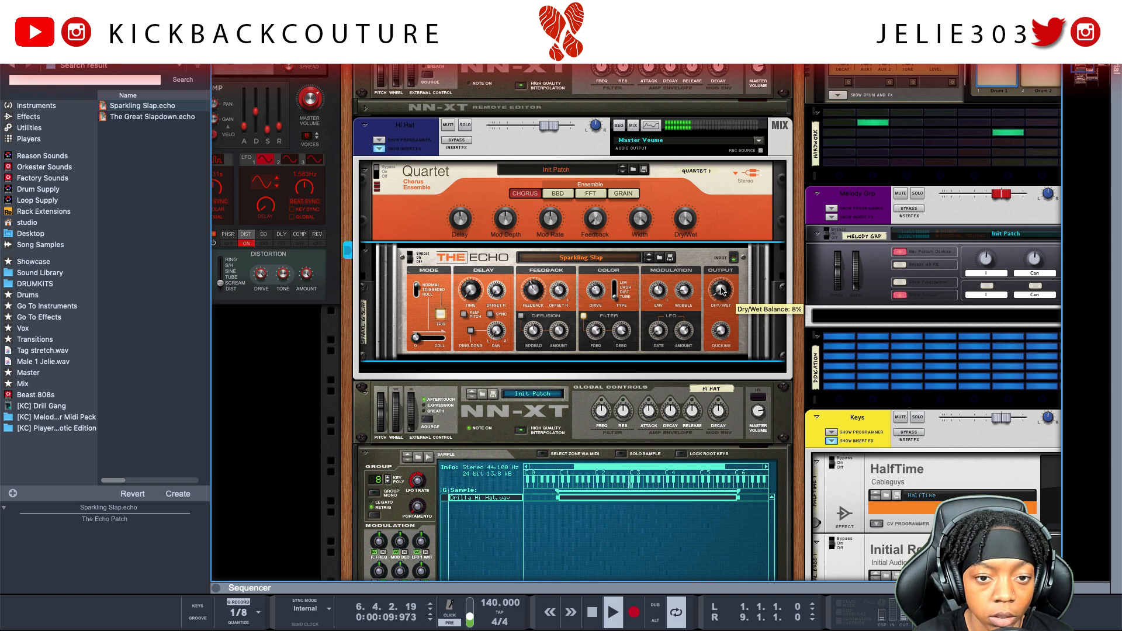
left_click(375, 178)
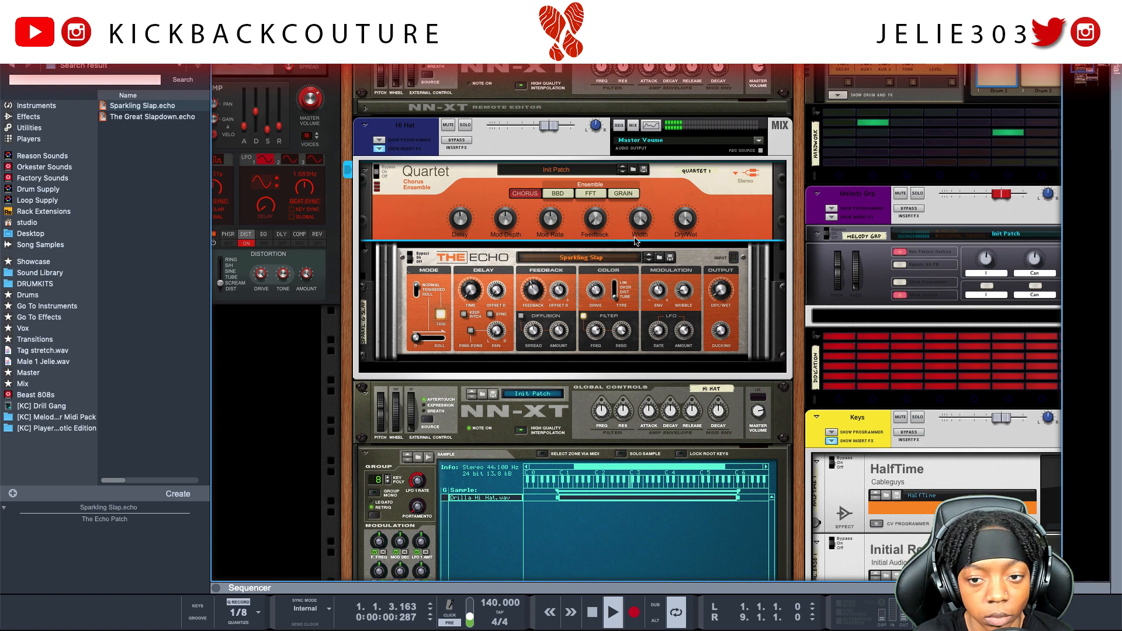
left_click_drag(722, 289, 723, 290)
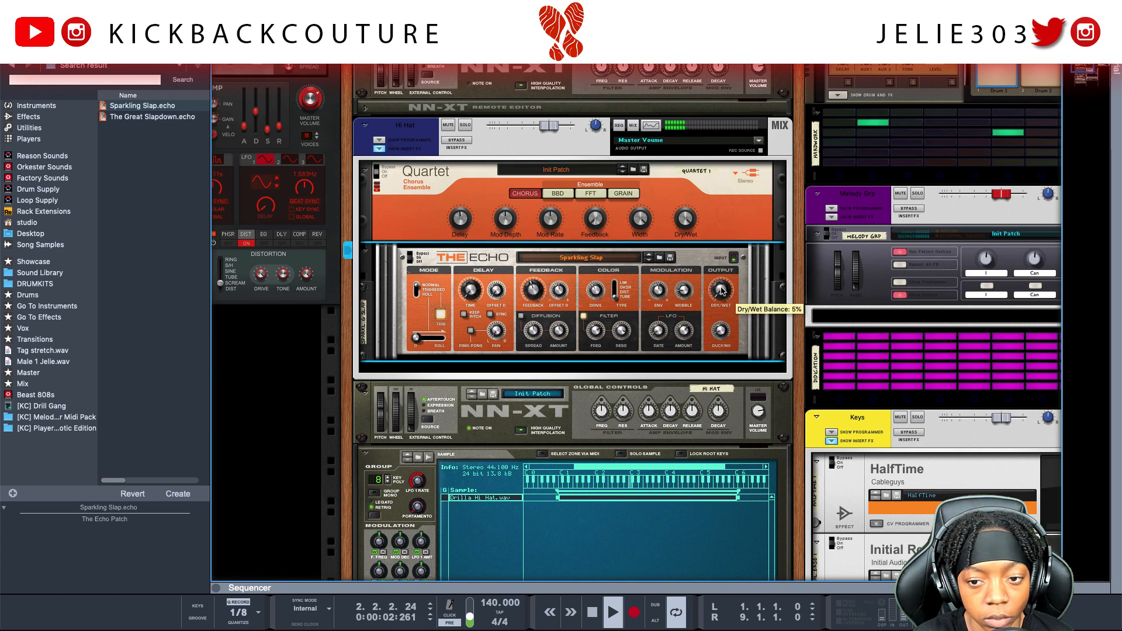
left_click(693, 244)
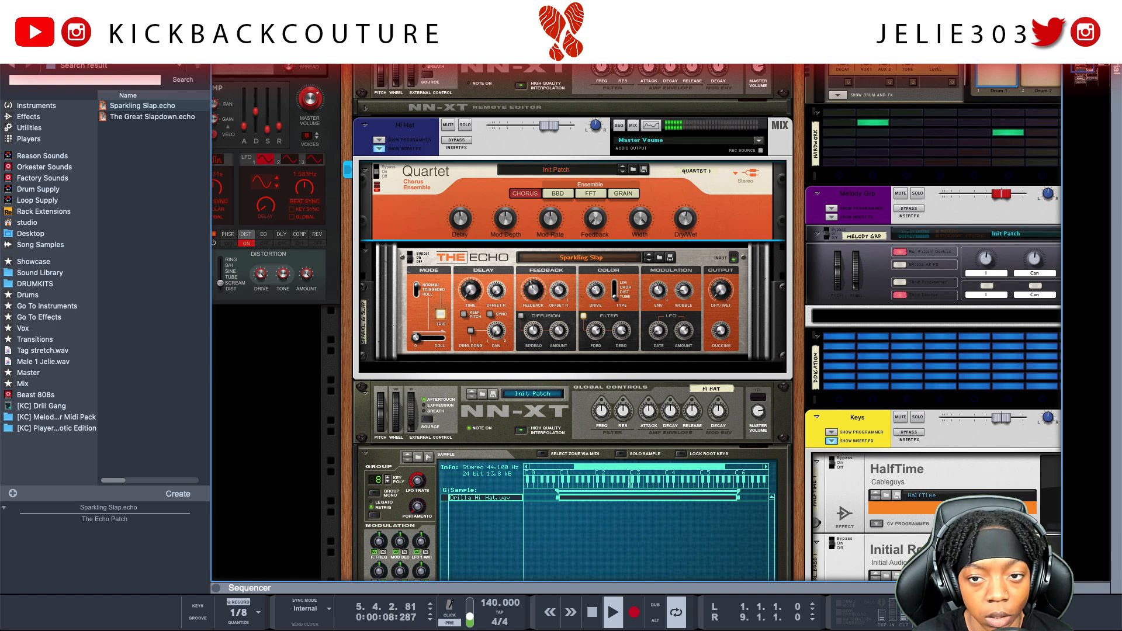
Display the mixer's send effects above the rack and switch off The Echo in the Hi Hat channel.
key("F5")
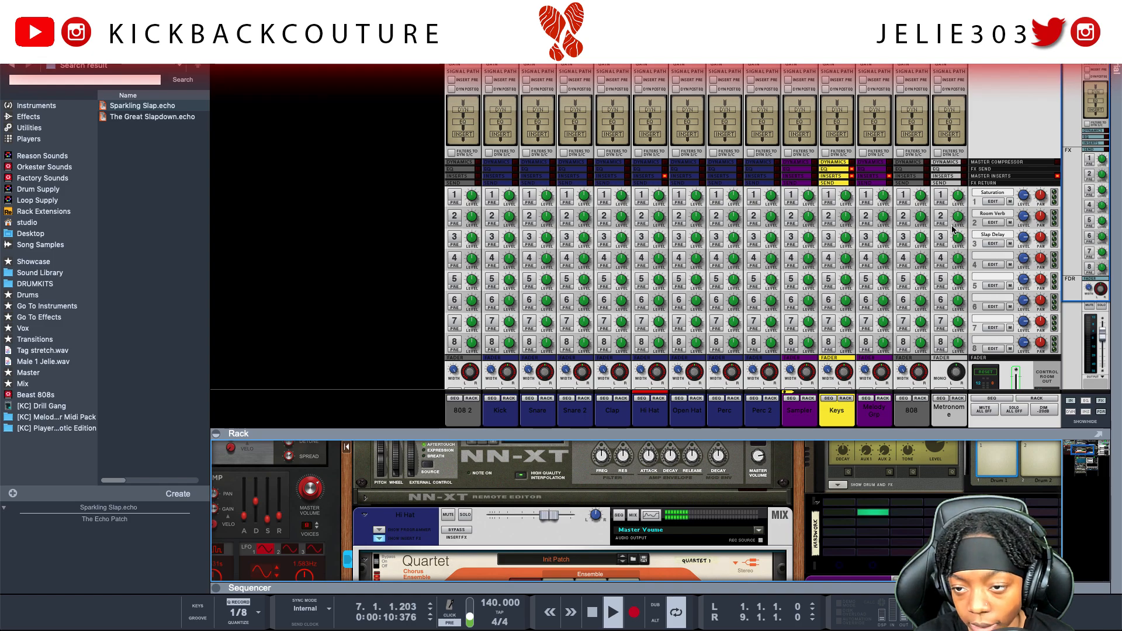
scroll(801, 275, "down", 5)
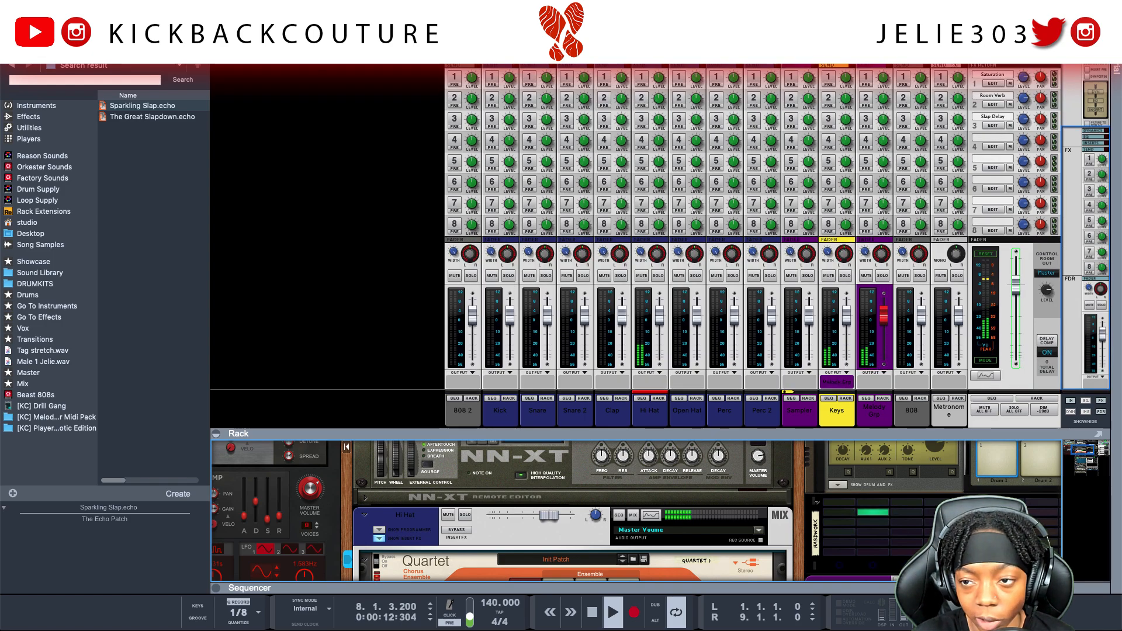
left_click(1001, 96)
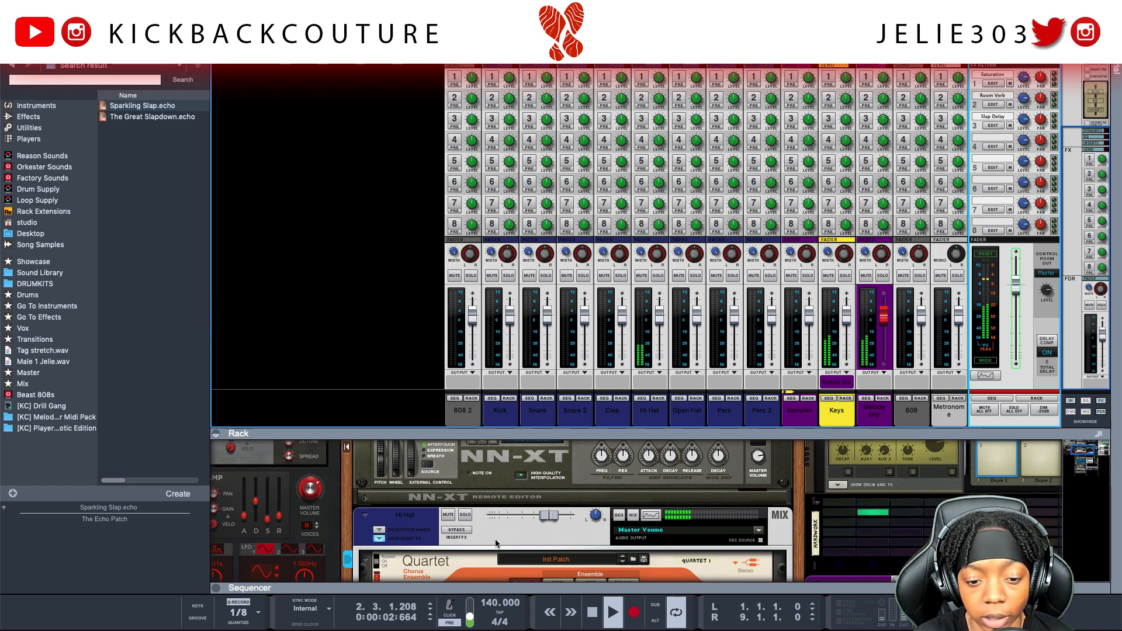
scroll(495, 544, "down", 6)
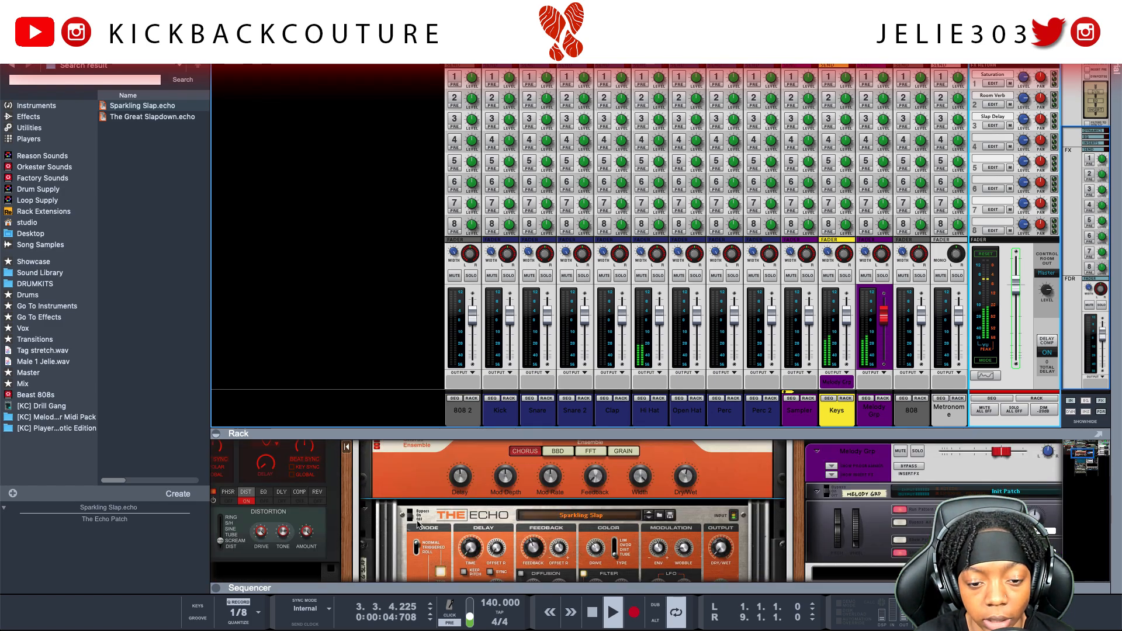
left_click(417, 524)
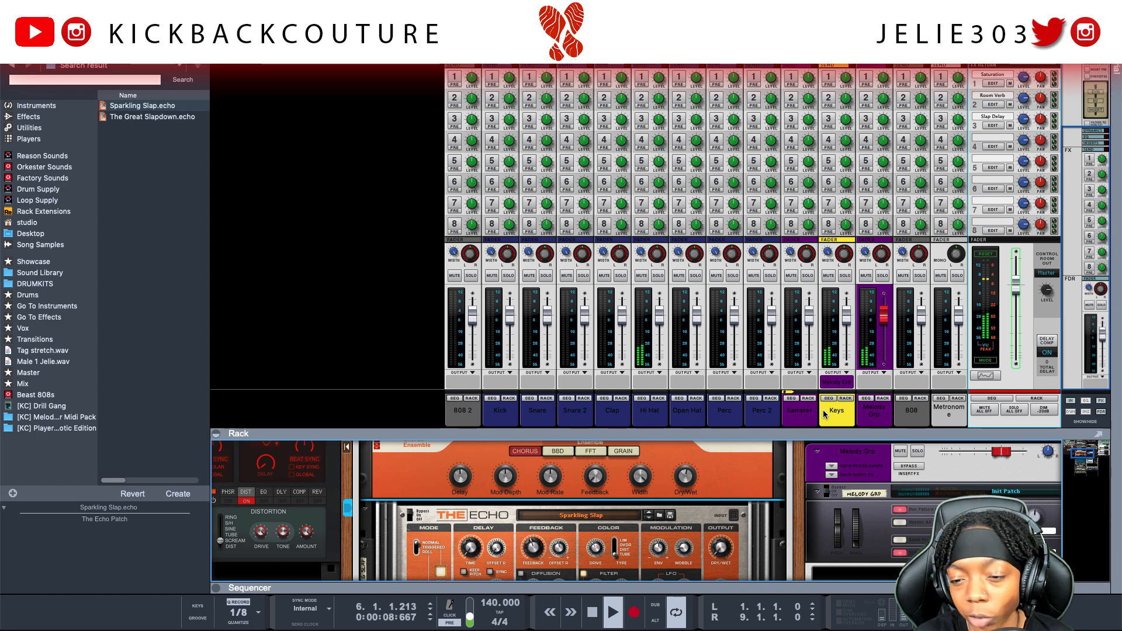
Send the Hi Hat channel to Slap Delay at -27.36 dB and leave its Room Verb send disabled.
left_click(664, 419)
left_click(641, 97)
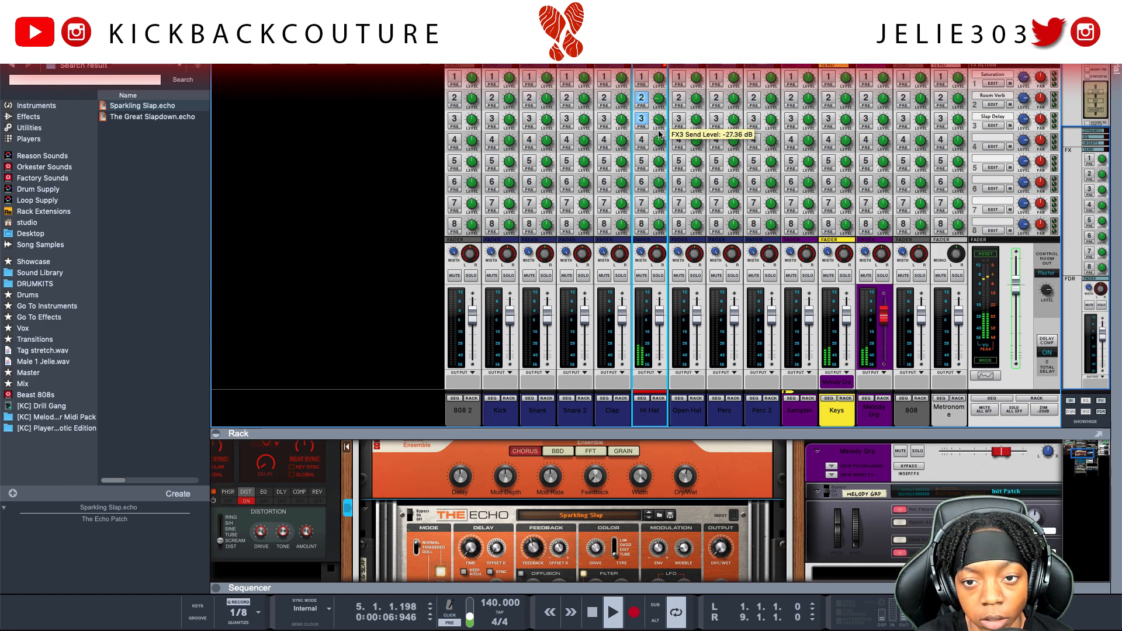
left_click(643, 98)
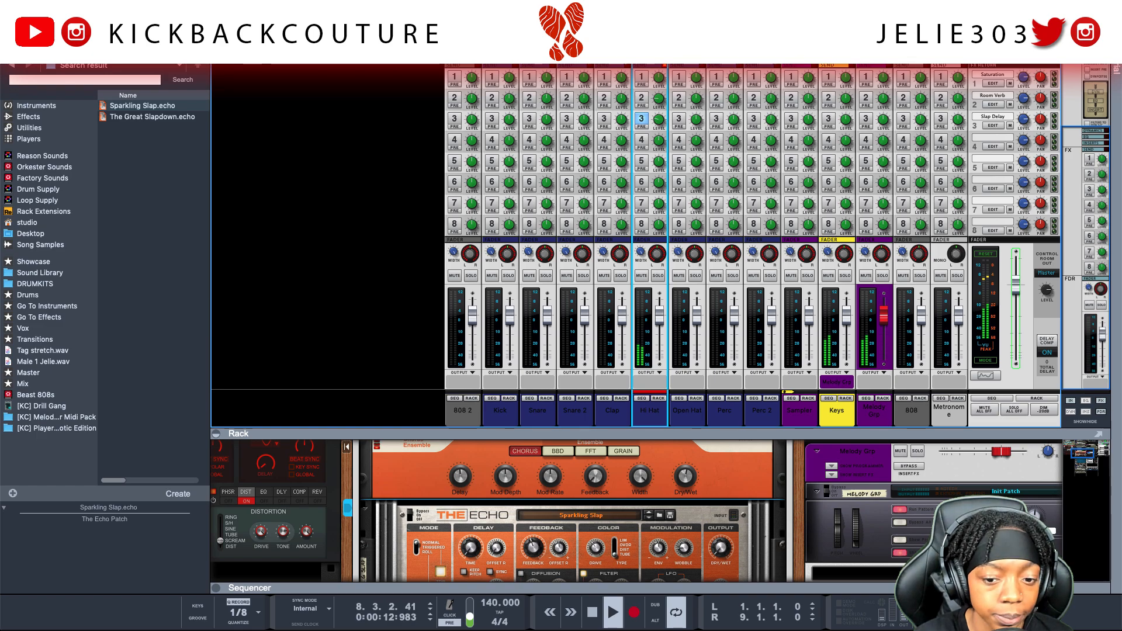
Enlarge the rack to full height and hide the Hi Hat channel's insert effects.
key("F3")
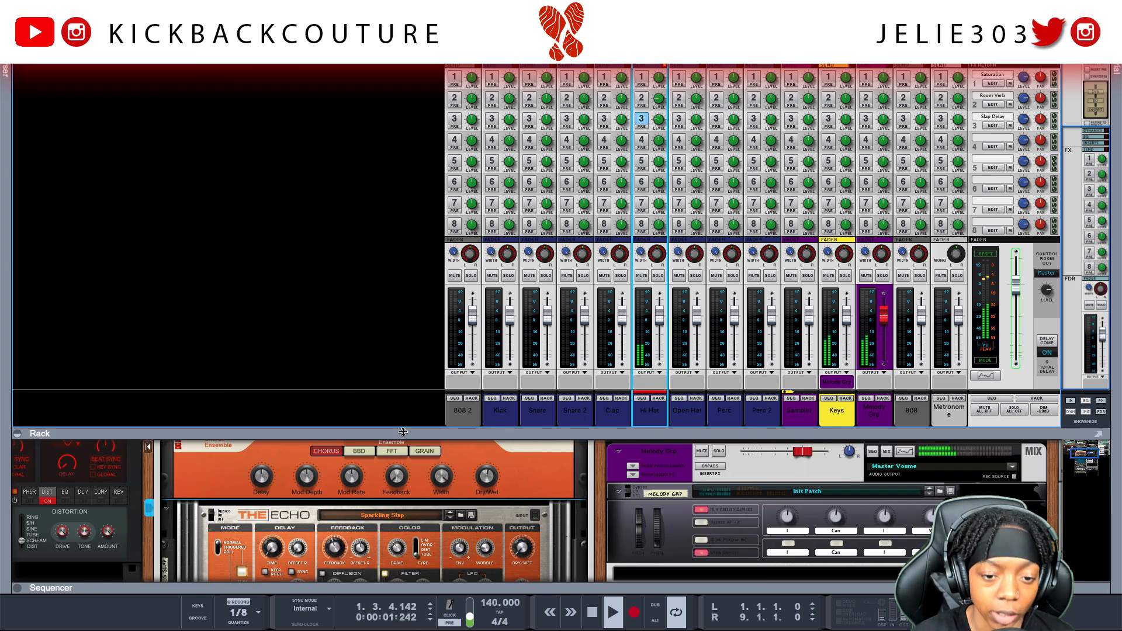
left_click_drag(403, 432, 393, 66)
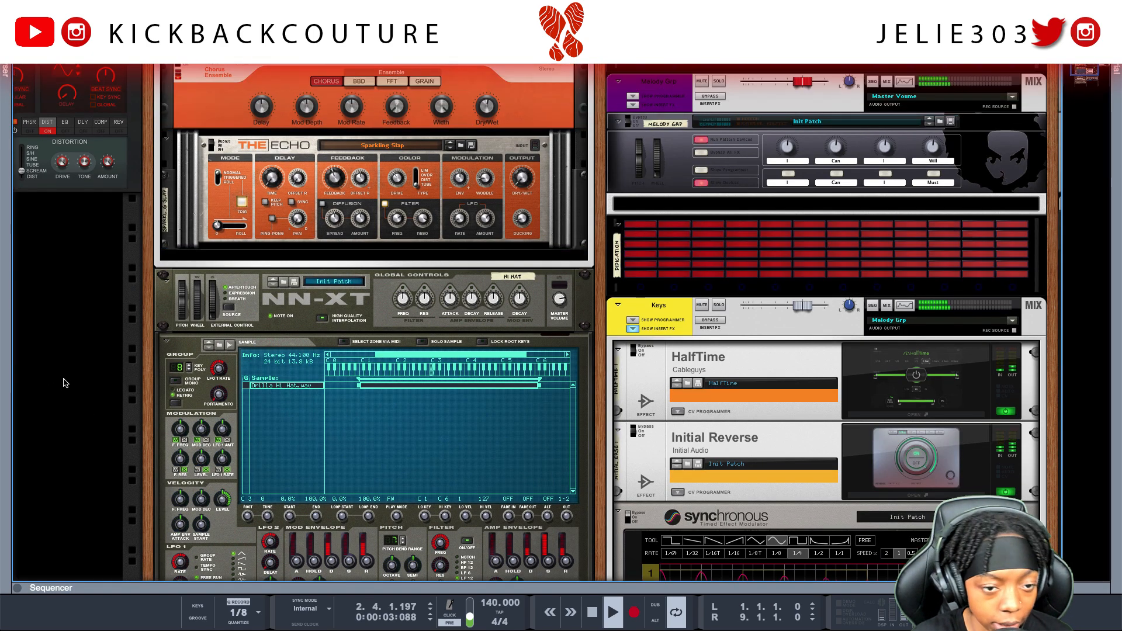
scroll(120, 380, "up", 5)
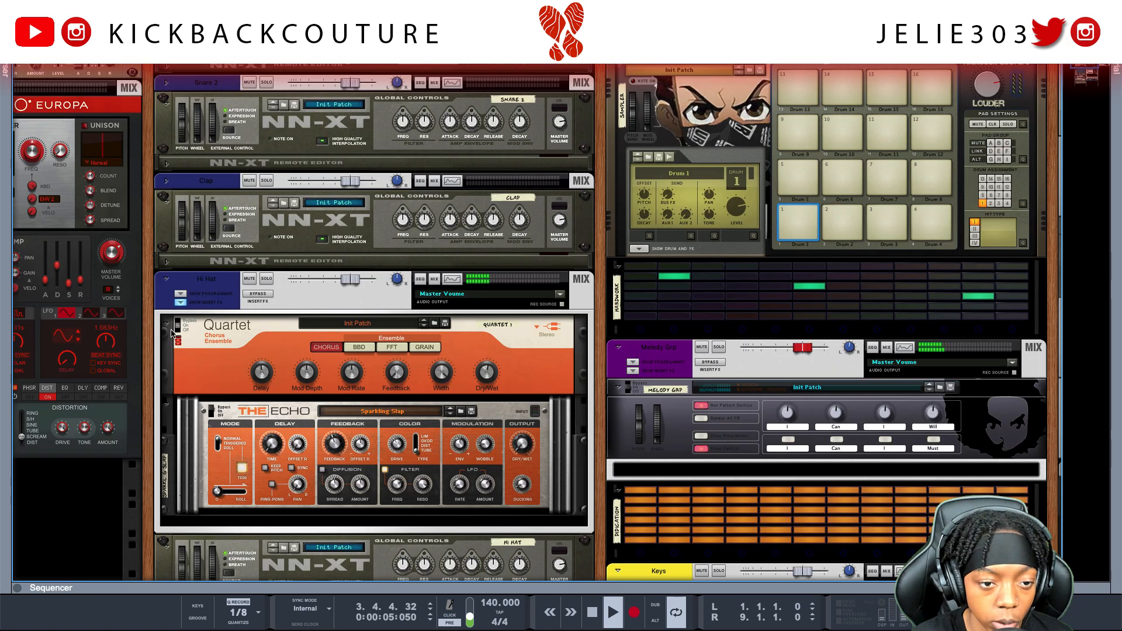
left_click(180, 303)
Unfold the remote editor of the Snare channel's NN-XT.
scroll(193, 304, "left", 2)
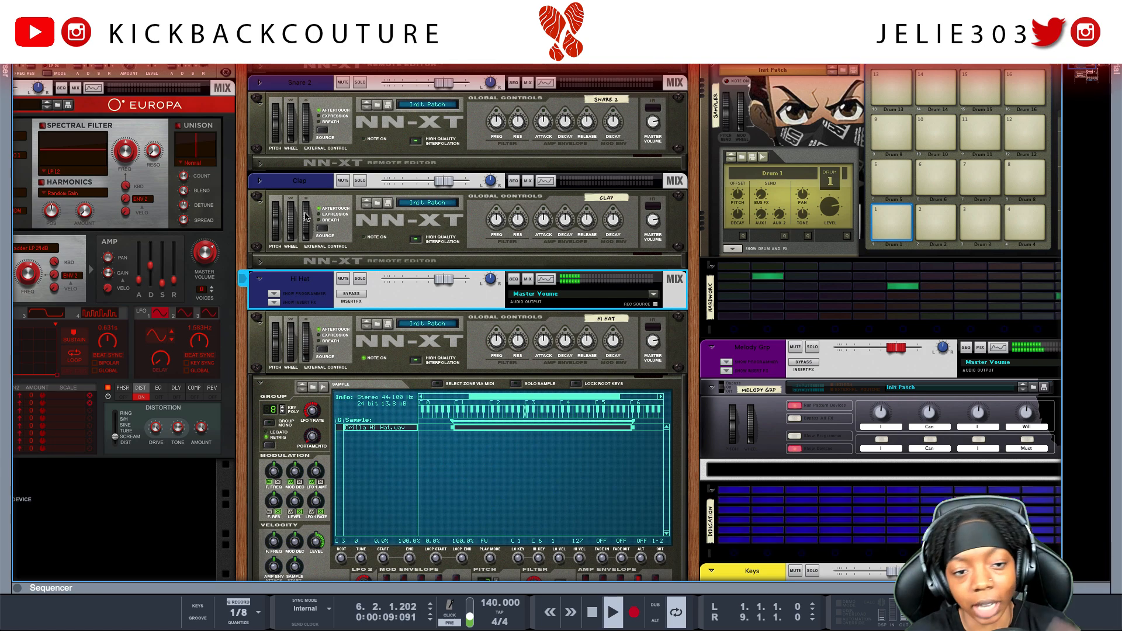
scroll(305, 216, "up", 2)
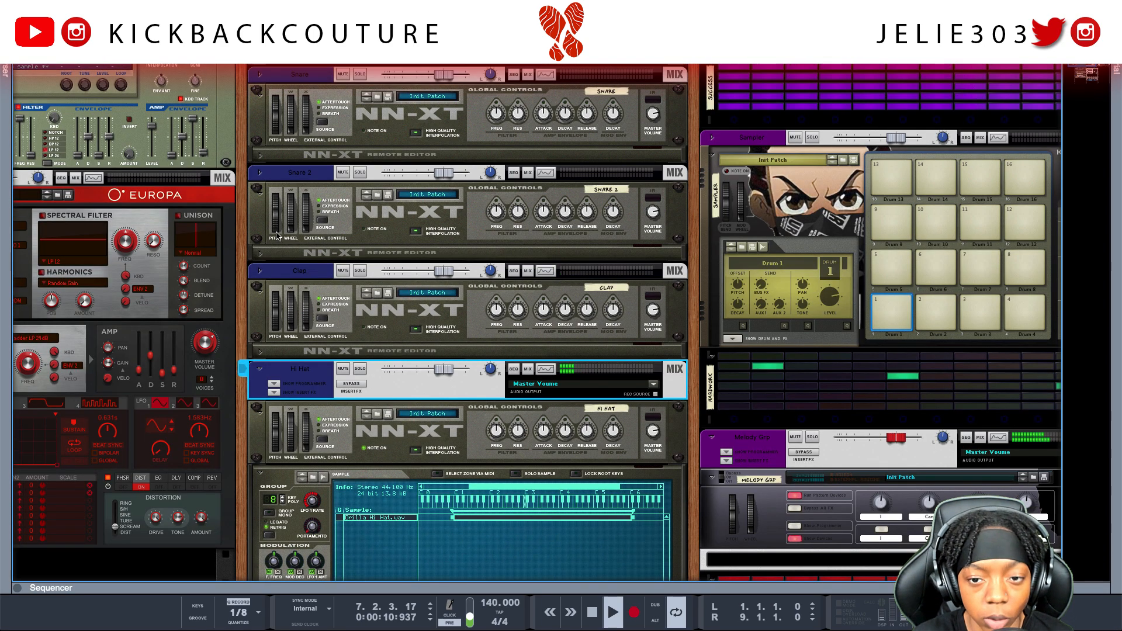
scroll(277, 236, "up", 2)
left_click(258, 239)
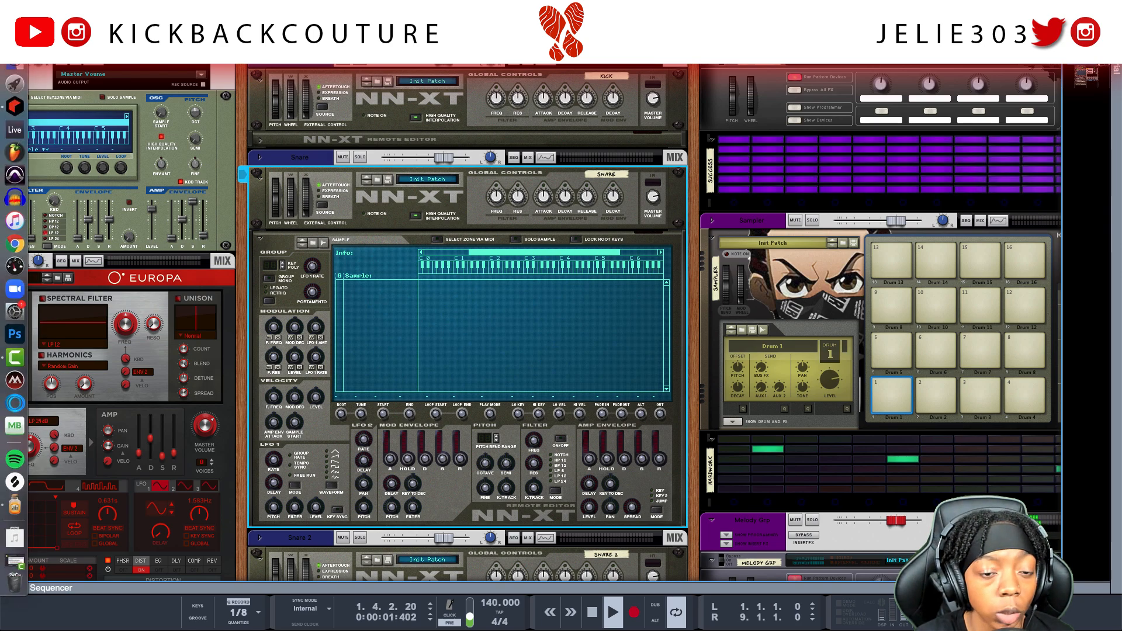
Audition the Chop snares in the Drill Gang Snares folder and load Chop 3 Snare.wav into the Snare's NN-XT.
left_click(6, 54)
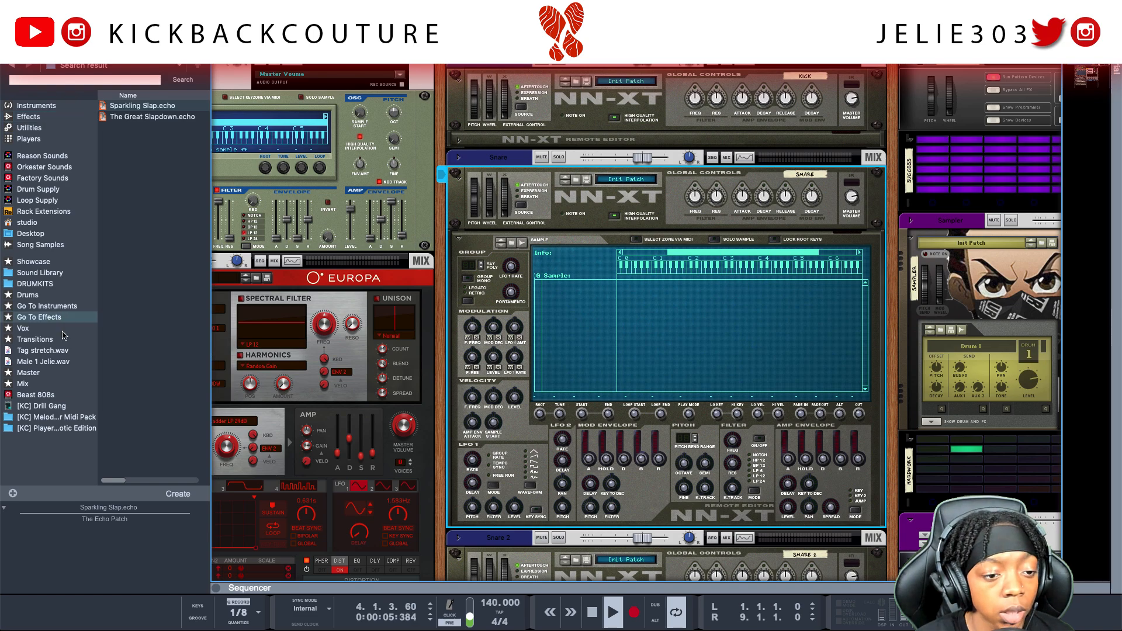
left_click(41, 406)
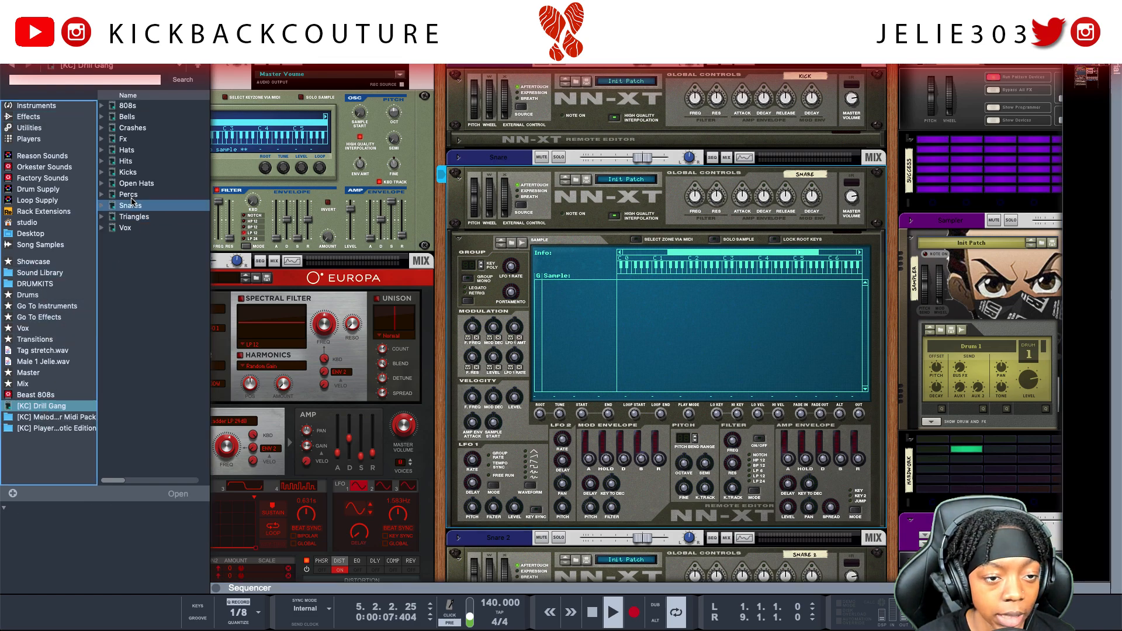
left_click(103, 206)
left_click(153, 217)
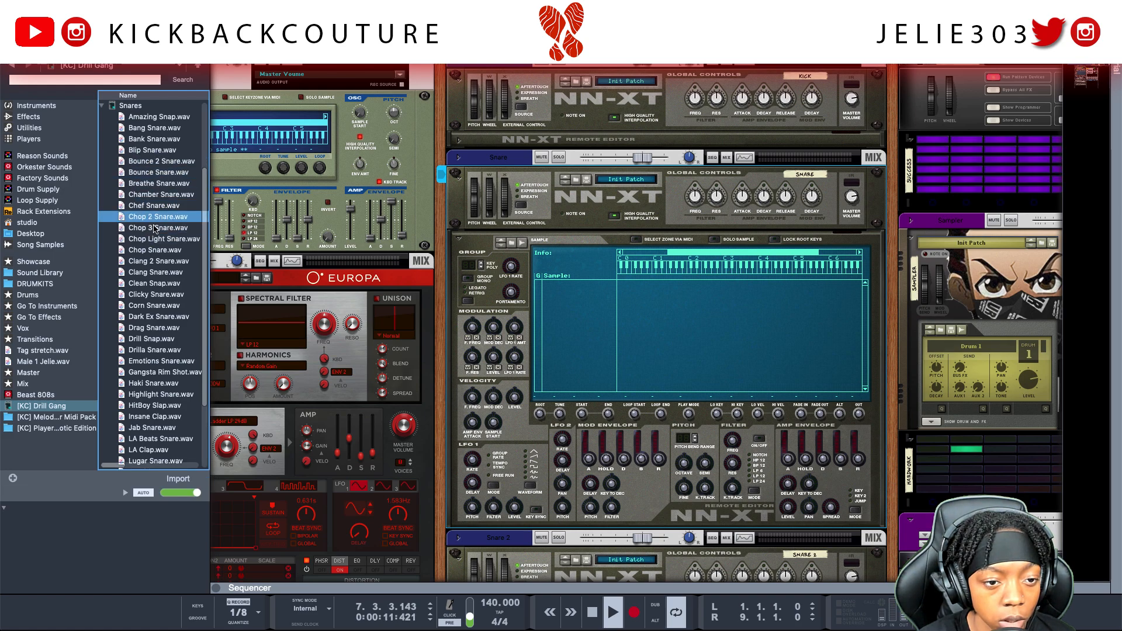
left_click(154, 226)
left_click(146, 217)
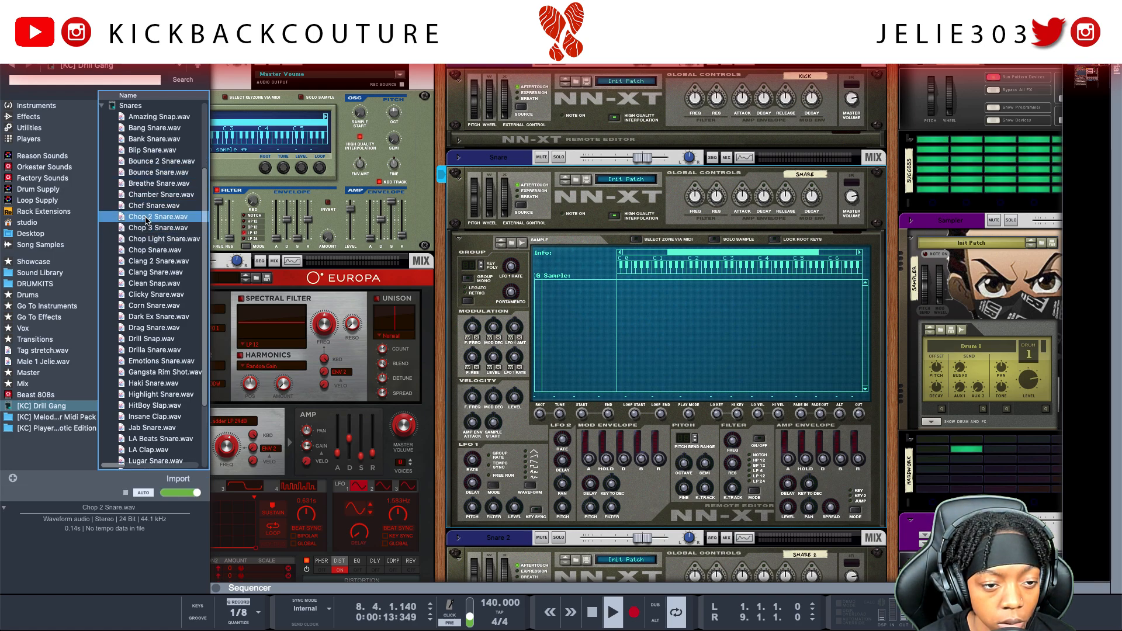
left_click(149, 207)
left_click(149, 217)
left_click(154, 238)
left_click(154, 249)
left_click(153, 230)
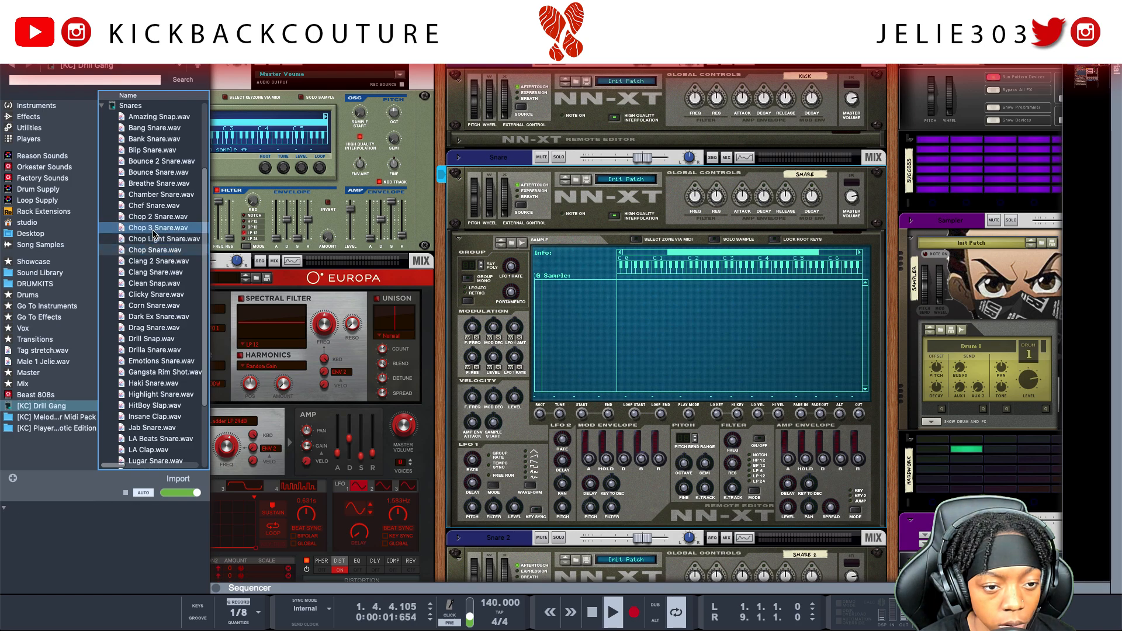
left_click_drag(147, 229, 664, 360)
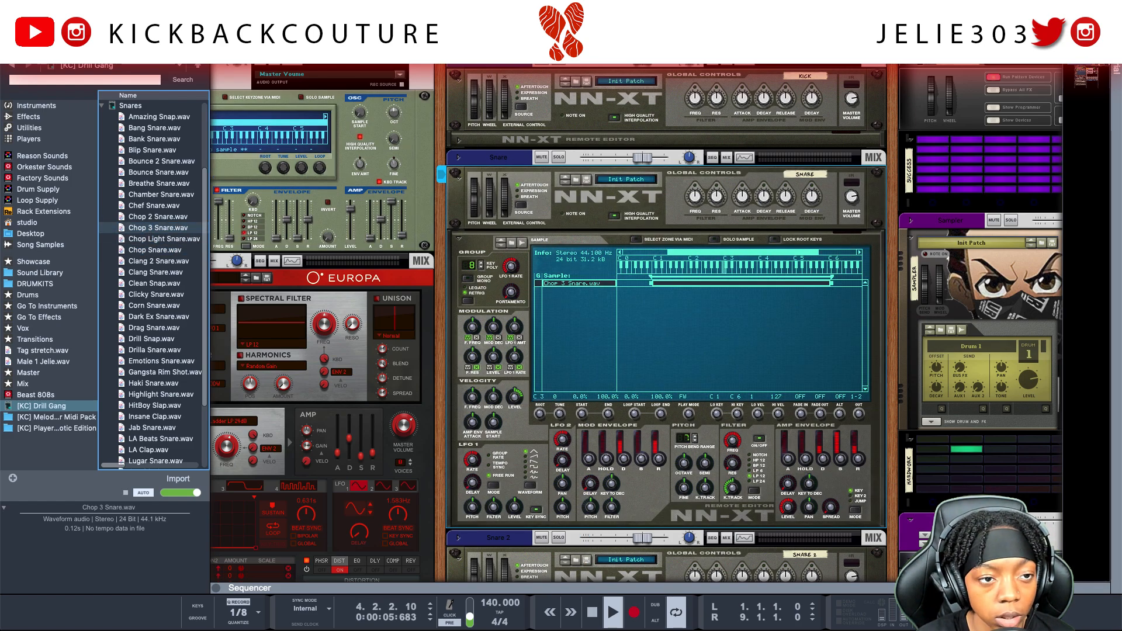
Stop playback, return to the song start and open the Snare track's Intro clip in an enlarged note editor.
key("F3")
left_click(257, 211)
key("space")
key("shift+Return")
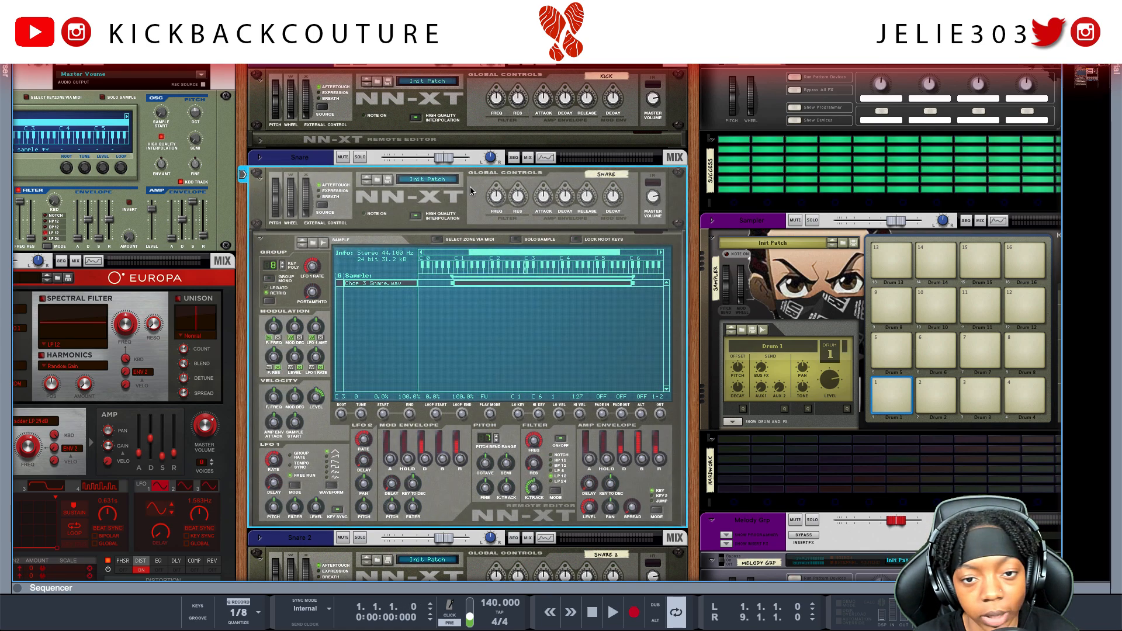
left_click(515, 158)
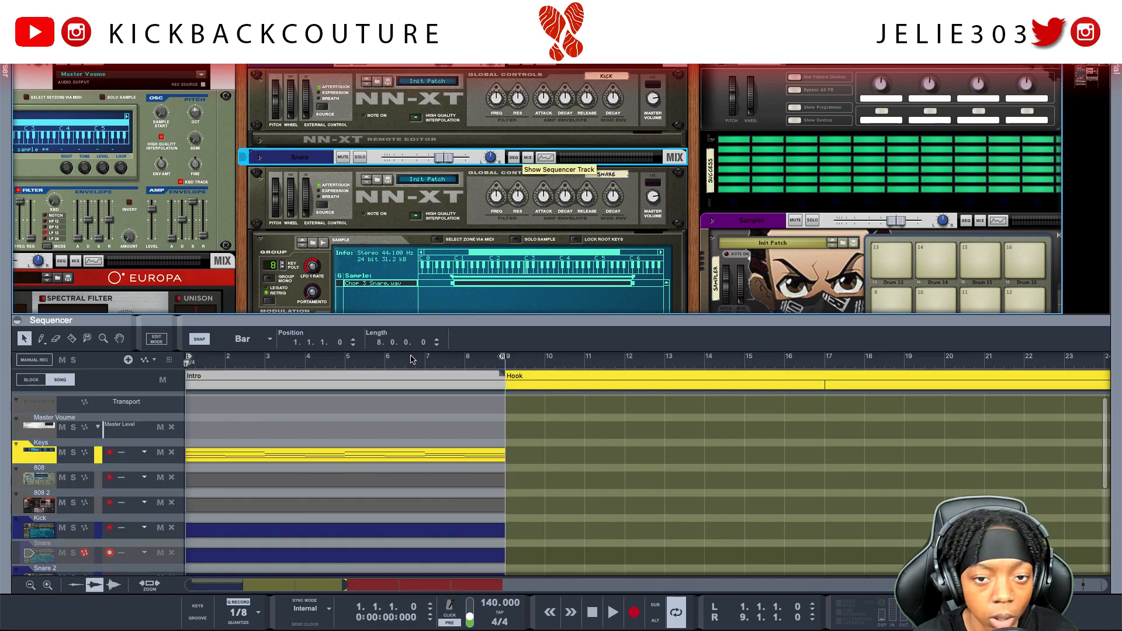
double_click(208, 554)
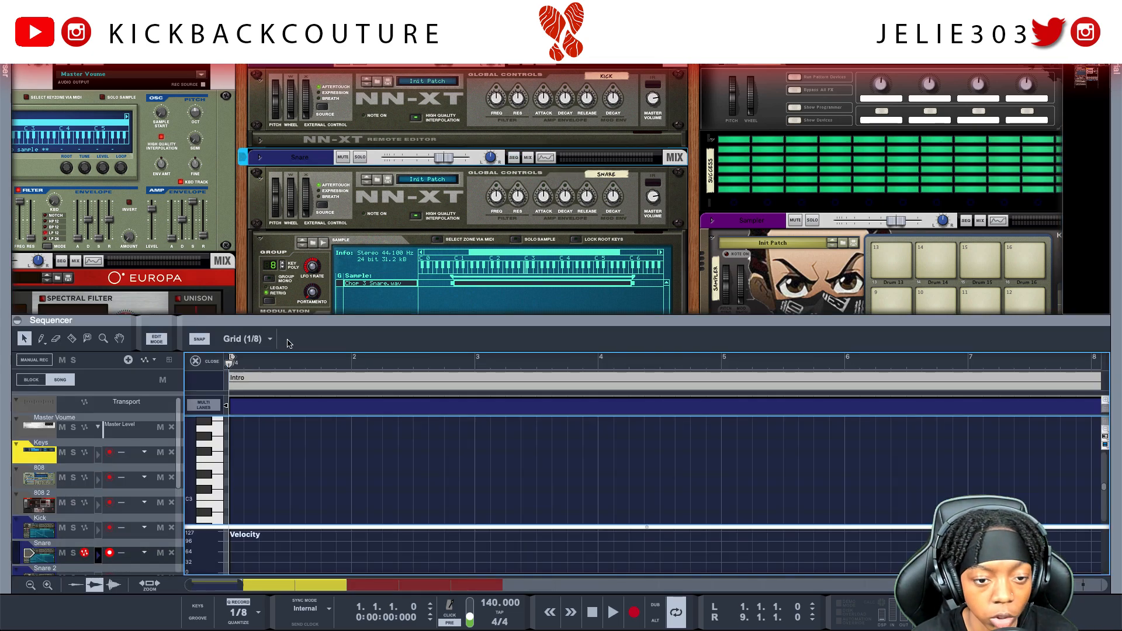
left_click_drag(289, 309, 289, 142)
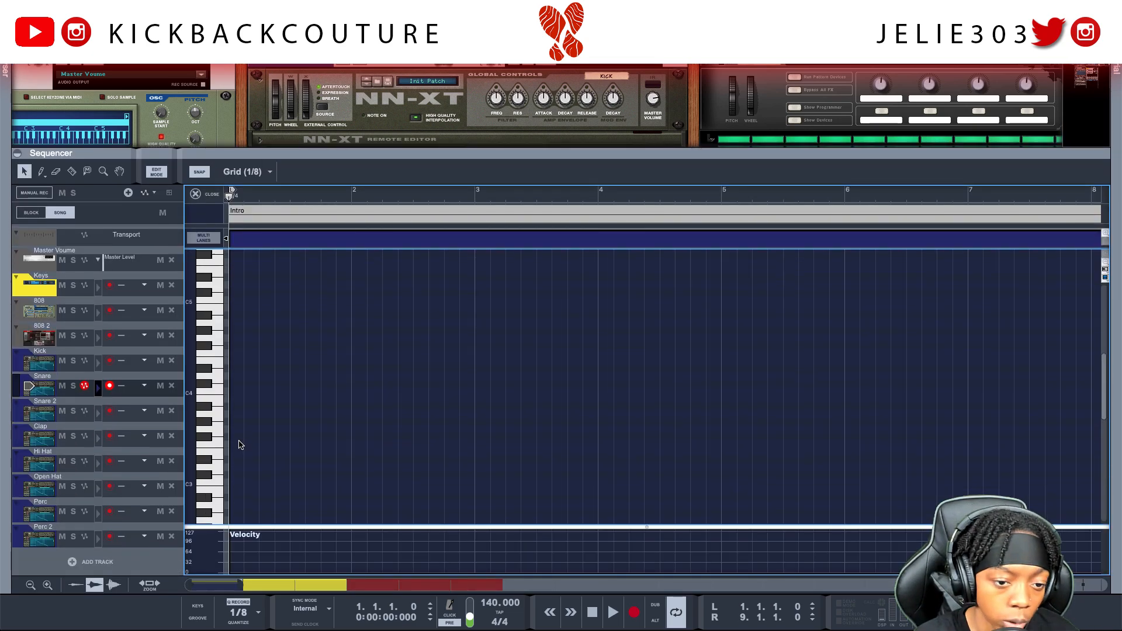
scroll(214, 434, "down", 3)
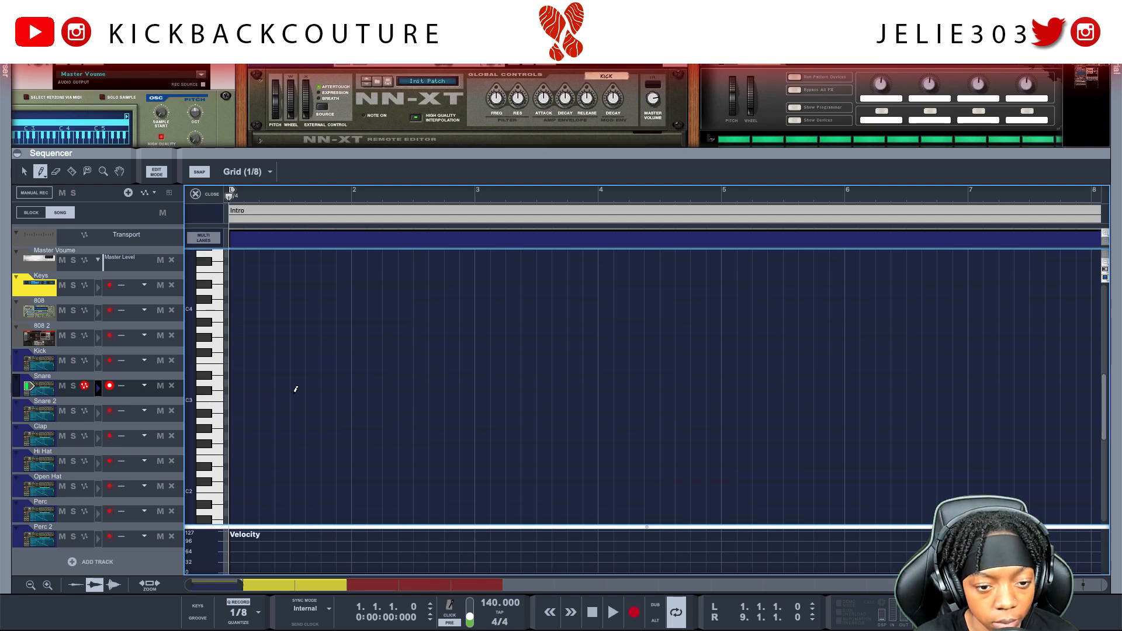
Draw C3 snare notes at 1.3.1 and 2.4.1 on the 1/8 grid and play them with the beat.
left_click(296, 395)
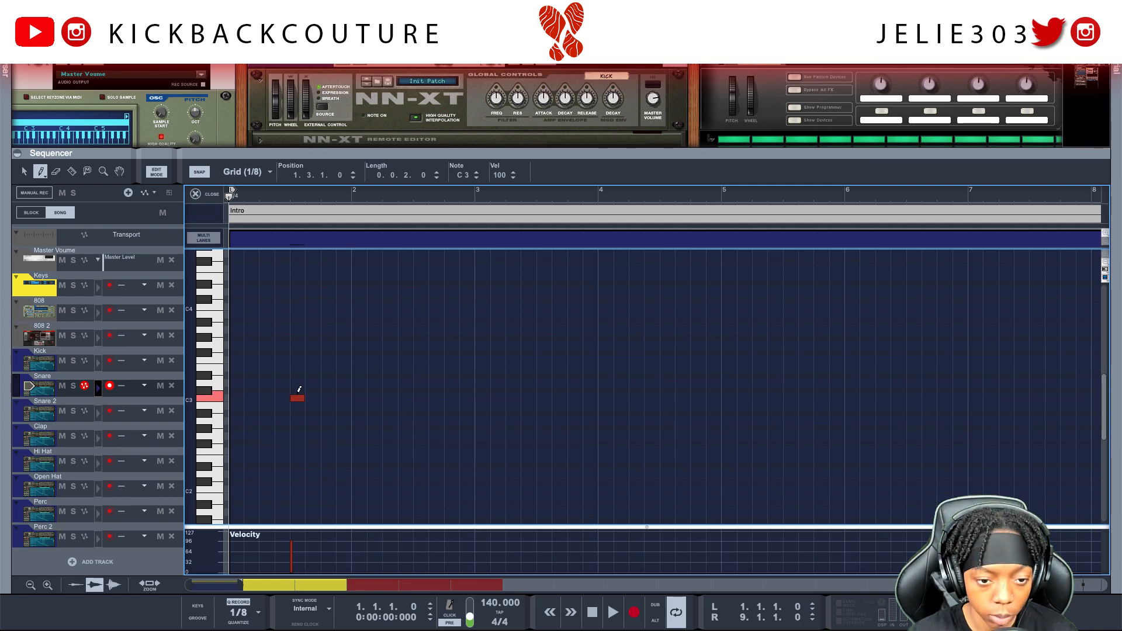
key("space")
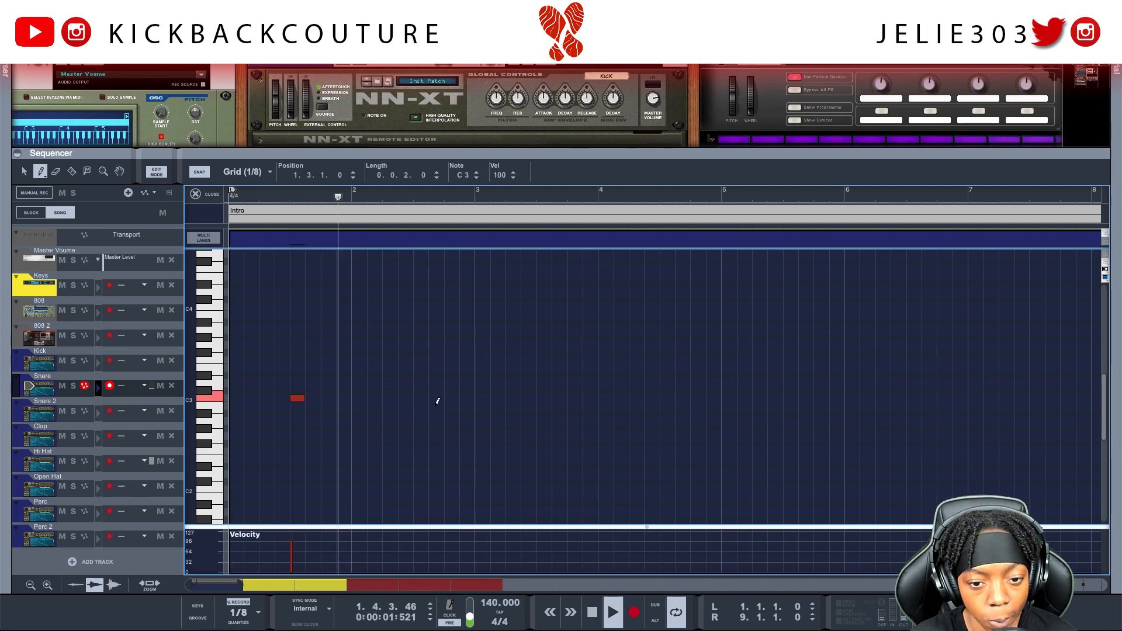
left_click(449, 398)
key("space")
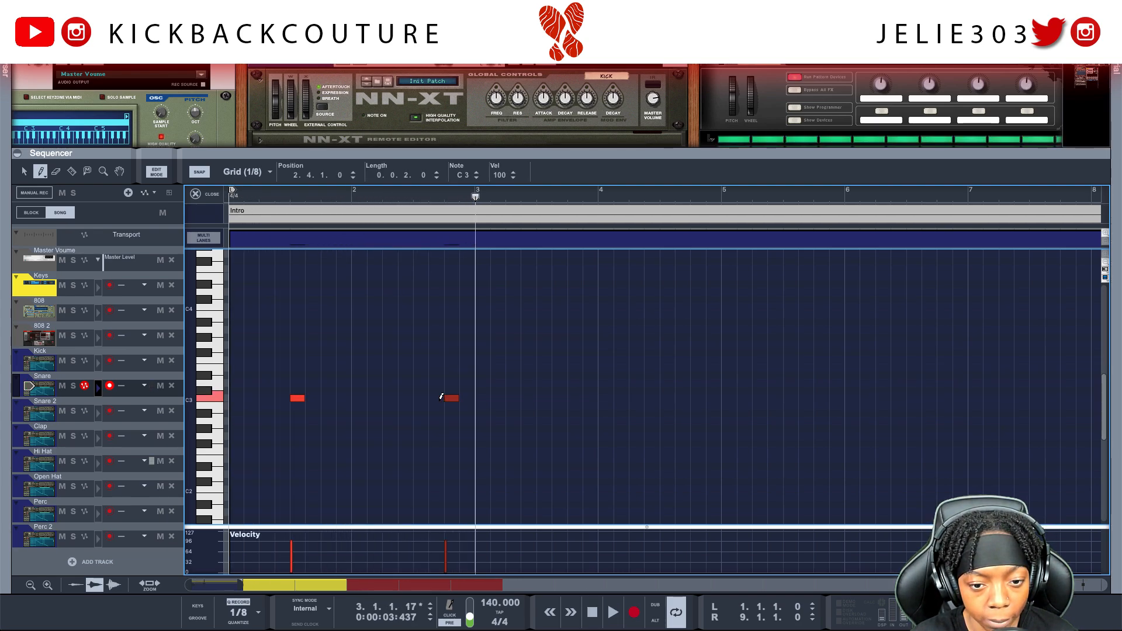
Try an extra C3 snare note at 2.3.3 during playback and delete it.
left_click(444, 399)
key("space")
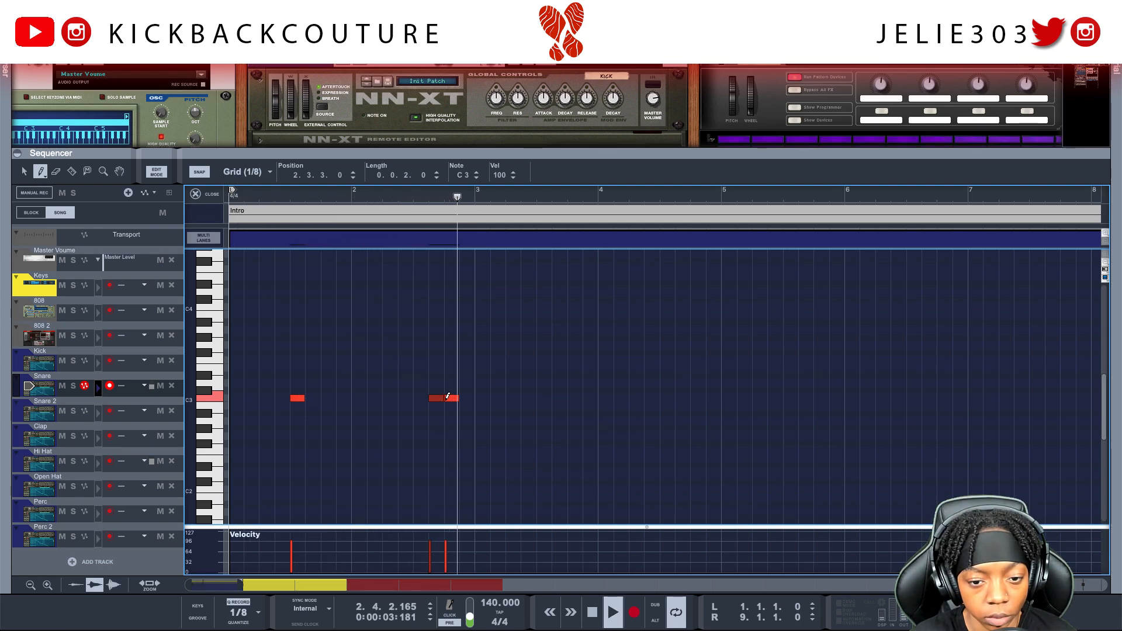
key("q")
left_click(441, 405)
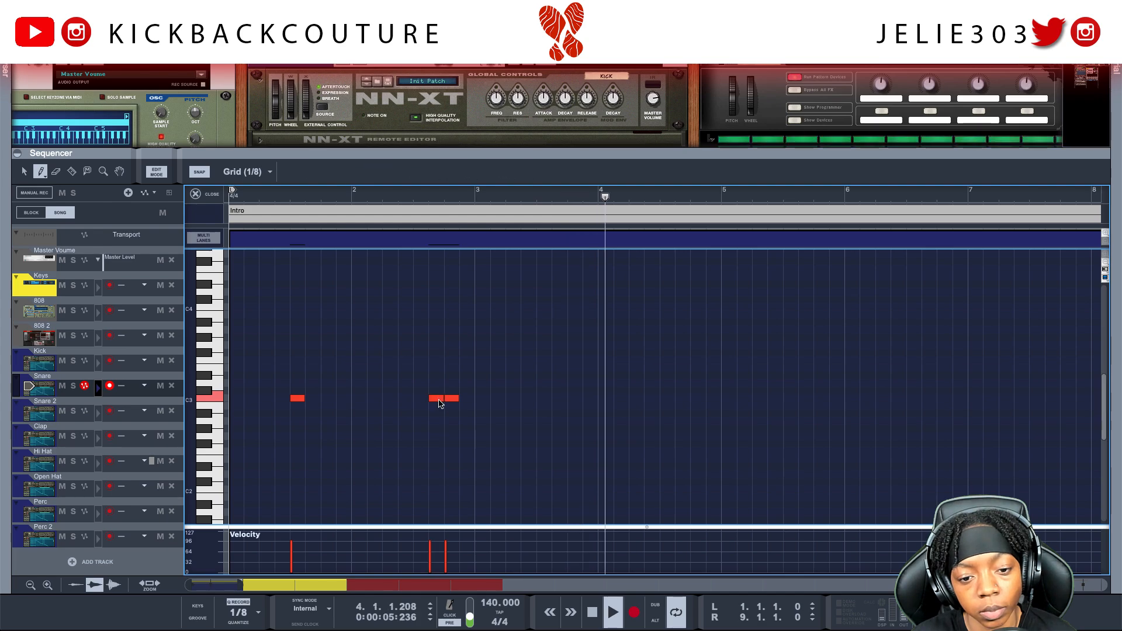
key("space")
key("Delete")
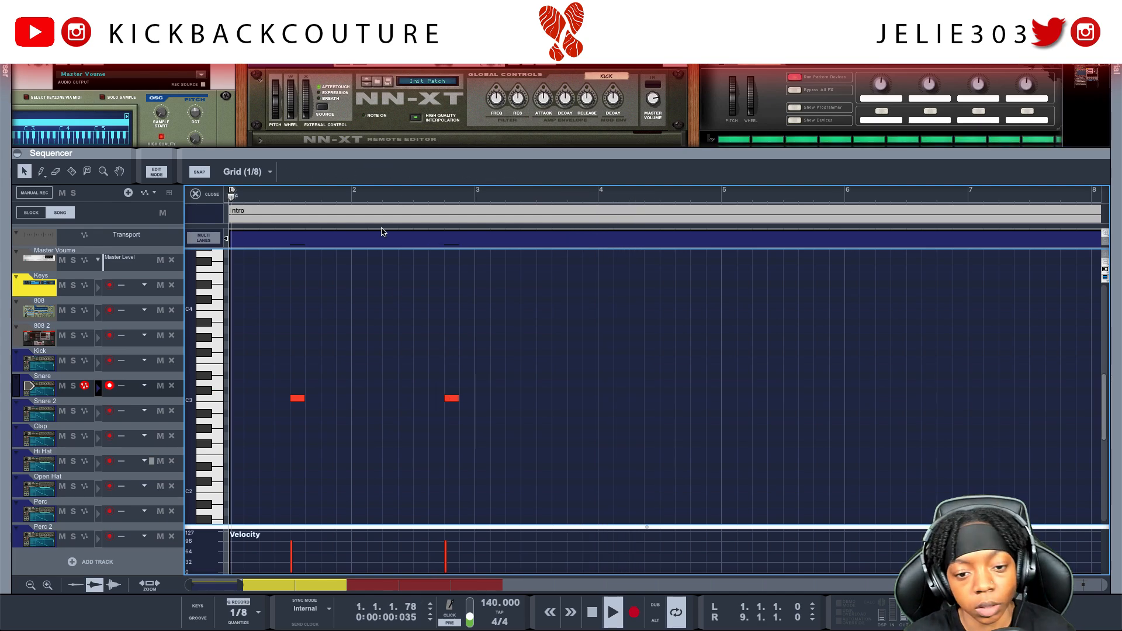
Play the two-bar snare pattern and copy it to bars 3, 5 and 7 of the eight-bar clip.
left_click(401, 195)
key("space")
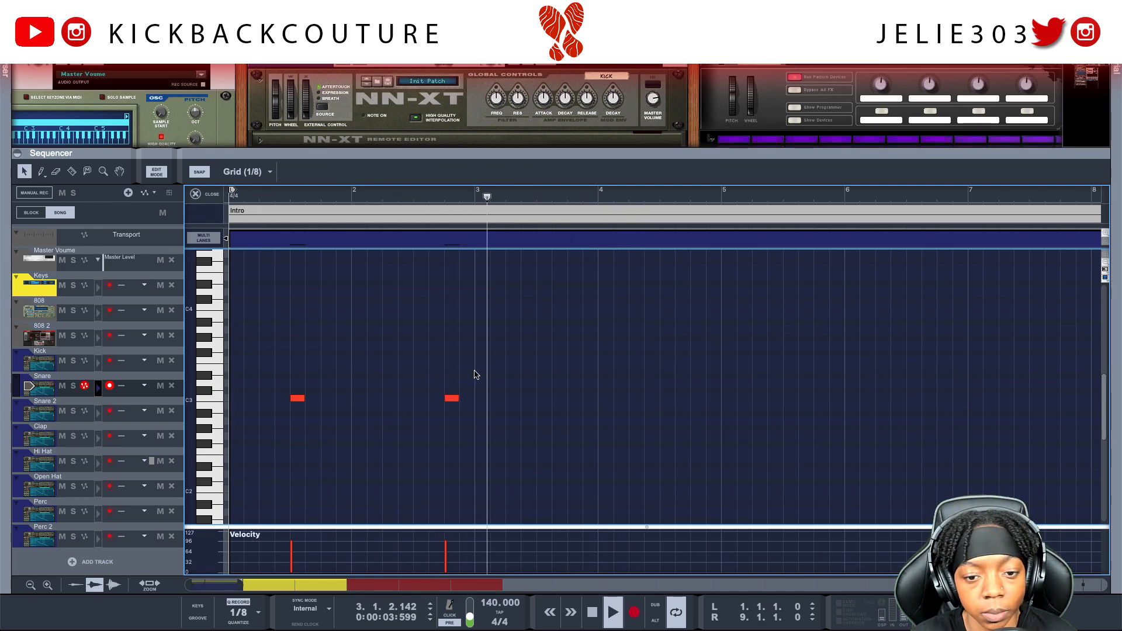
key("space")
left_click_drag(476, 372, 794, 403)
scroll(794, 402, "right", 5)
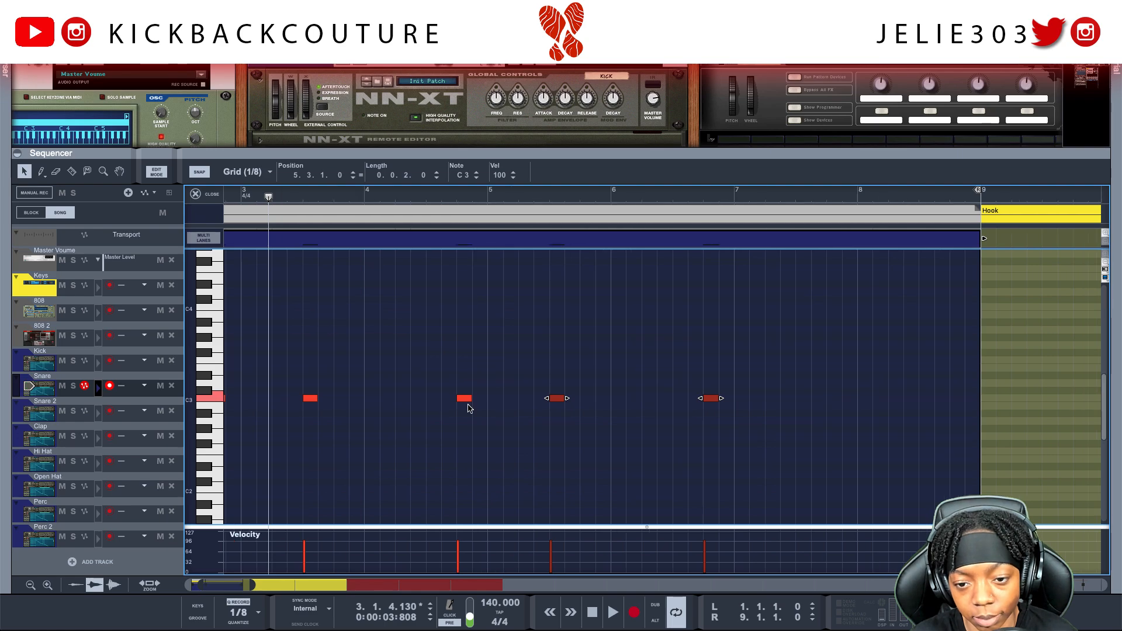
left_click_drag(560, 401, 813, 402)
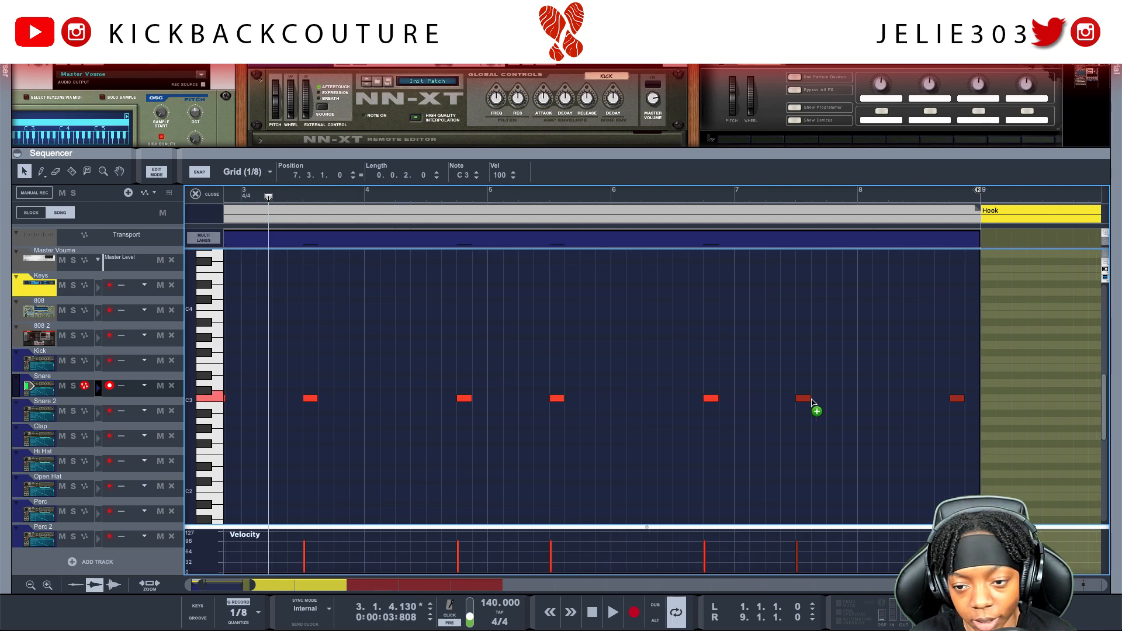
Play the full snare pattern from the song start and bring the Snare's NN-XT into full view.
key("shift+Return")
key("space")
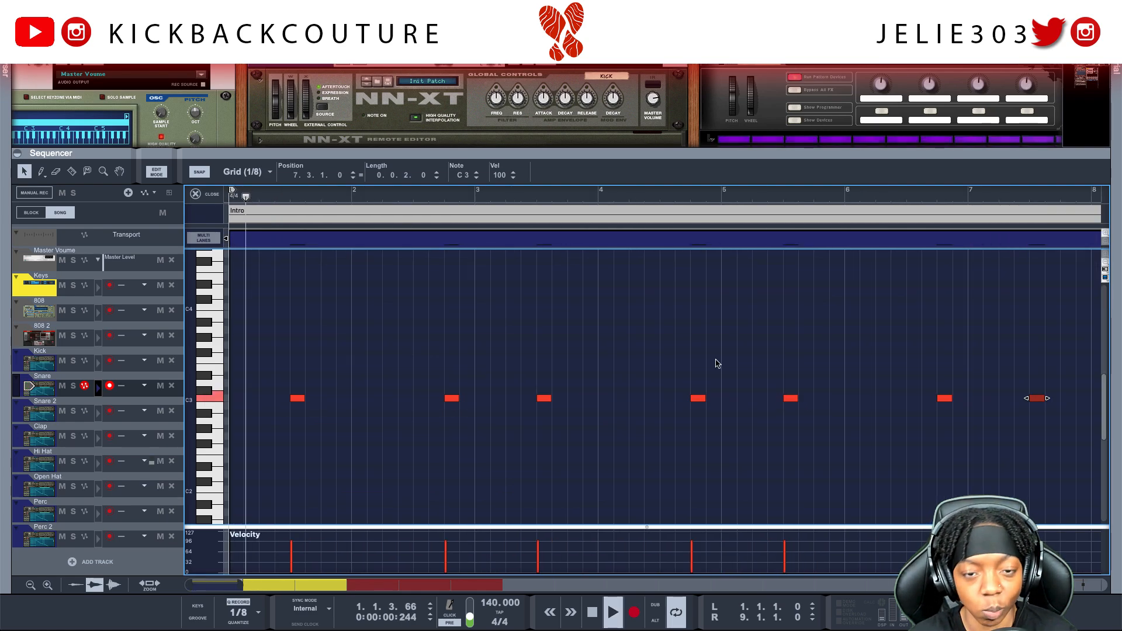
key("F6")
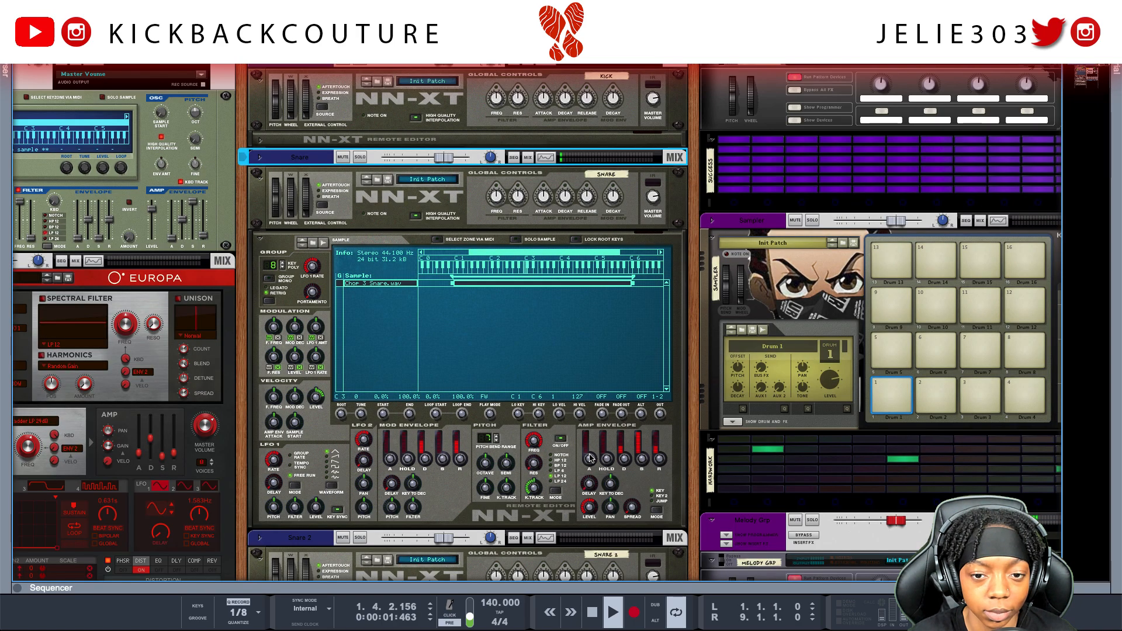
Set the Snare NN-XT's amp envelope gain to 9.5 dB and the Keys ID8's volume to -5.8 dB during playback.
left_click(589, 508)
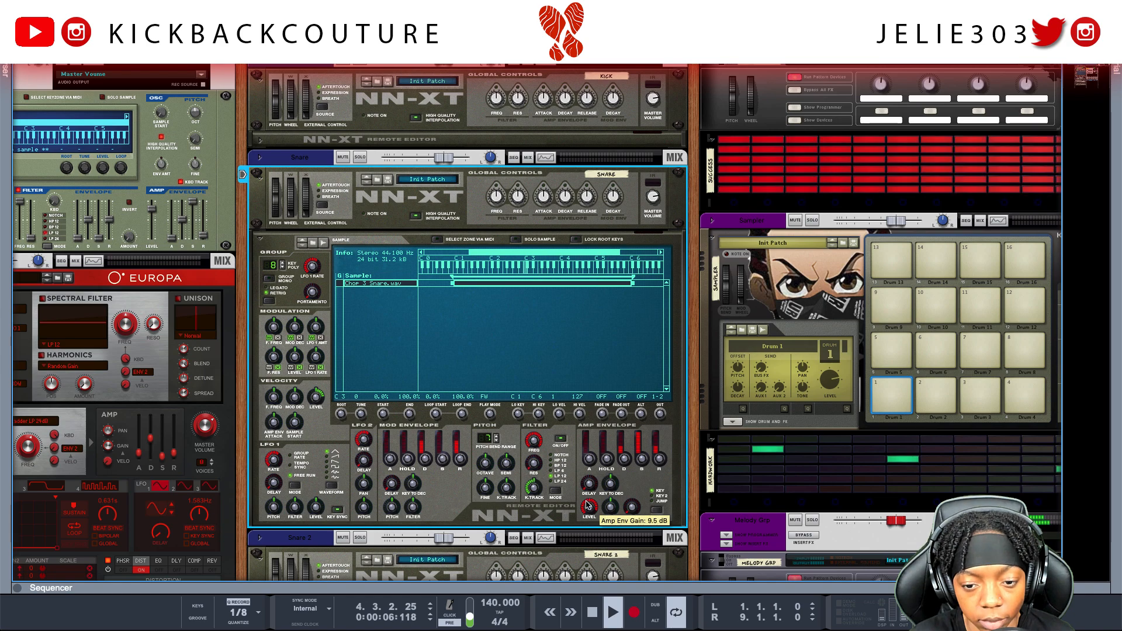
scroll(560, 430, "right", 5)
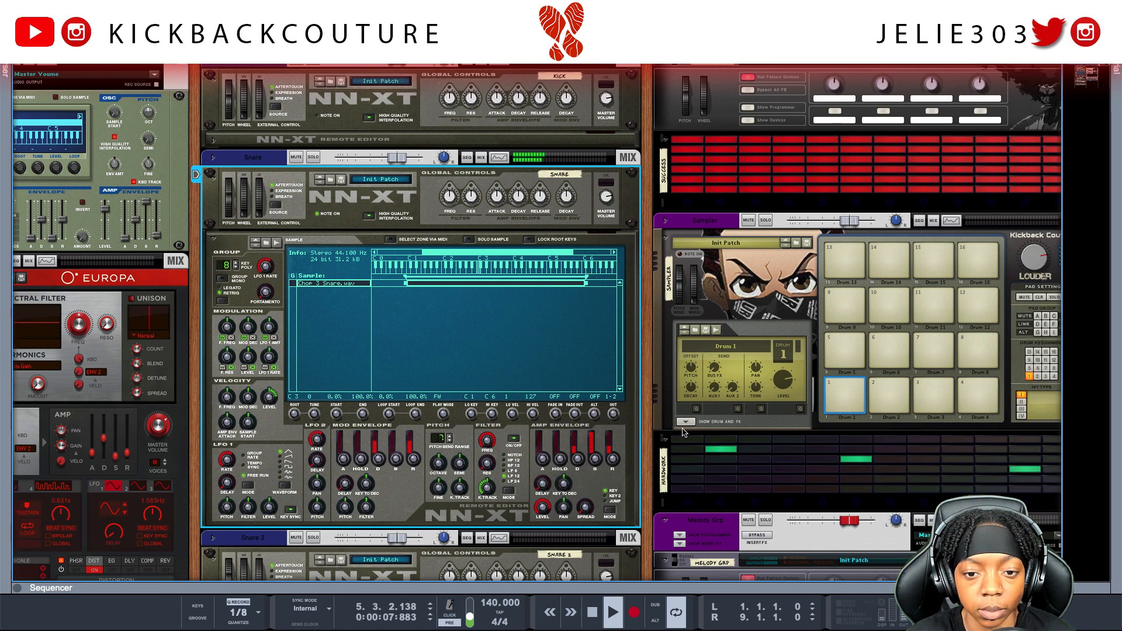
scroll(570, 438, "down", 3)
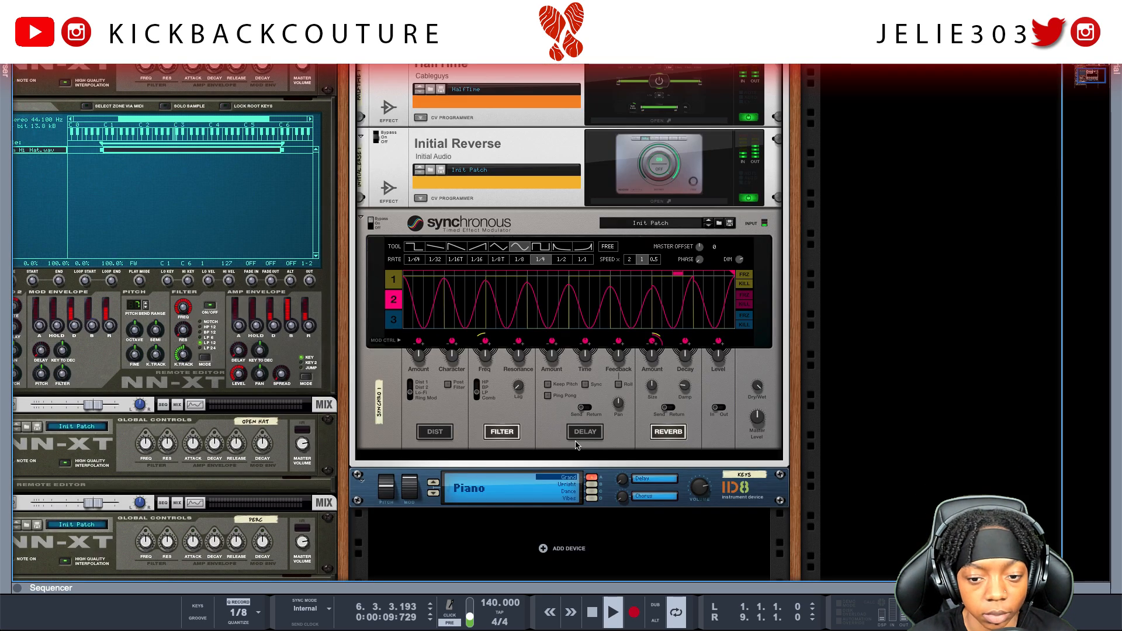
left_click(700, 501)
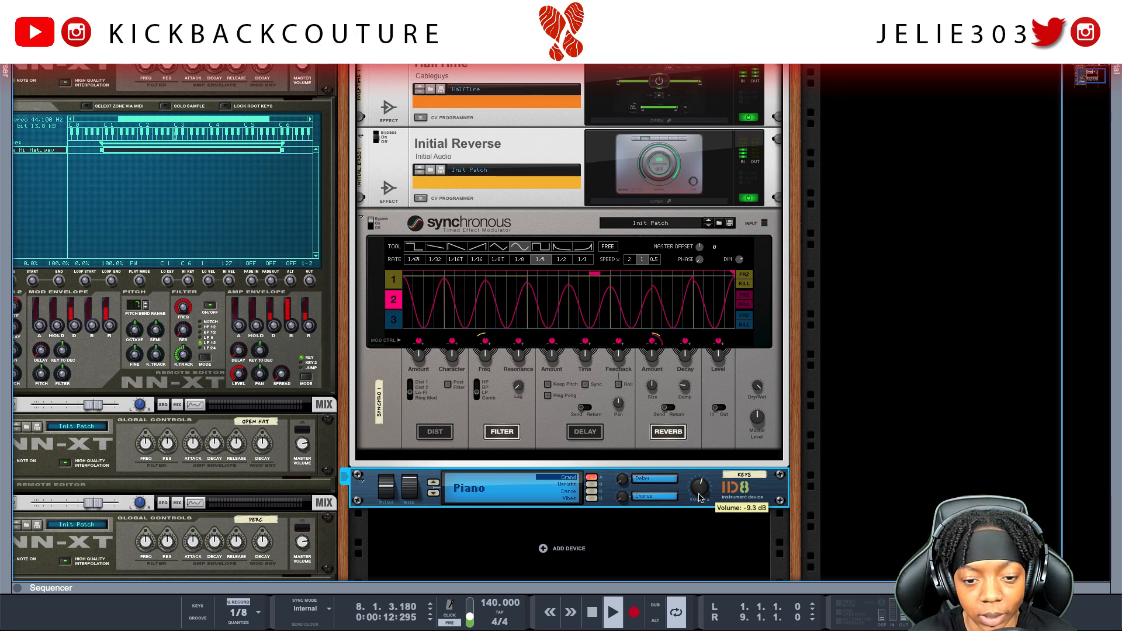
scroll(699, 496, "up", 3)
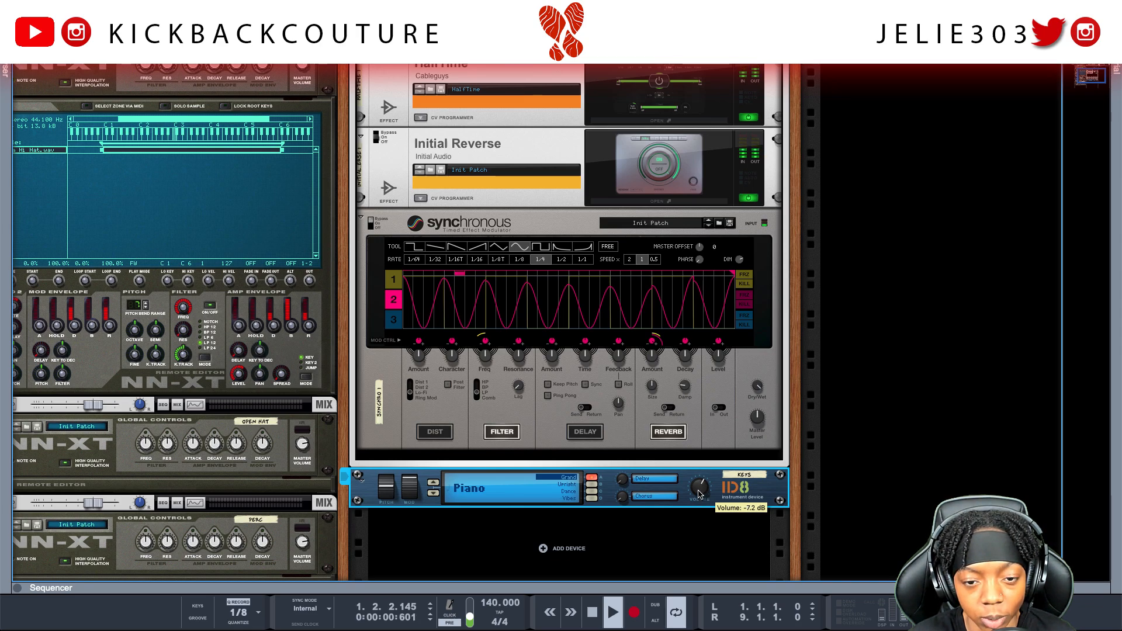
scroll(700, 494, "up", 1)
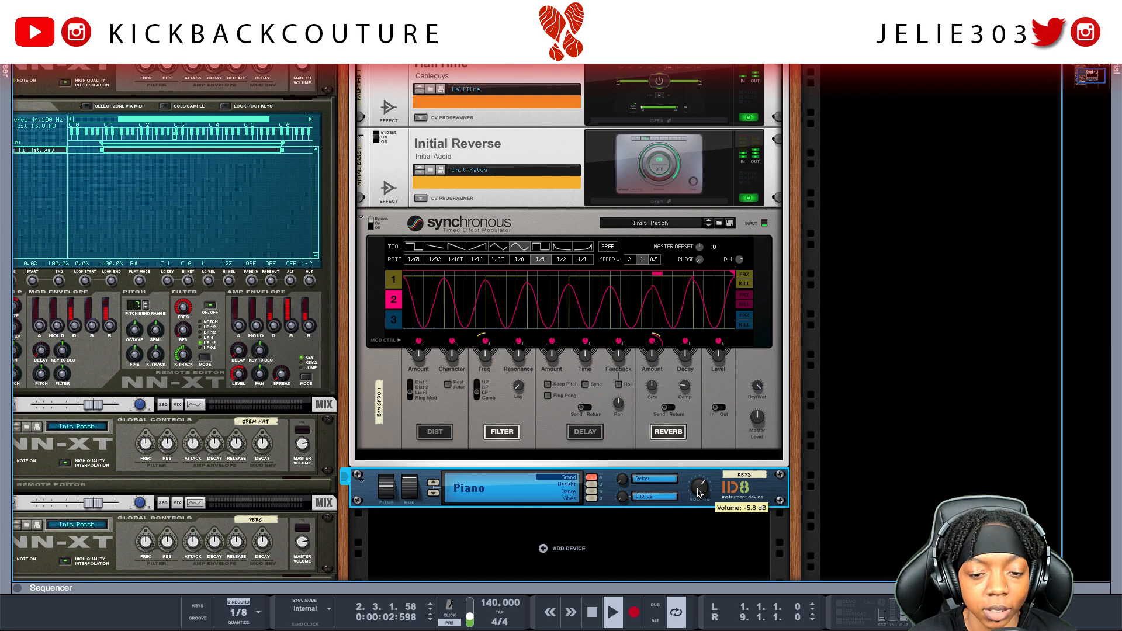
Bring the sequencer arrangement into full view and select the Perc 2 clip in the Intro.
left_click_drag(569, 587, 565, 58)
left_click(196, 96)
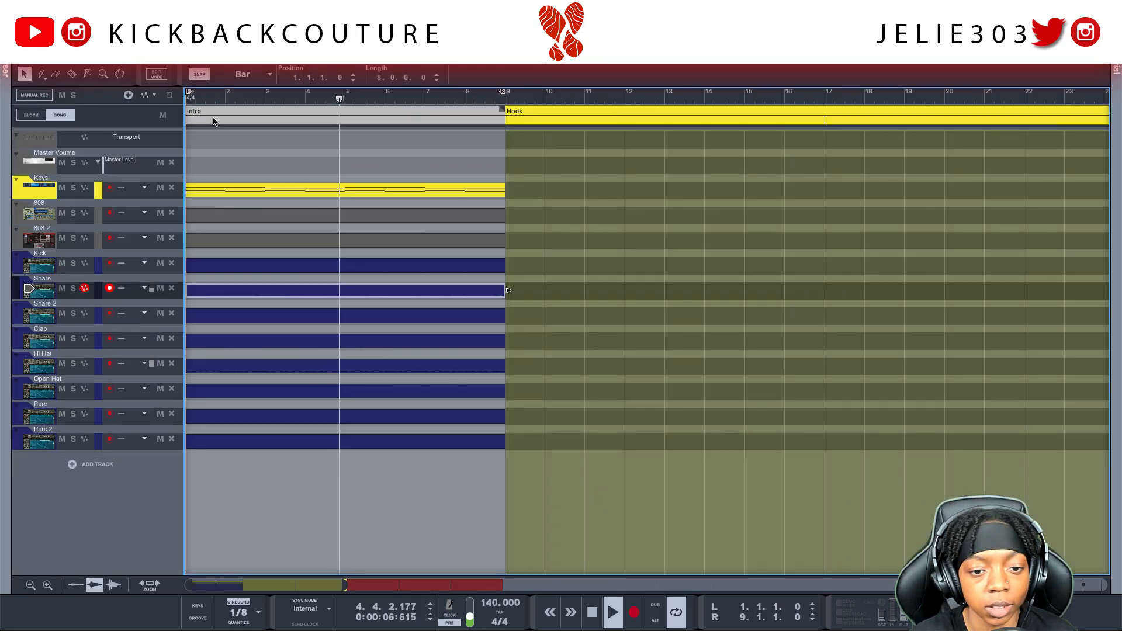
left_click(343, 443)
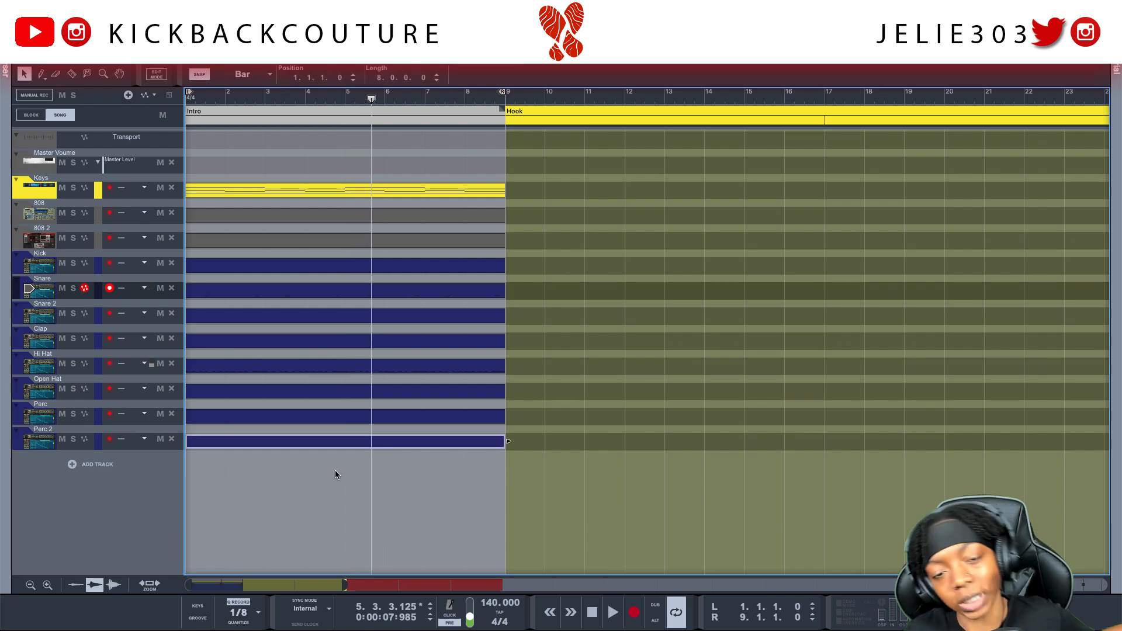